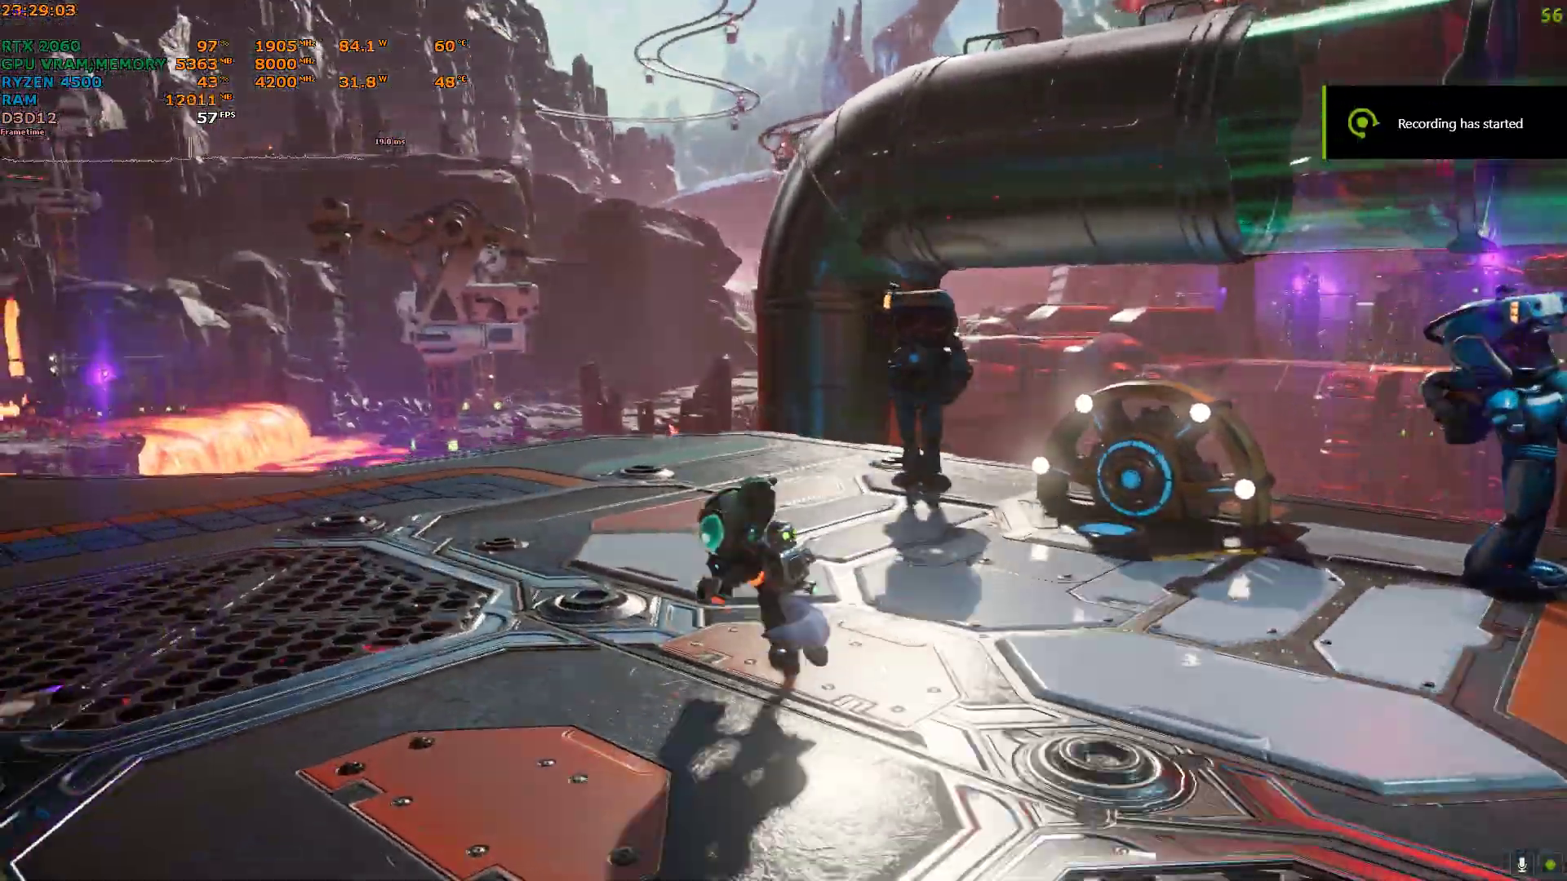
key("space")
key("space")
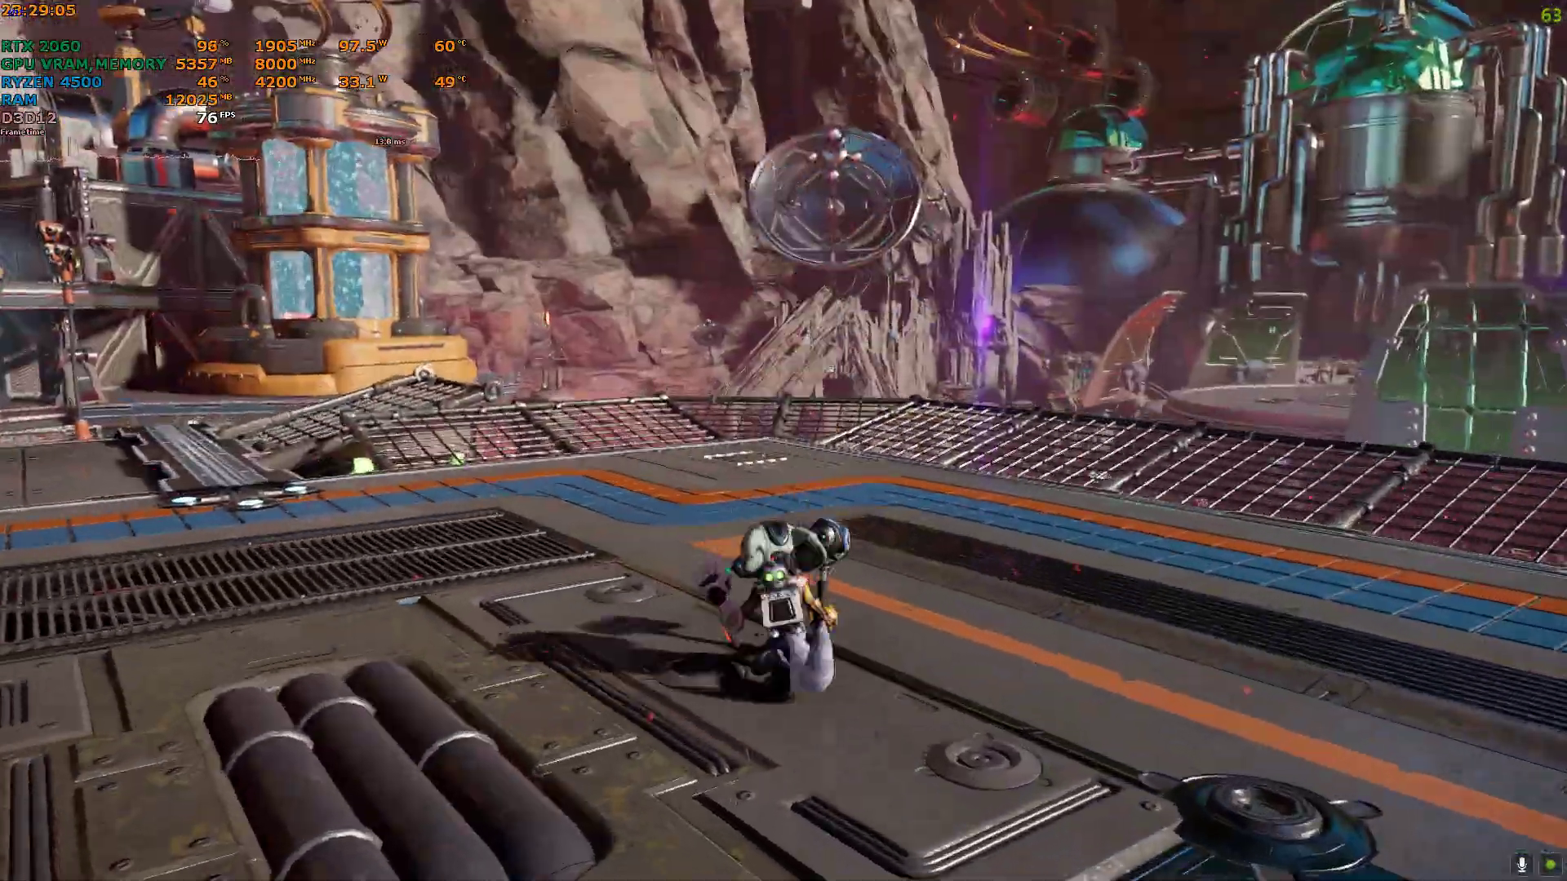
key("space")
key("space")
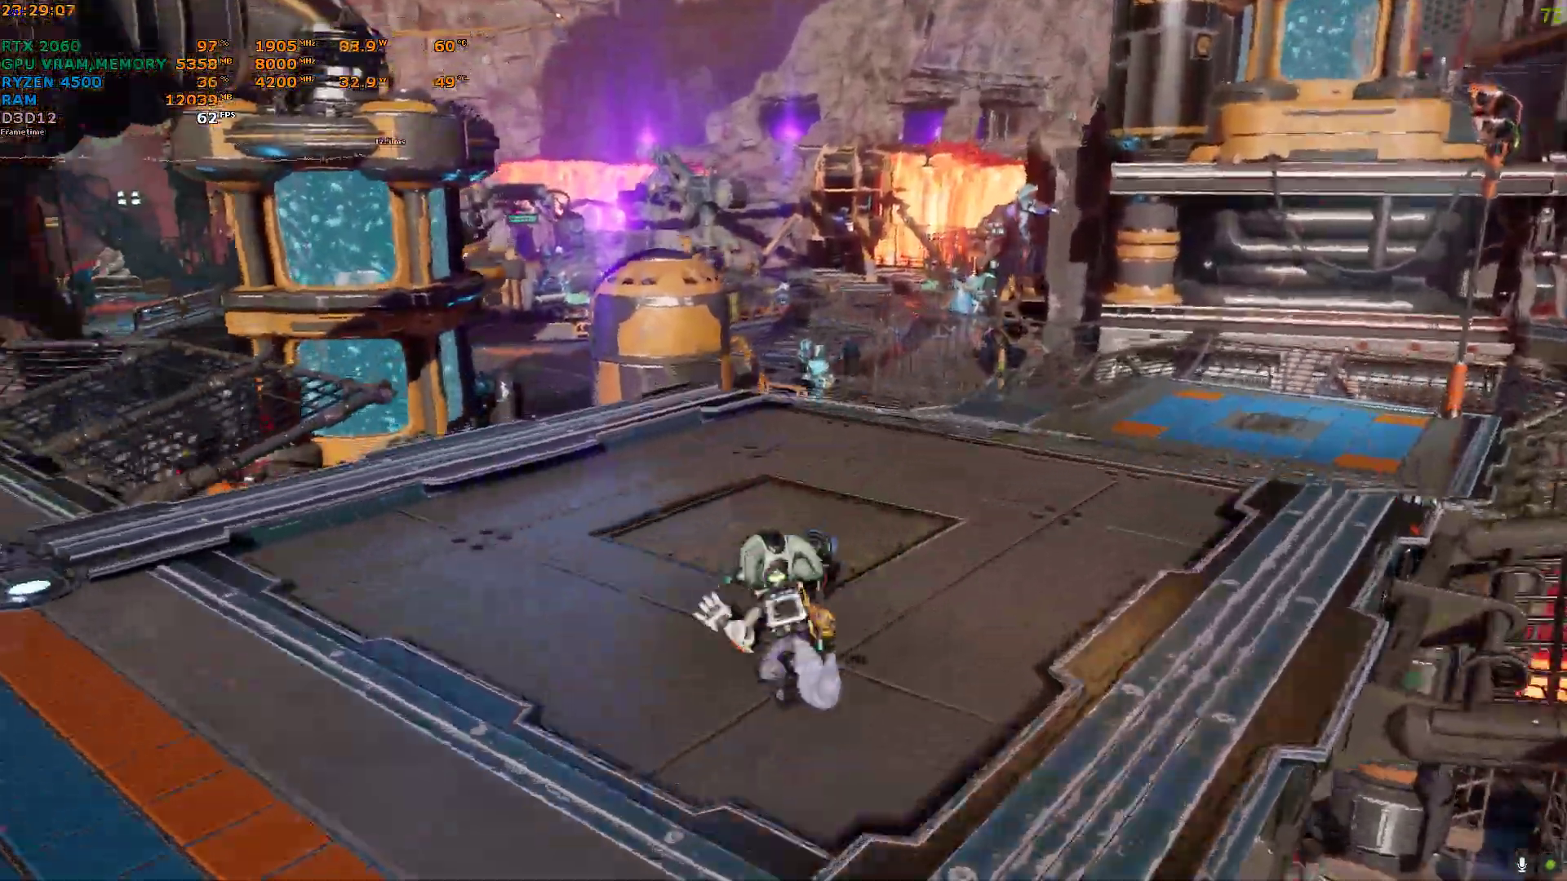
key("space")
key("space")
key("w")
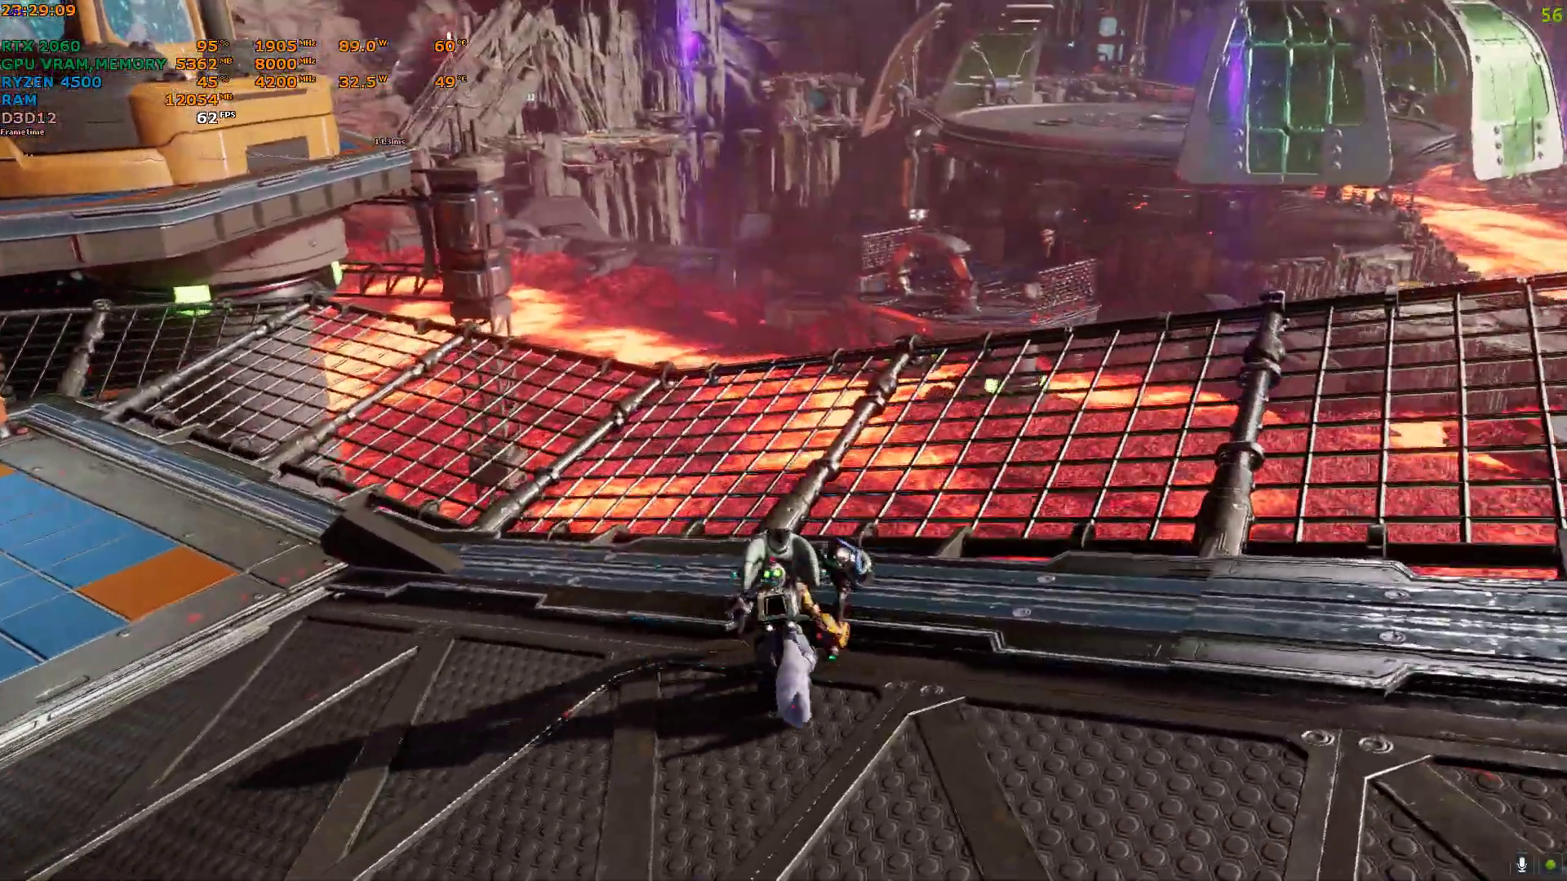
key("space")
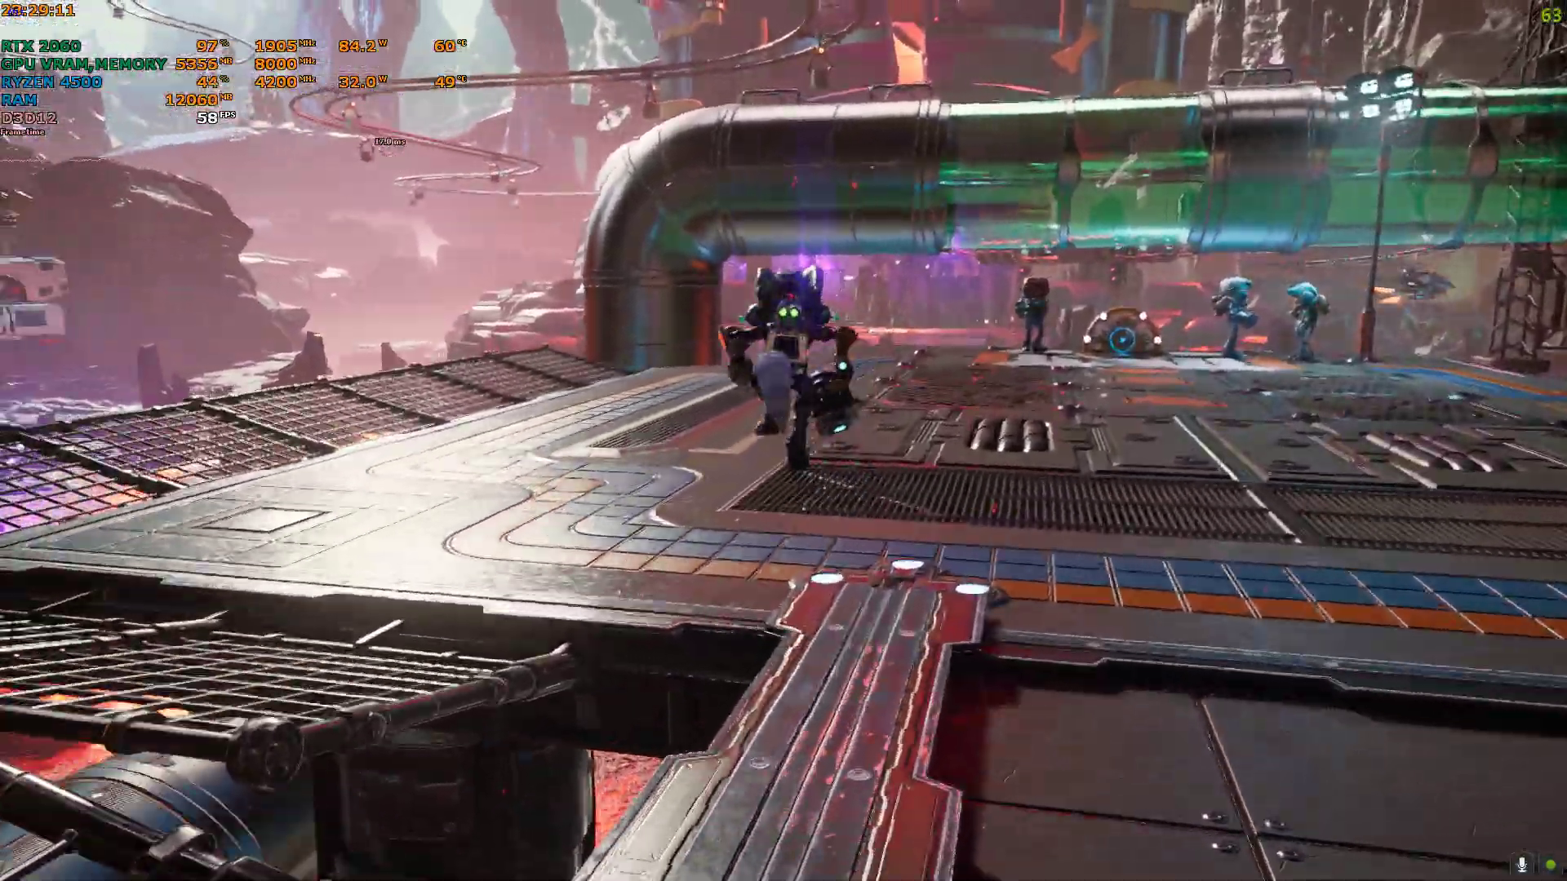
key("space")
key("space")
key("w")
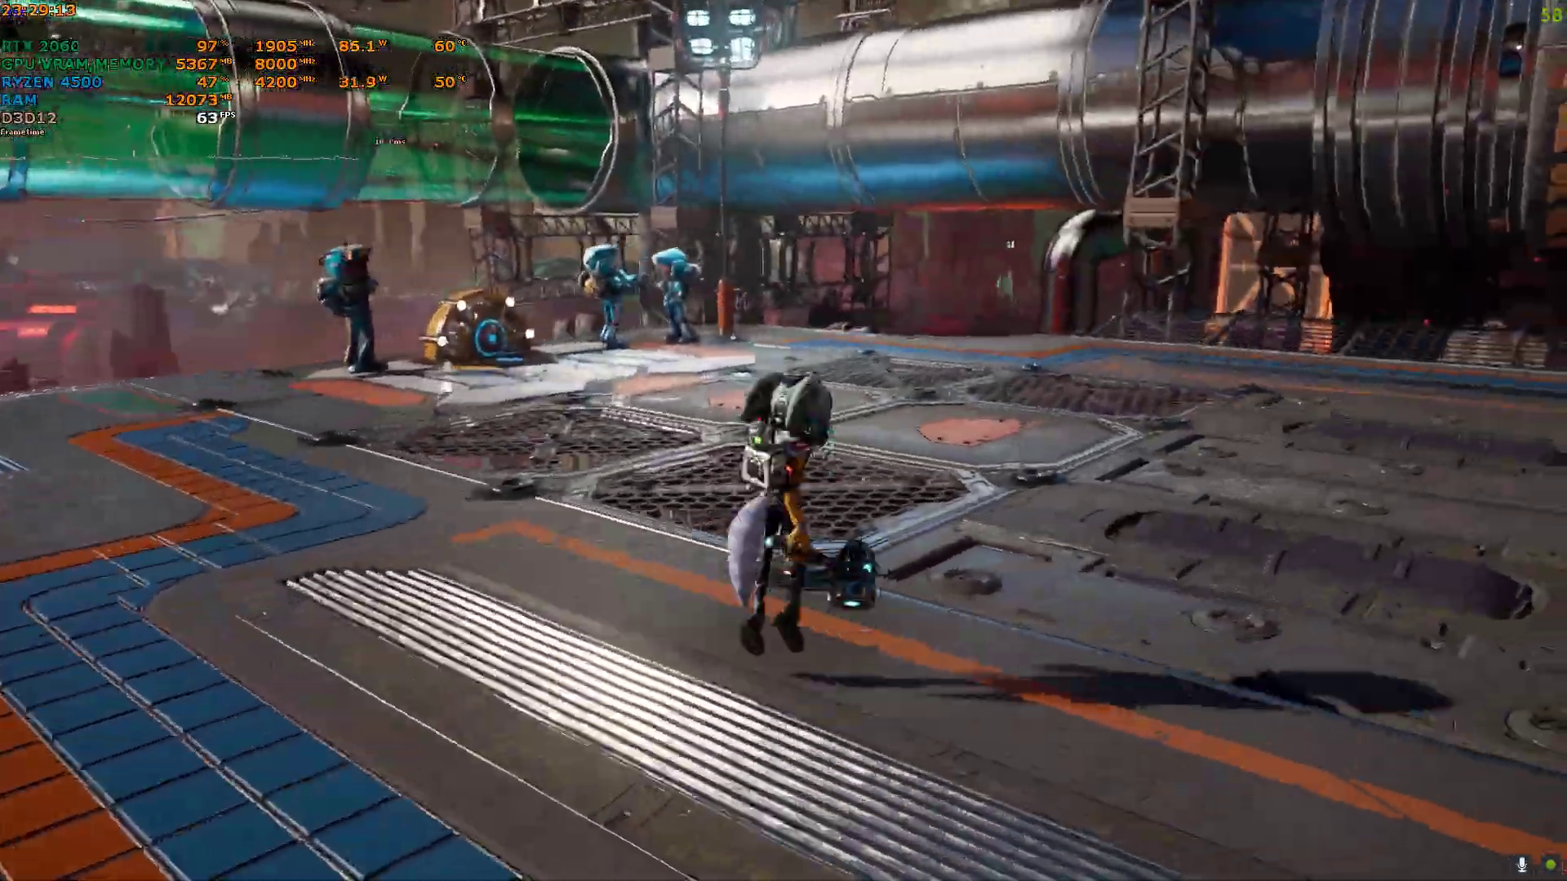
key("w")
key("space")
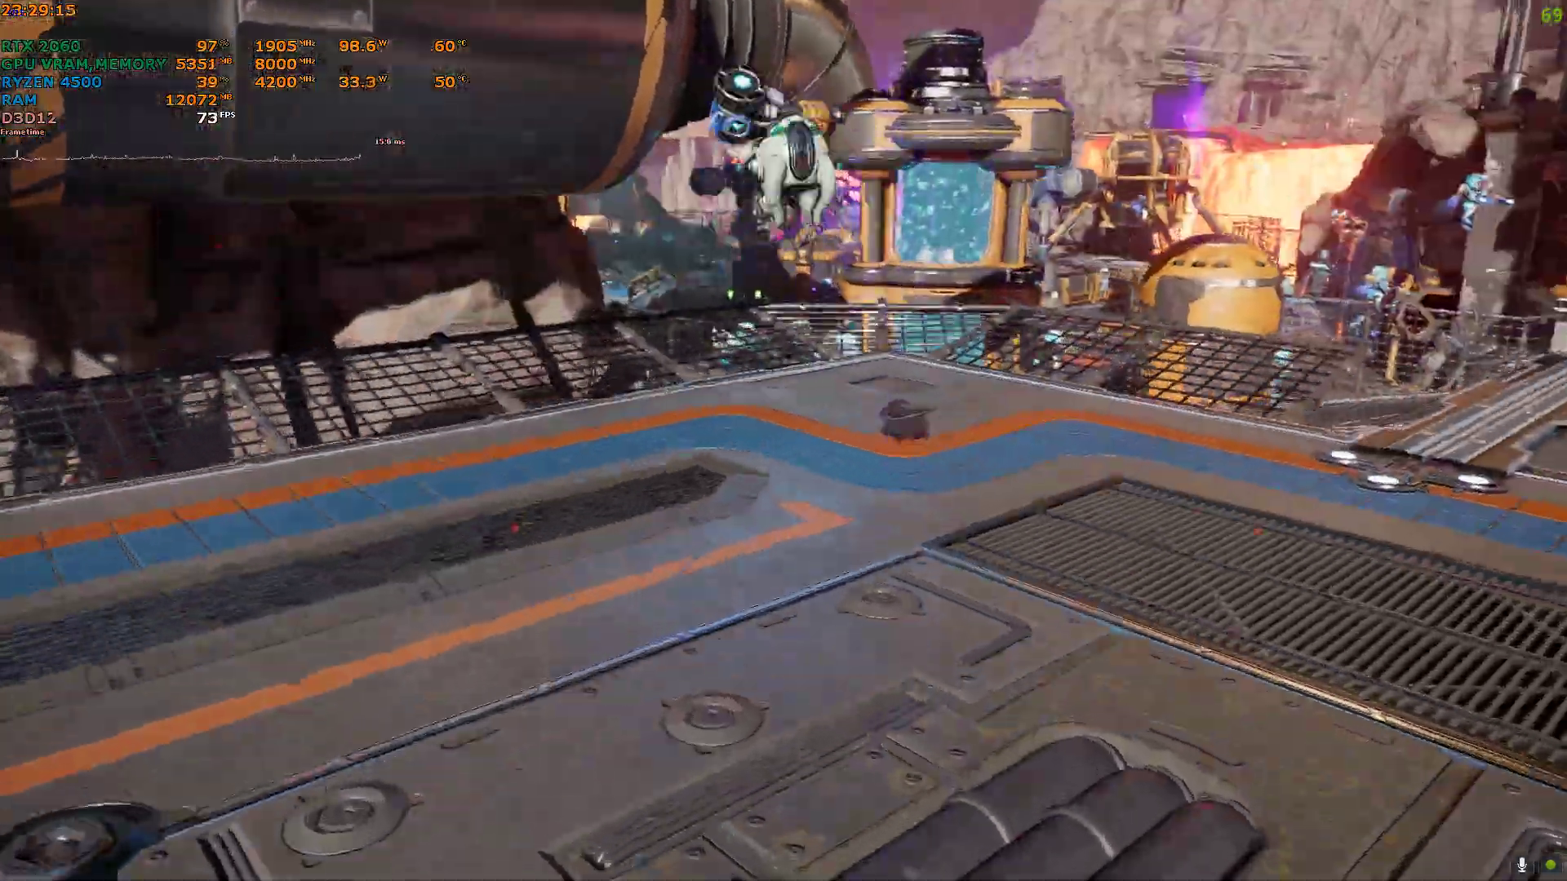
key("shift")
key("w")
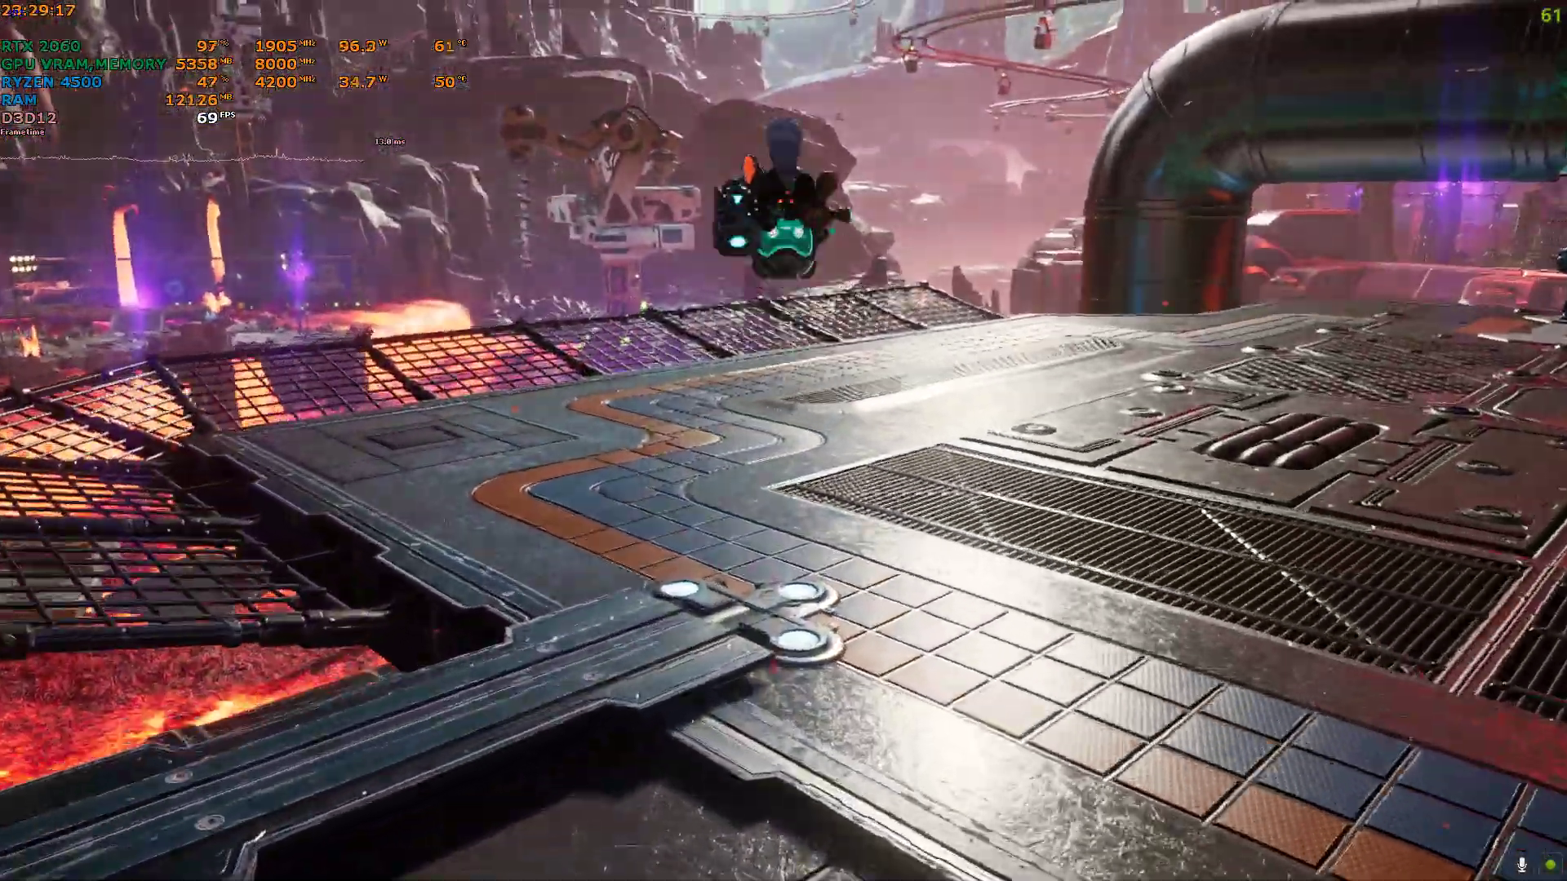
Pause the game, review its display and graphics settings down to the camera effects, and return to play.
key("Escape")
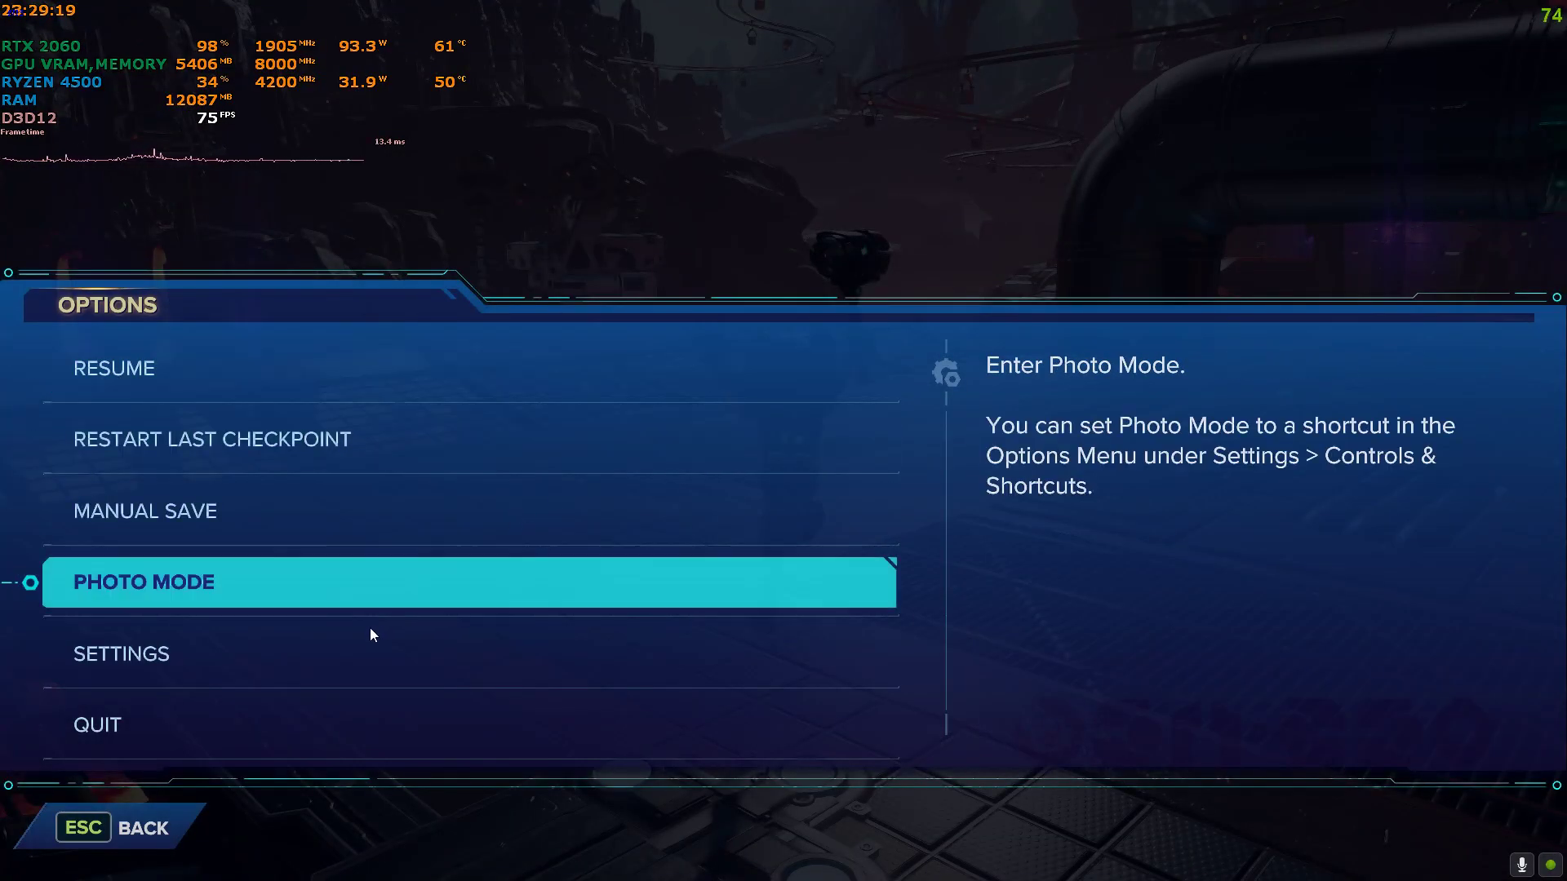
left_click(337, 650)
left_click(292, 380)
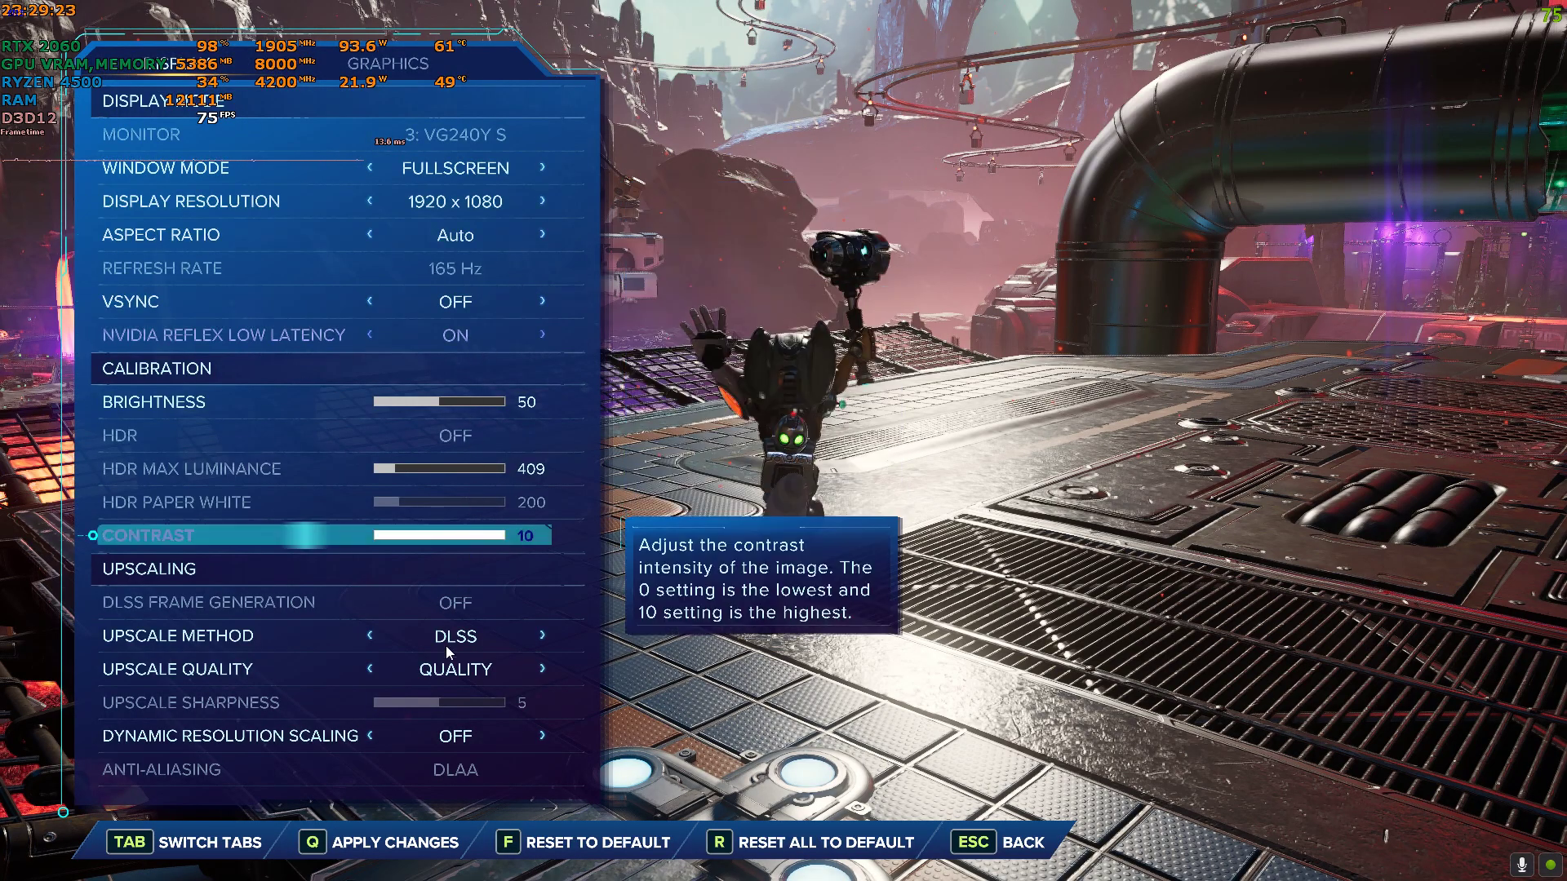
left_click(396, 71)
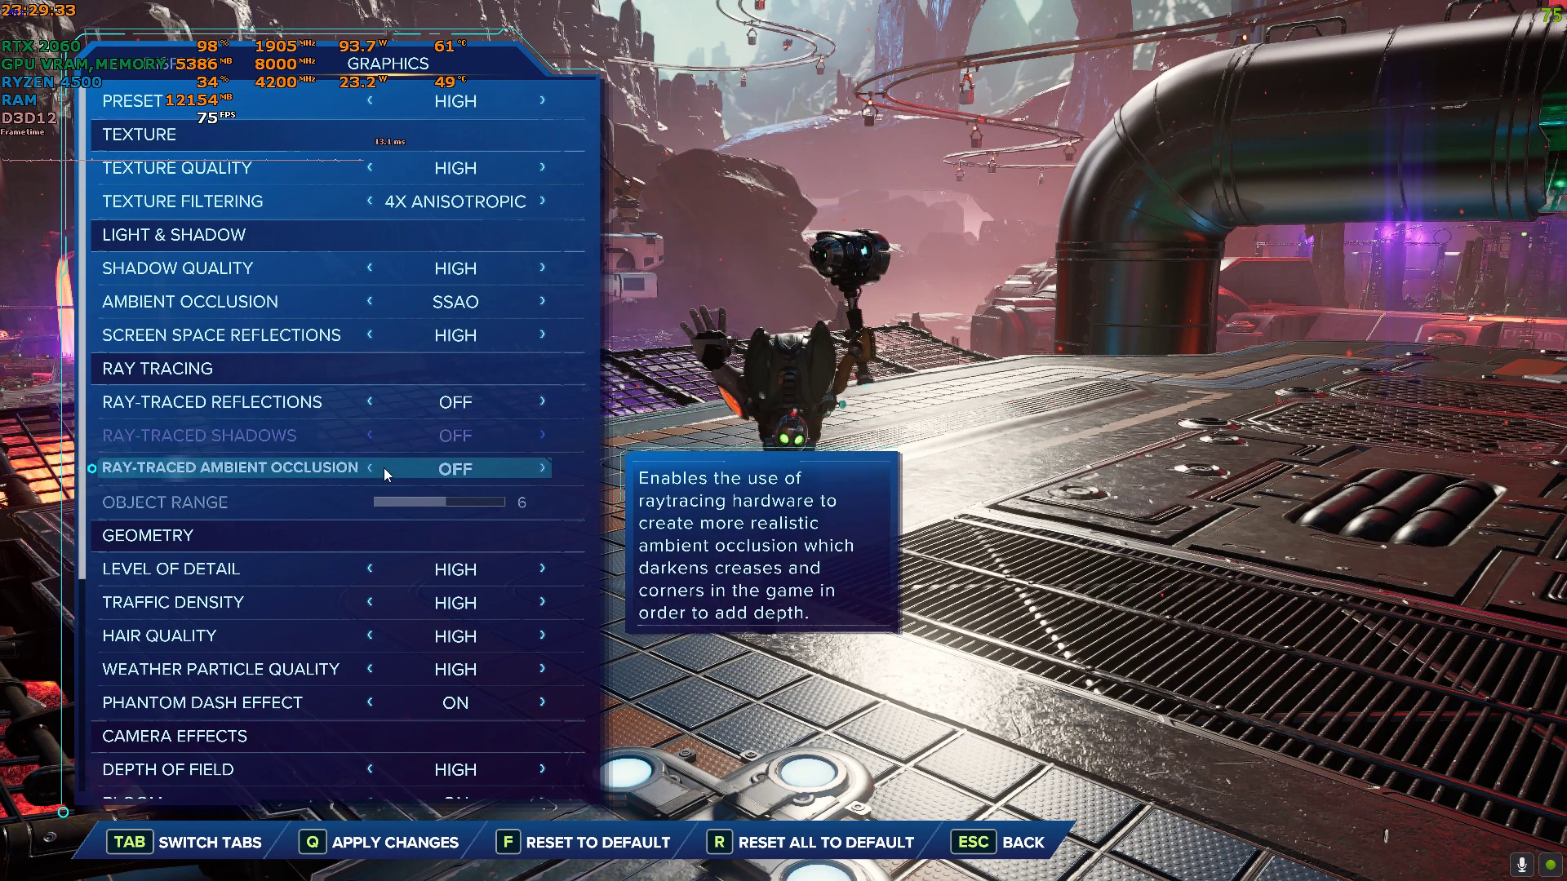
scroll(418, 557, "down", 5)
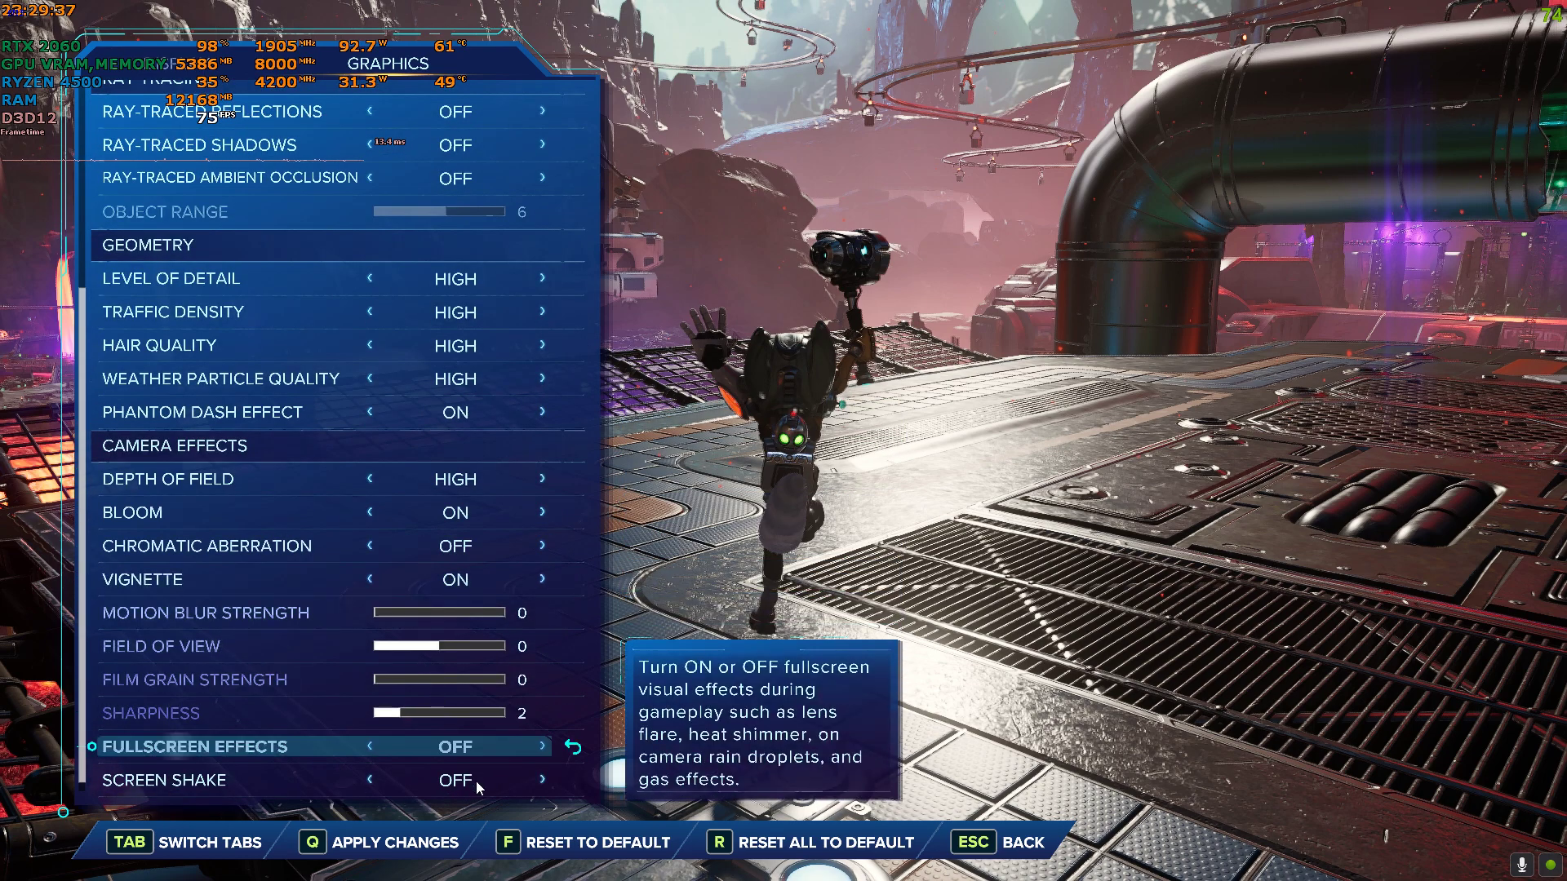
key("Escape")
key("Escape")
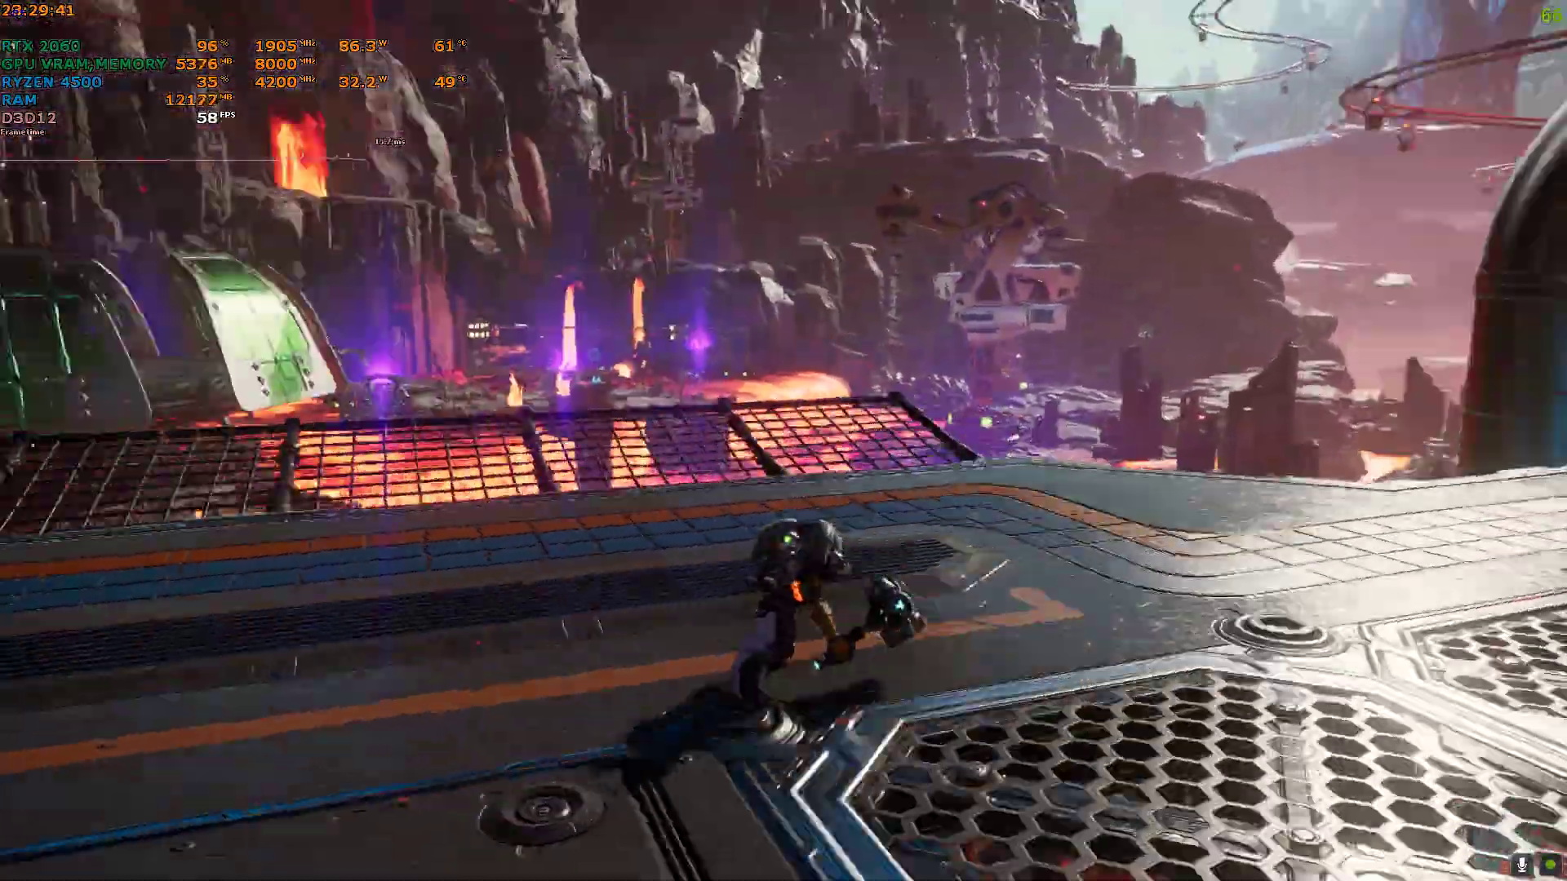
key("space")
key("space")
key("space")
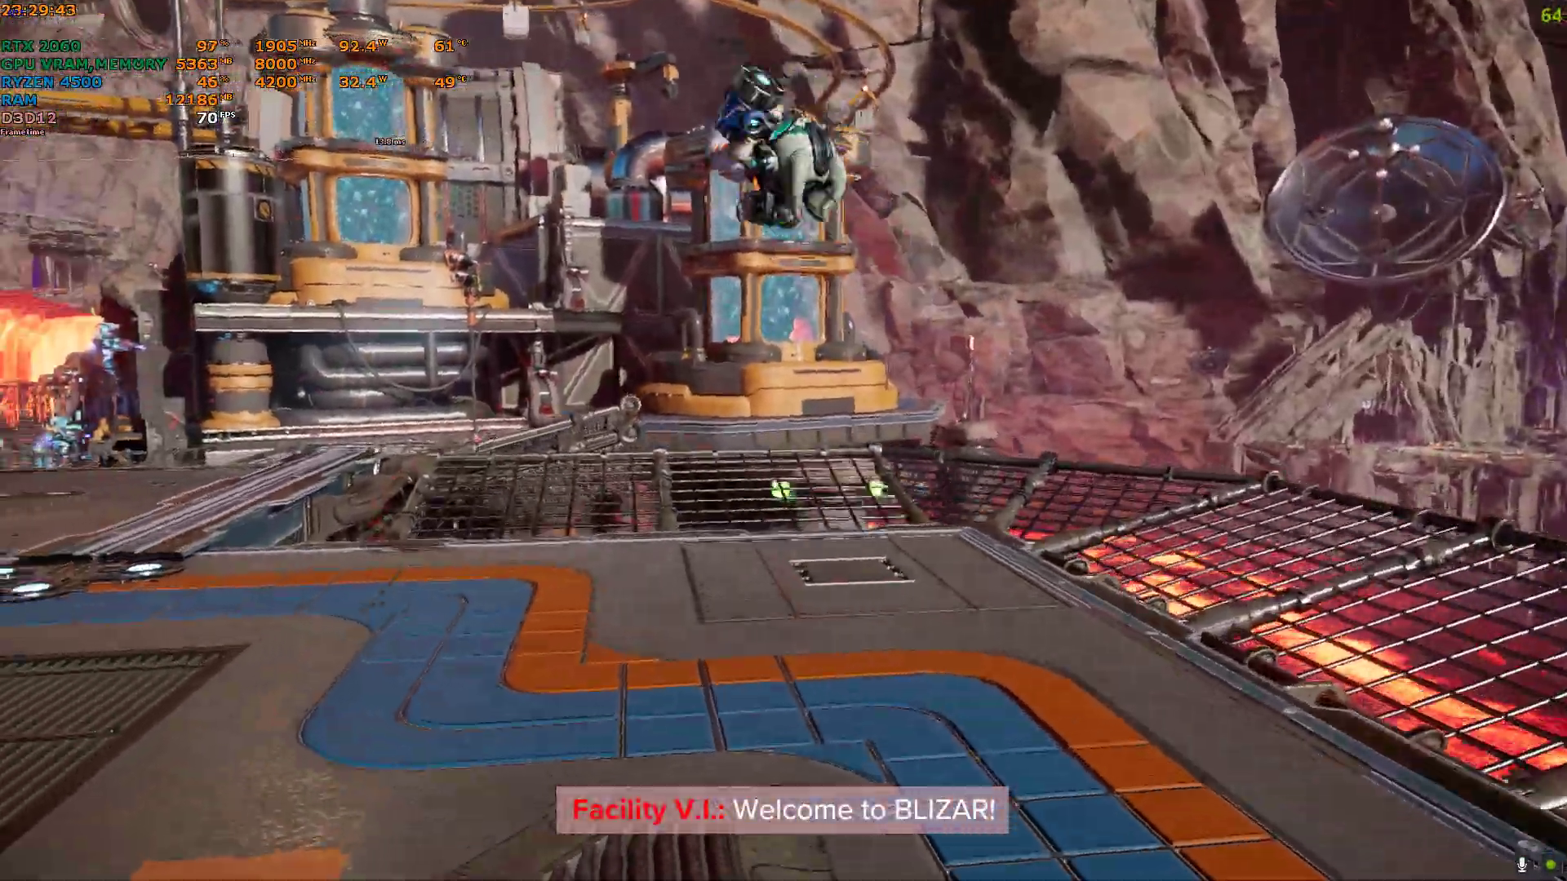
key("space")
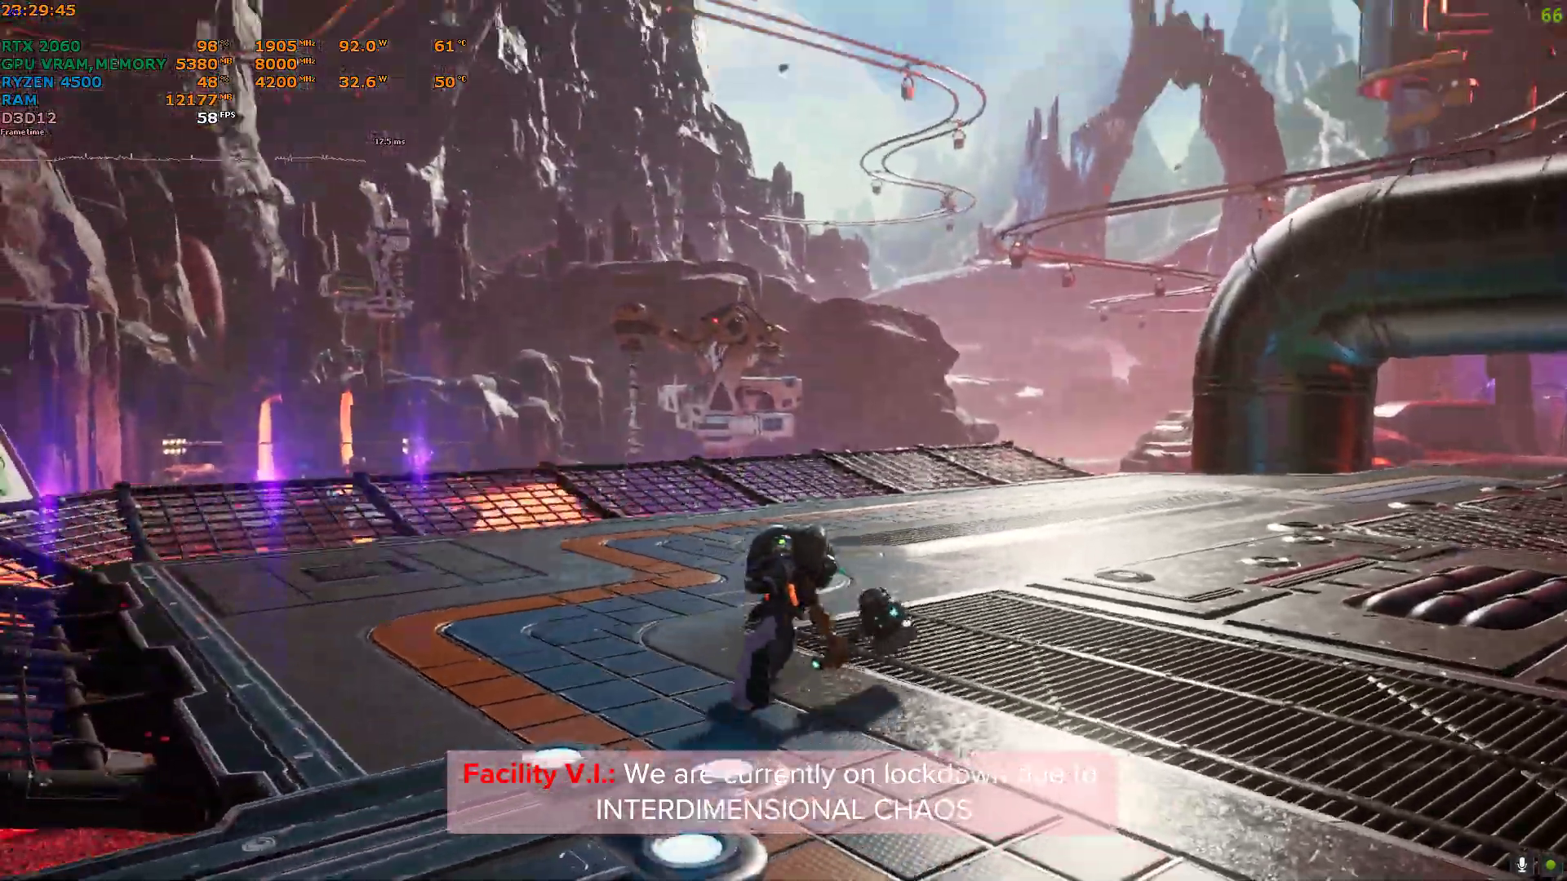
key("space")
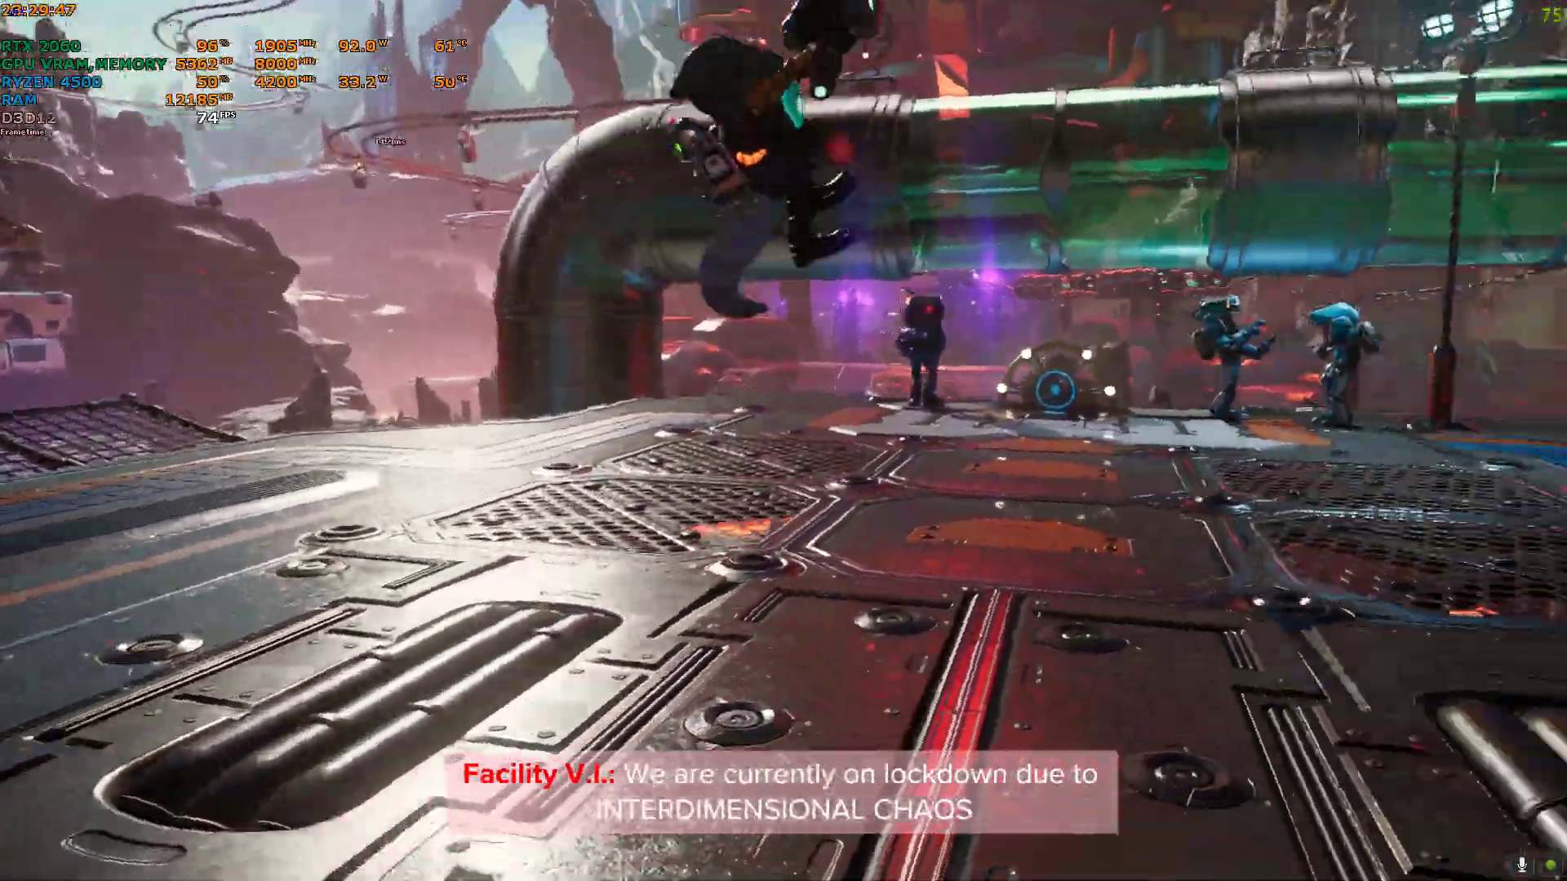
key("space")
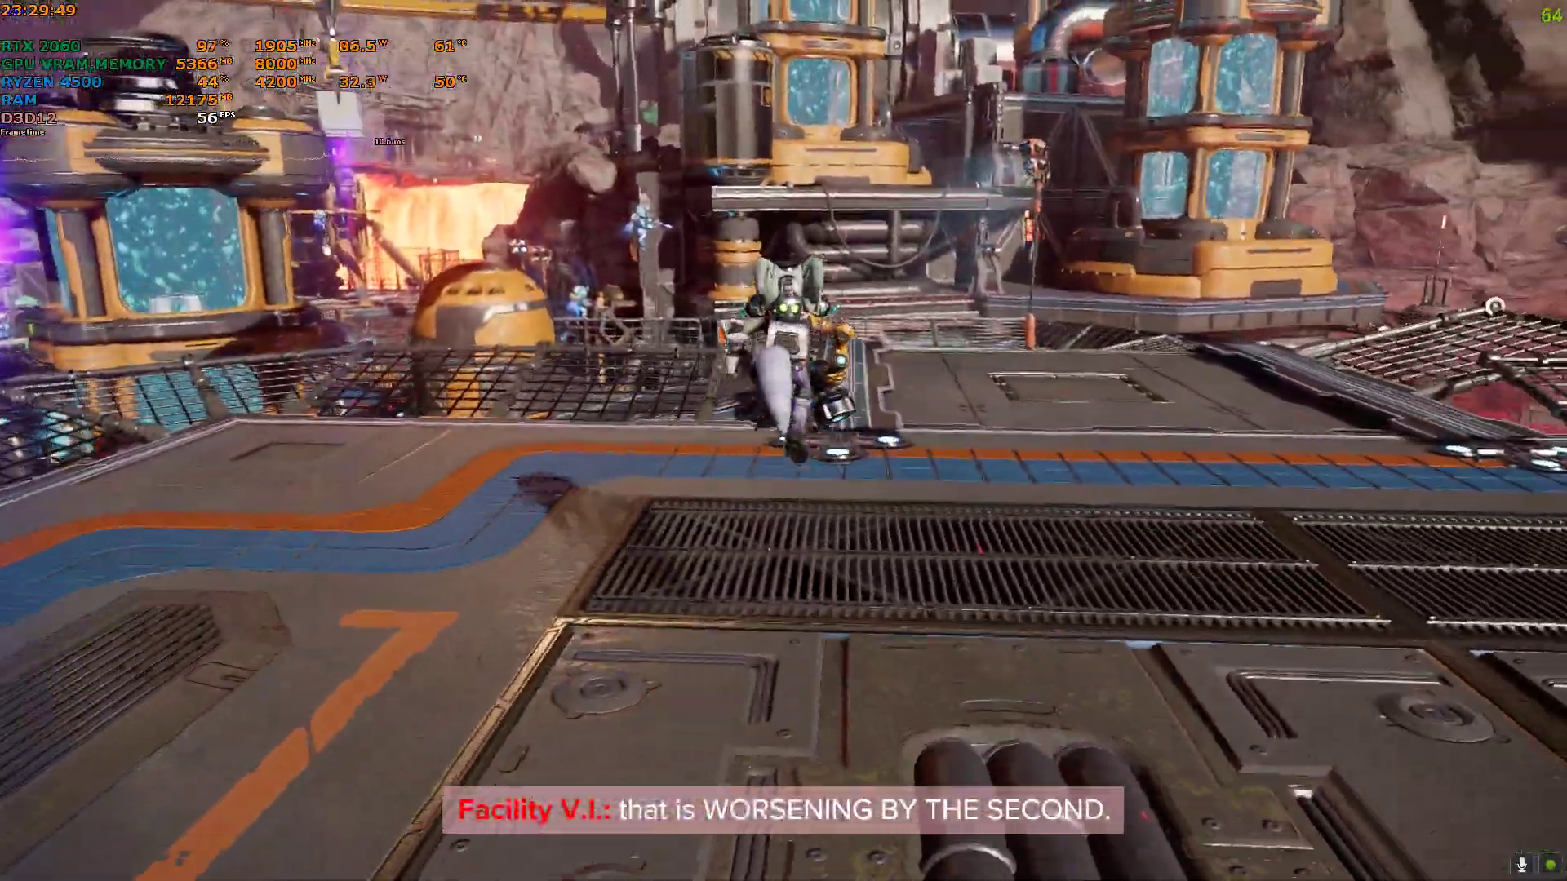
key("space")
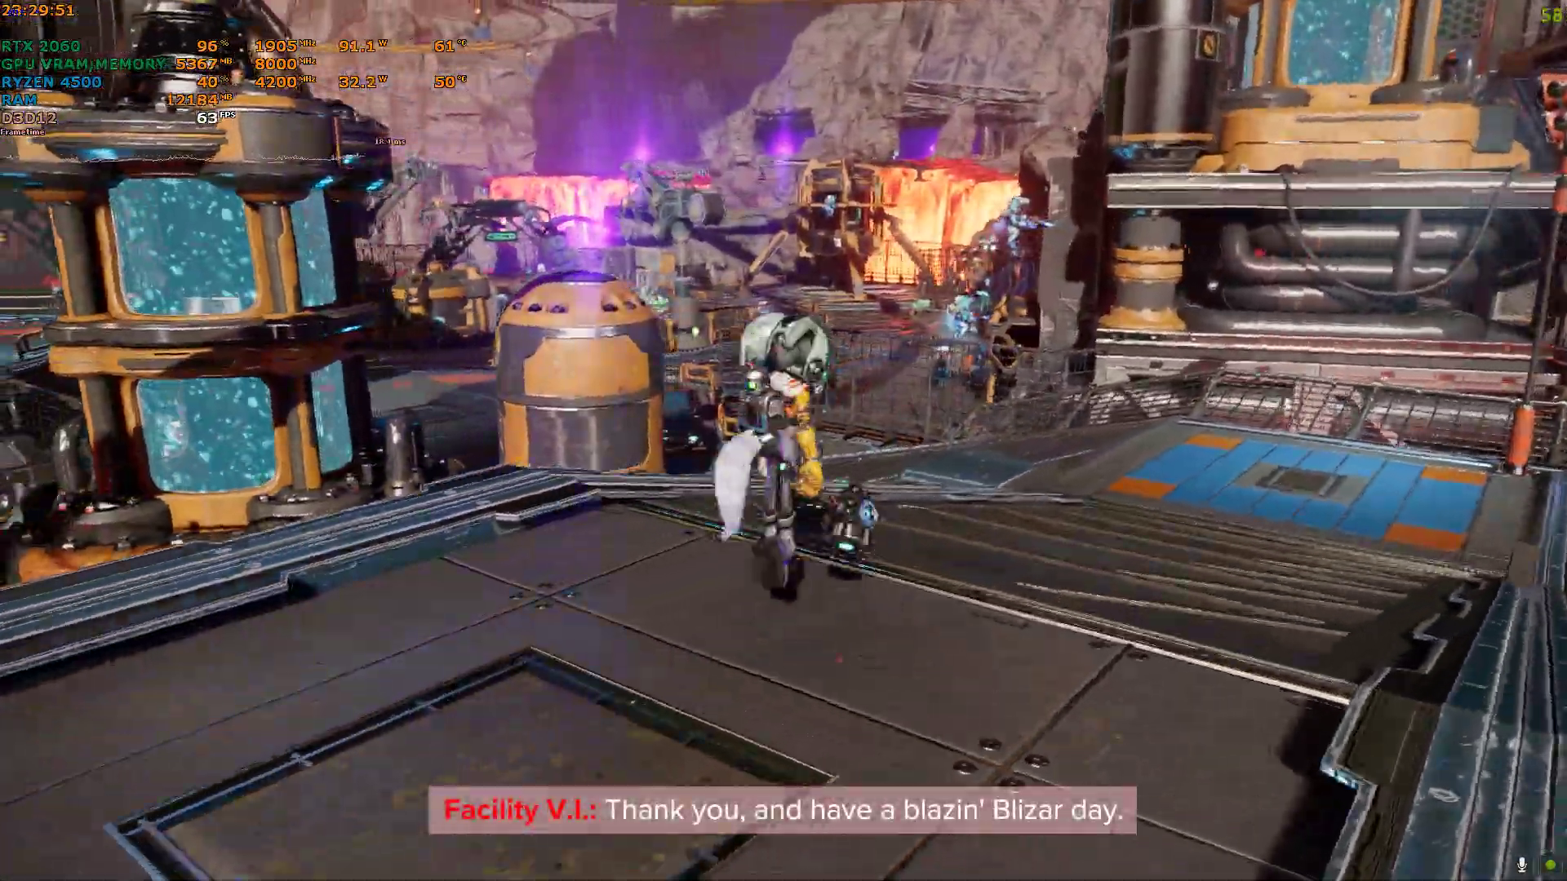
key("space")
key("w")
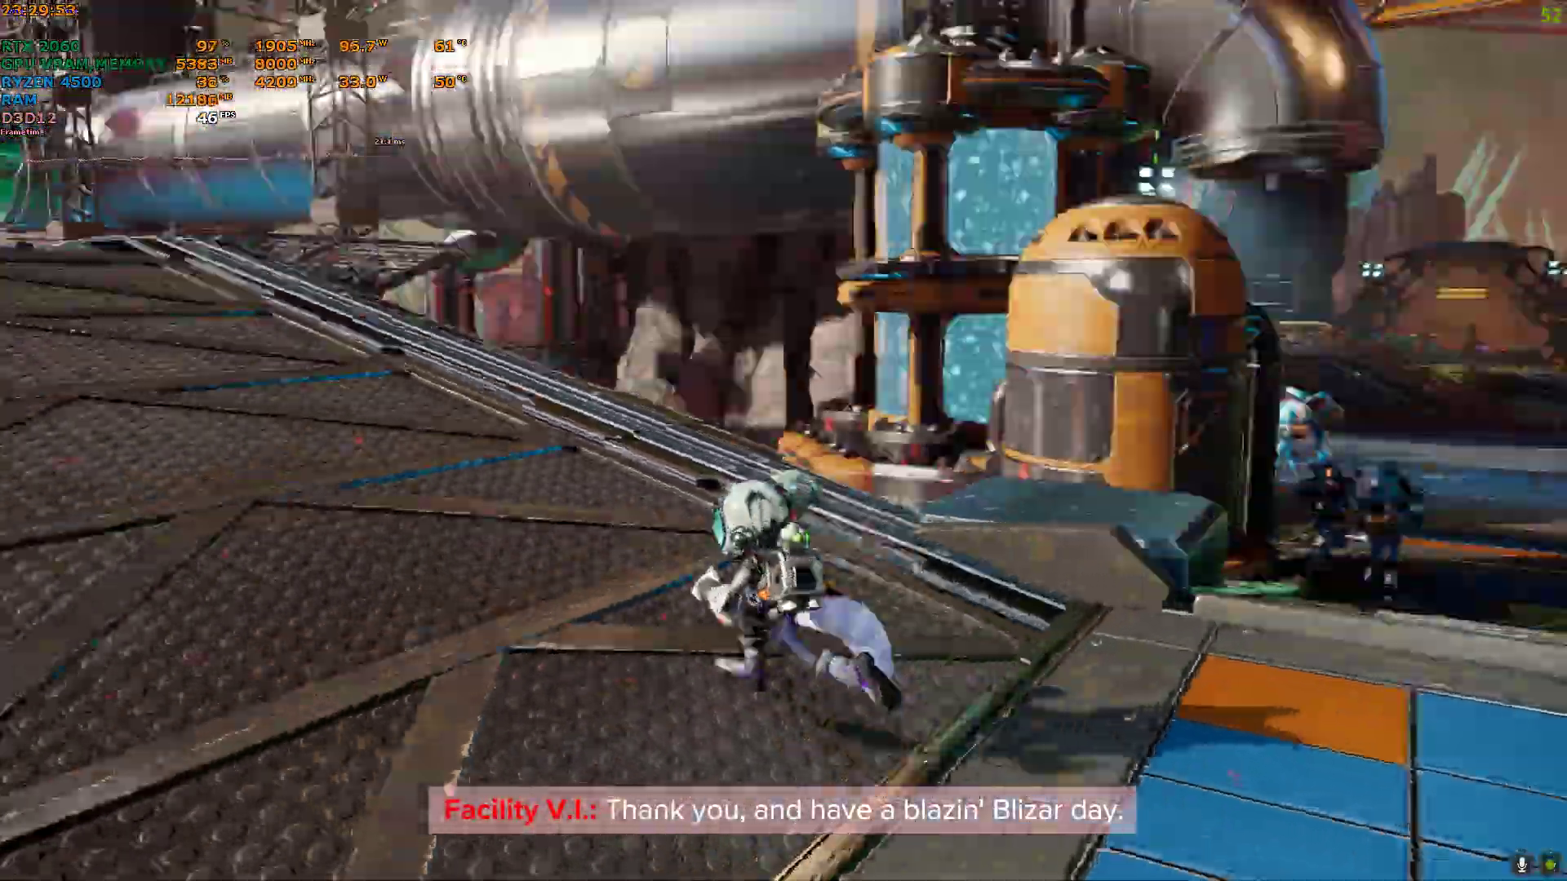
Quit the running game completely, leaving through the profile selection and confirming the exit to the desktop.
key("Escape")
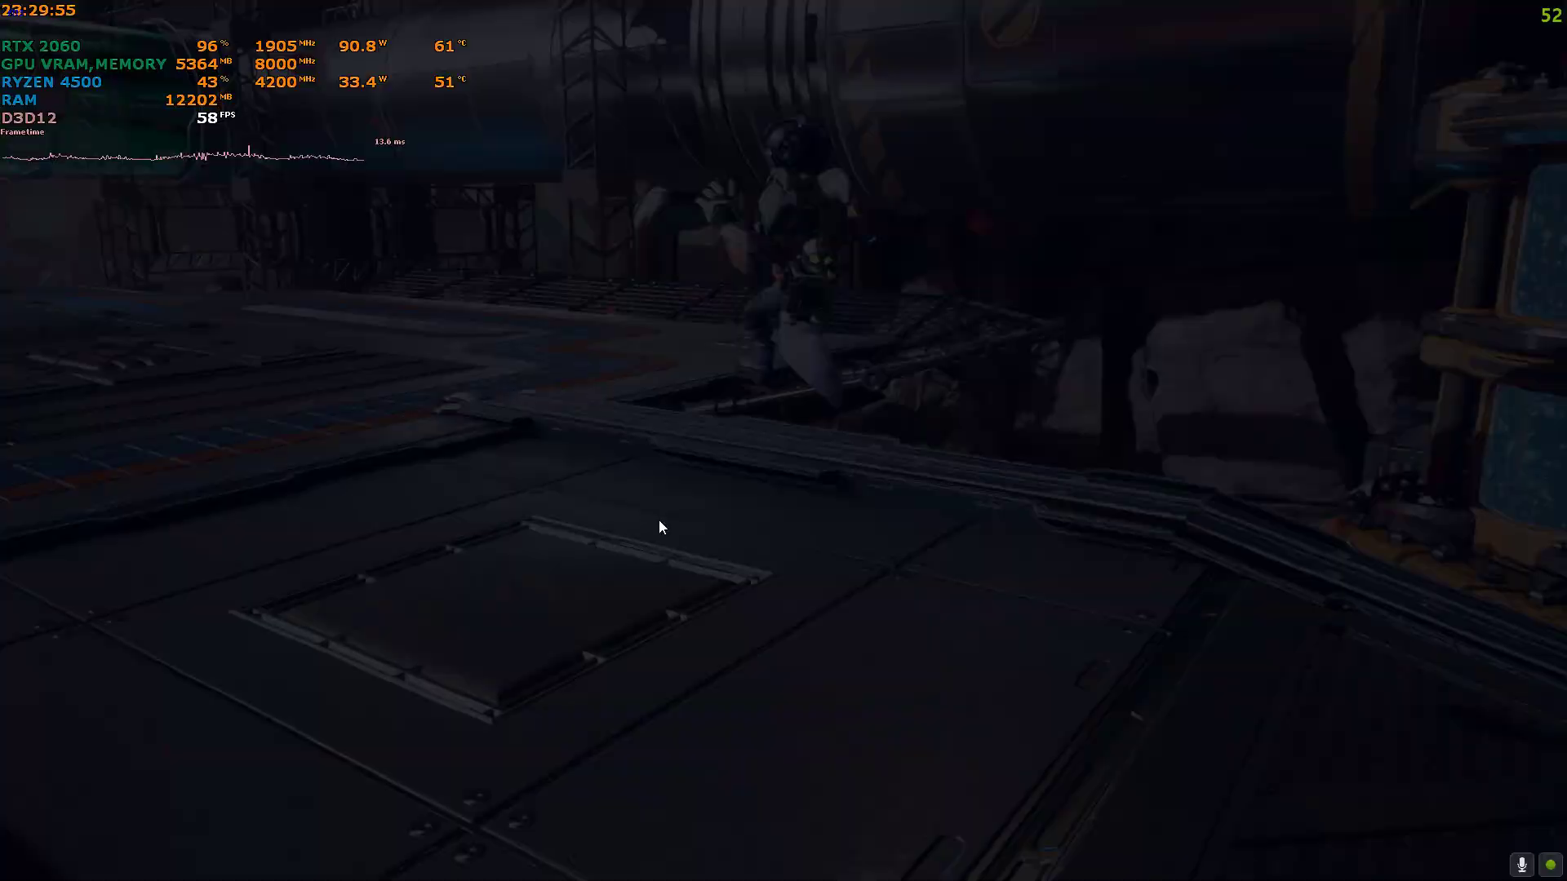
left_click(337, 733)
key("Escape")
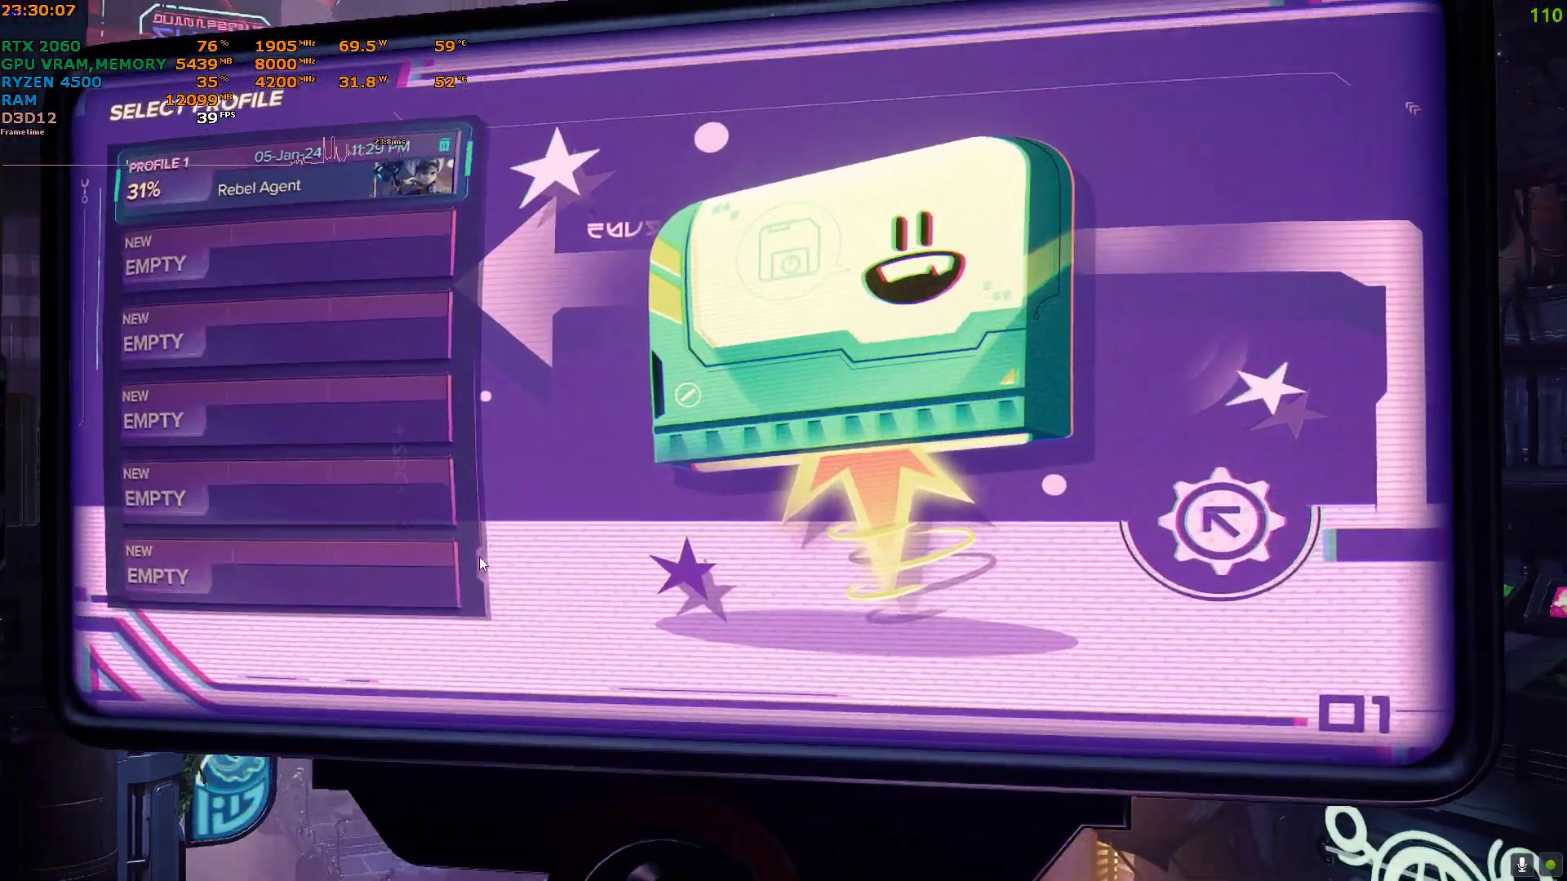
key("Escape")
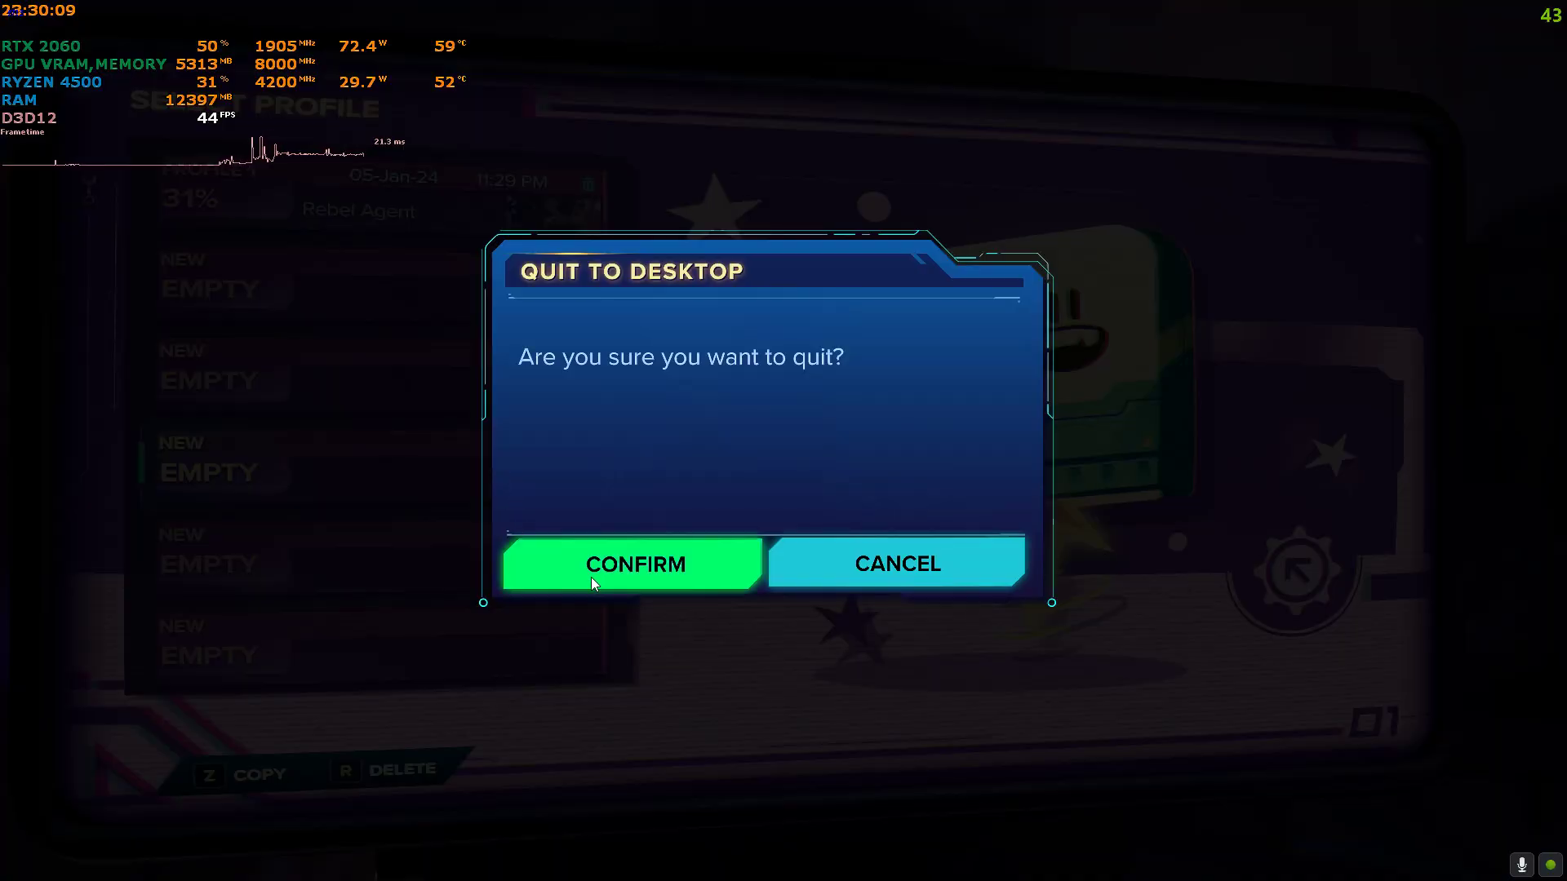
left_click(633, 573)
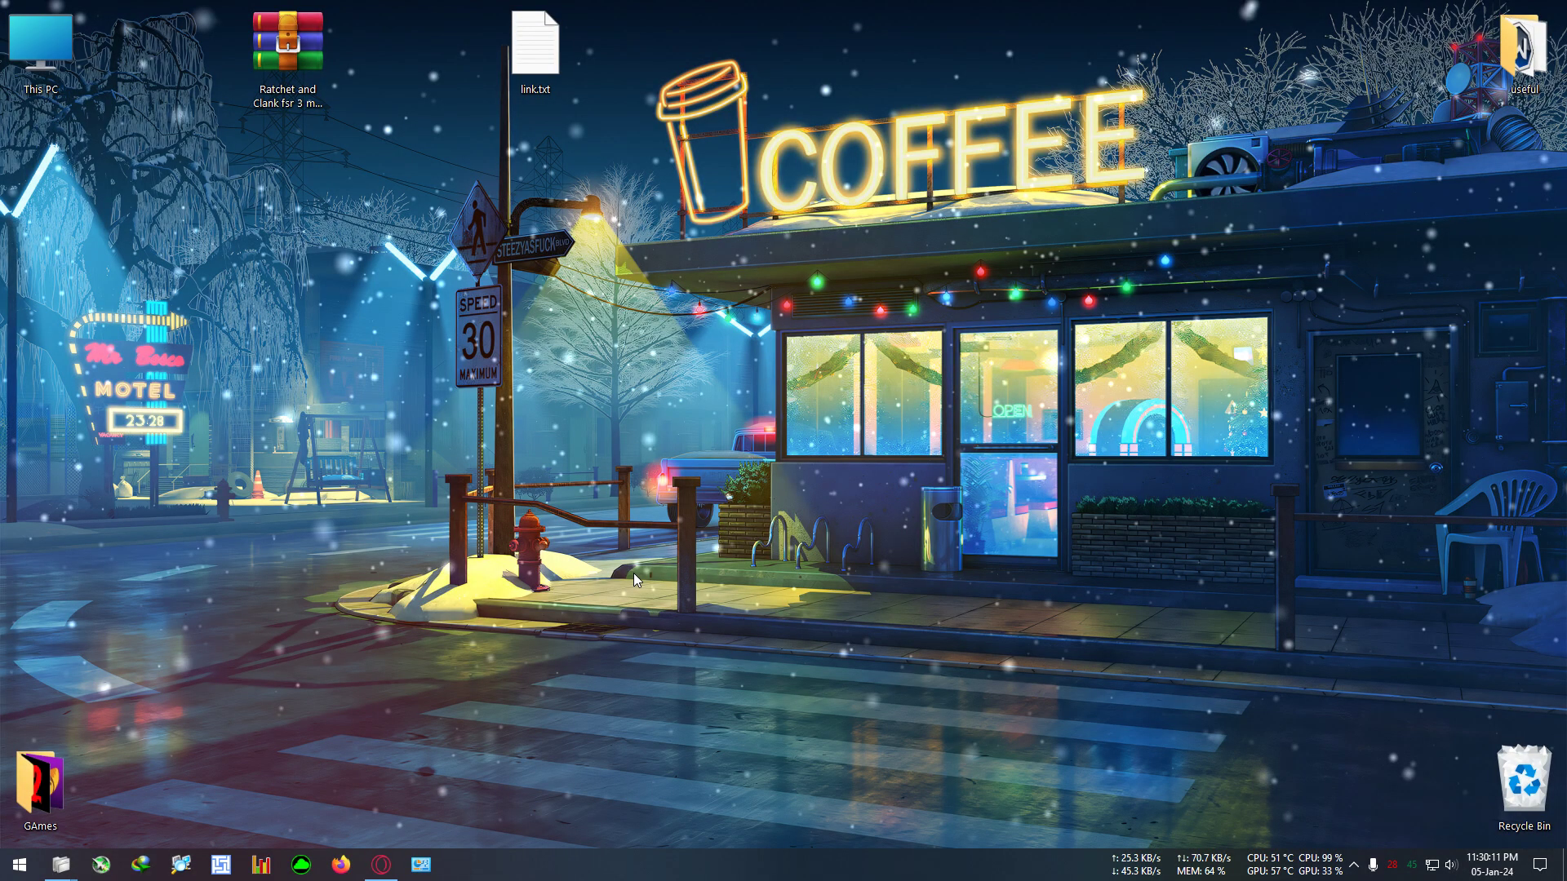
Open the GAmes folder on the desktop and view the file details of the RiftApart.exe shortcut.
mouse_move(380, 865)
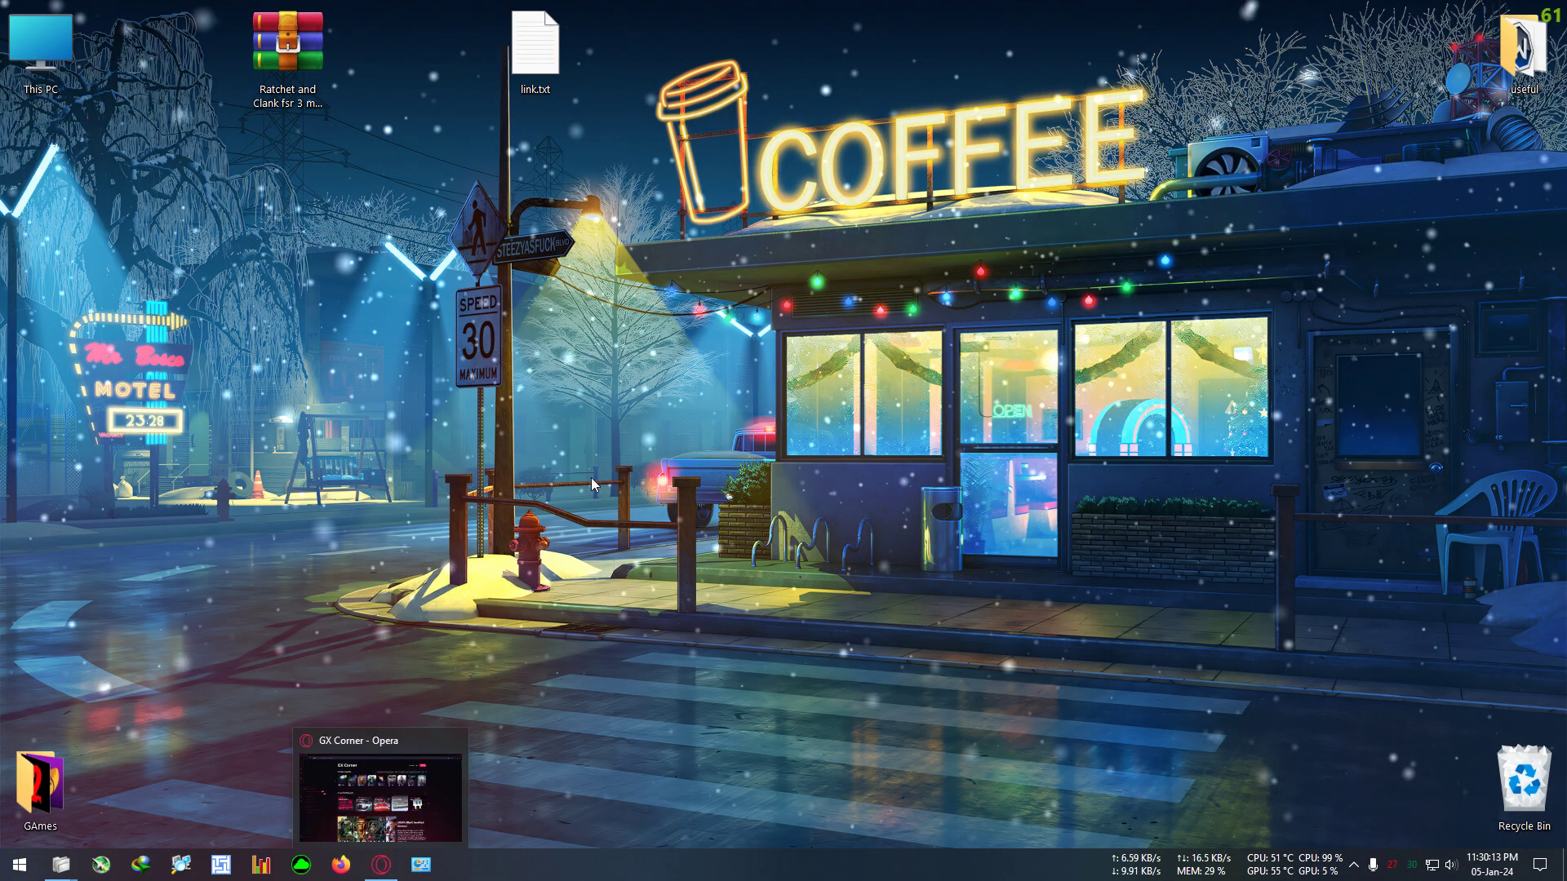
double_click(39, 785)
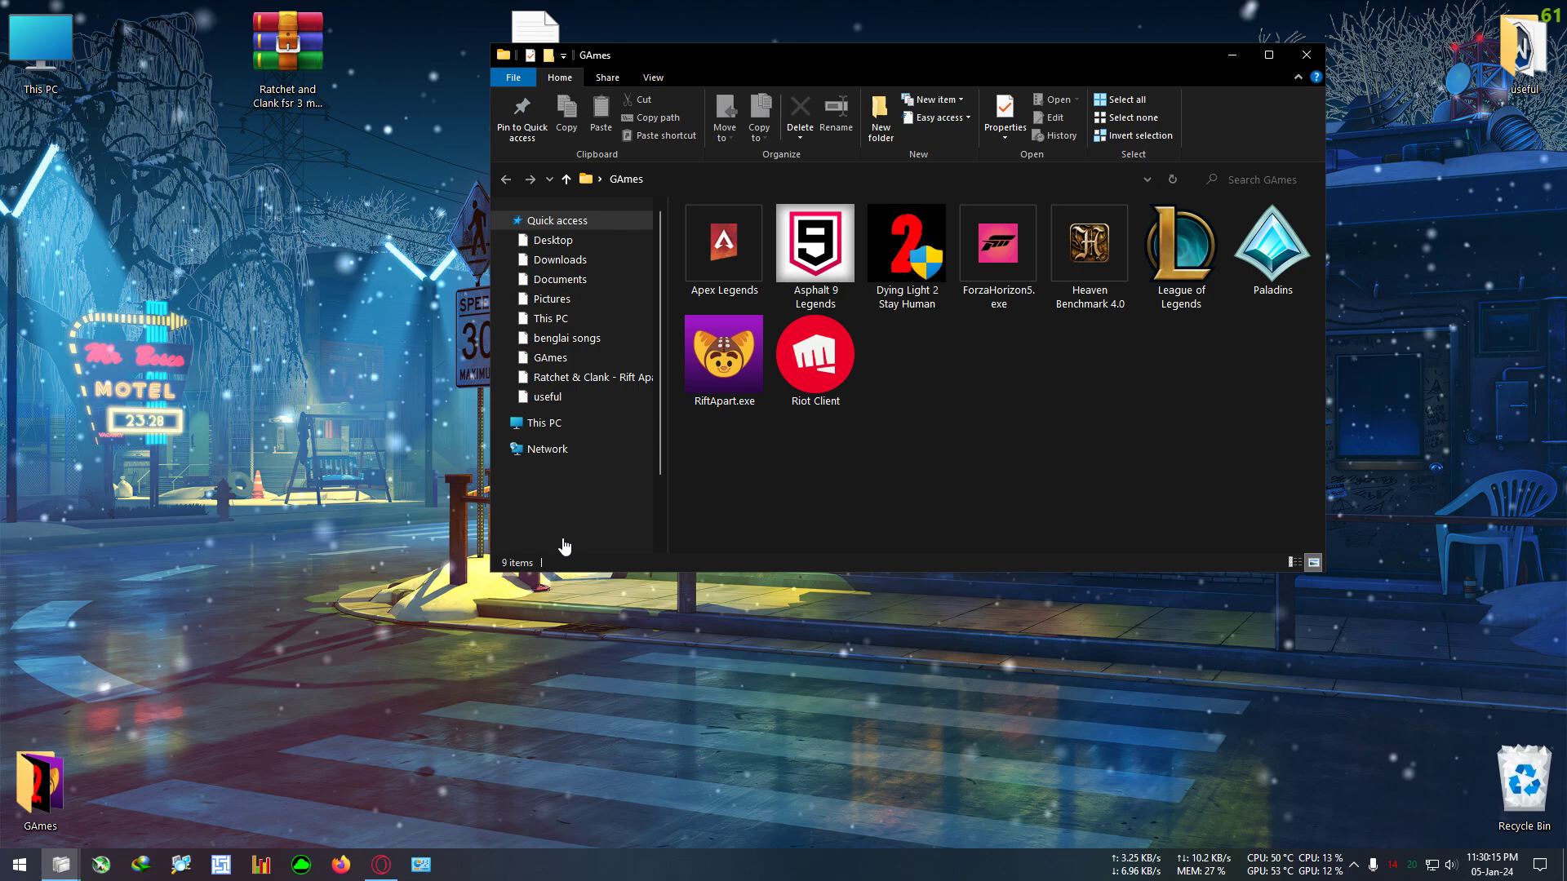
right_click(695, 378)
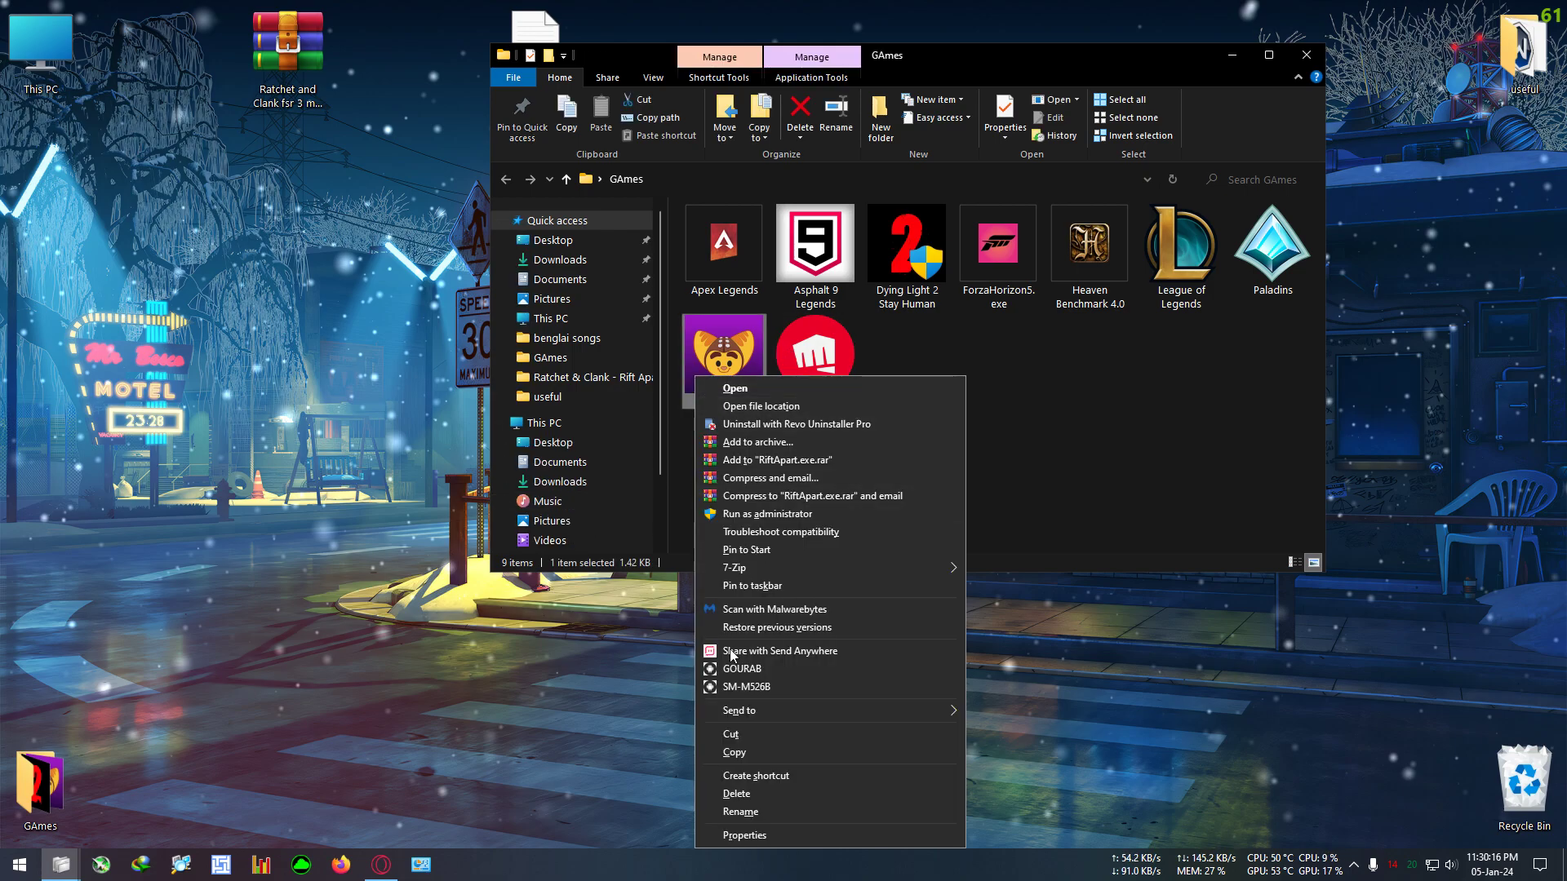
left_click(765, 837)
left_click(828, 419)
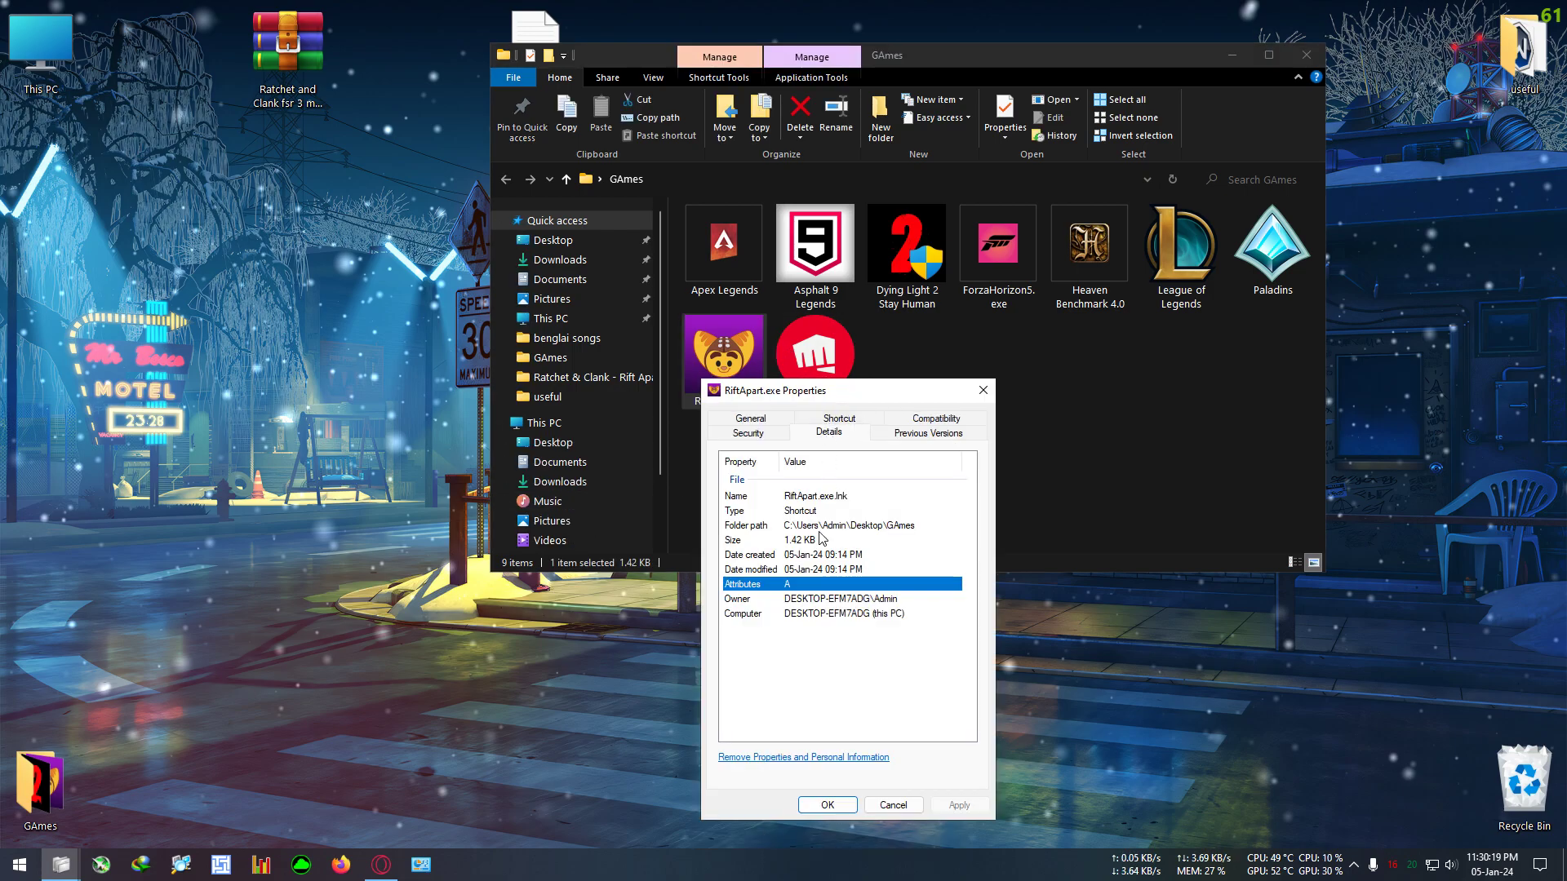
left_click(983, 390)
Open the file location of the RiftApart.exe shortcut and view the details of RenoirCore.WindowsDesktop.dll there.
right_click(743, 359)
left_click(777, 380)
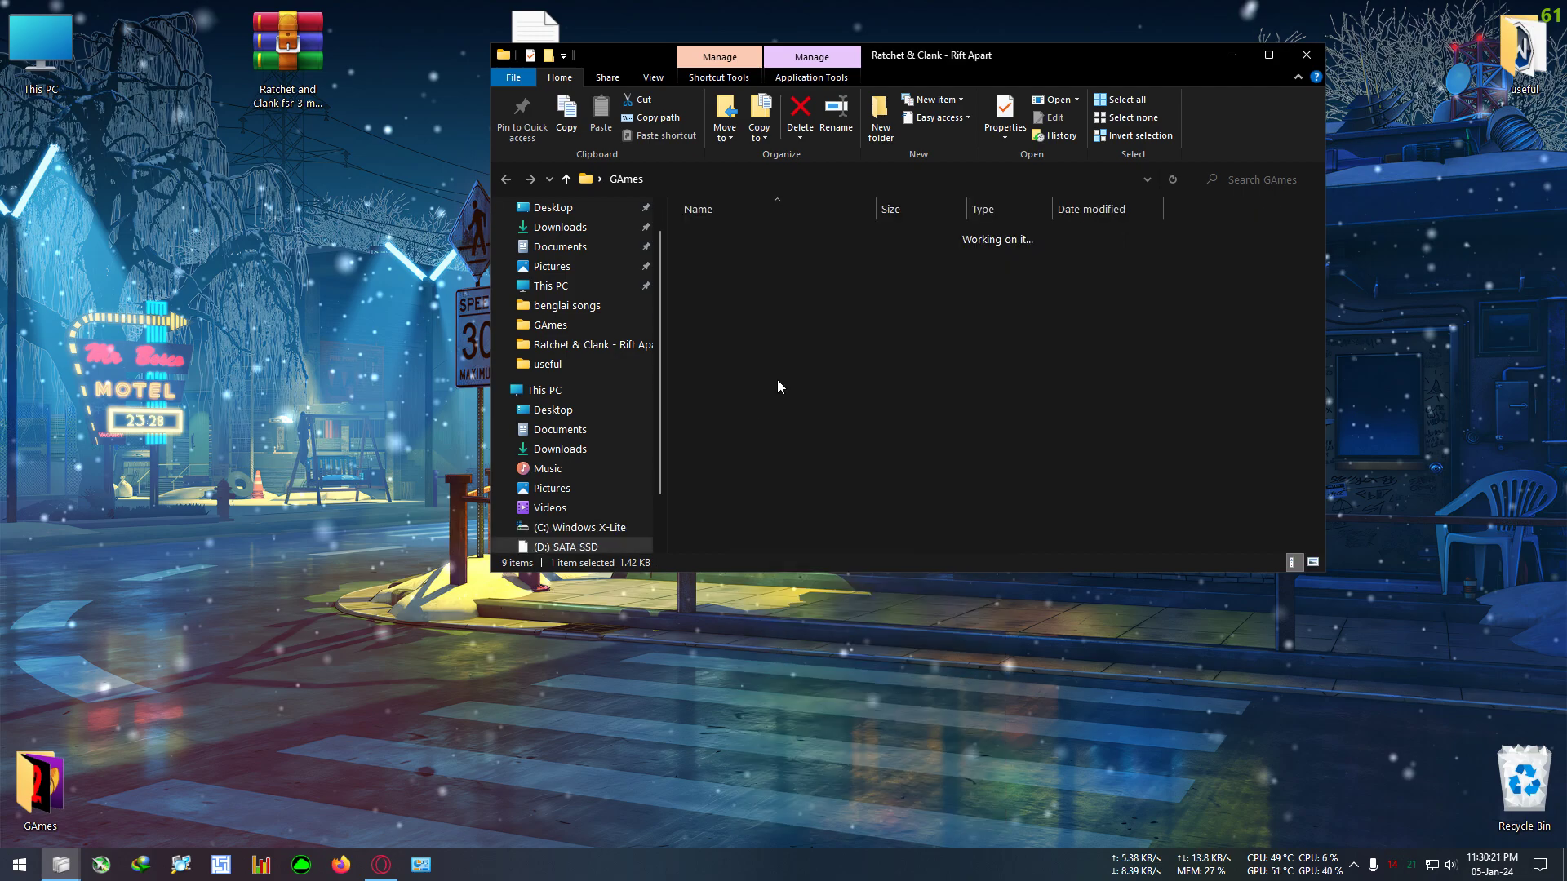
right_click(813, 530)
left_click(873, 520)
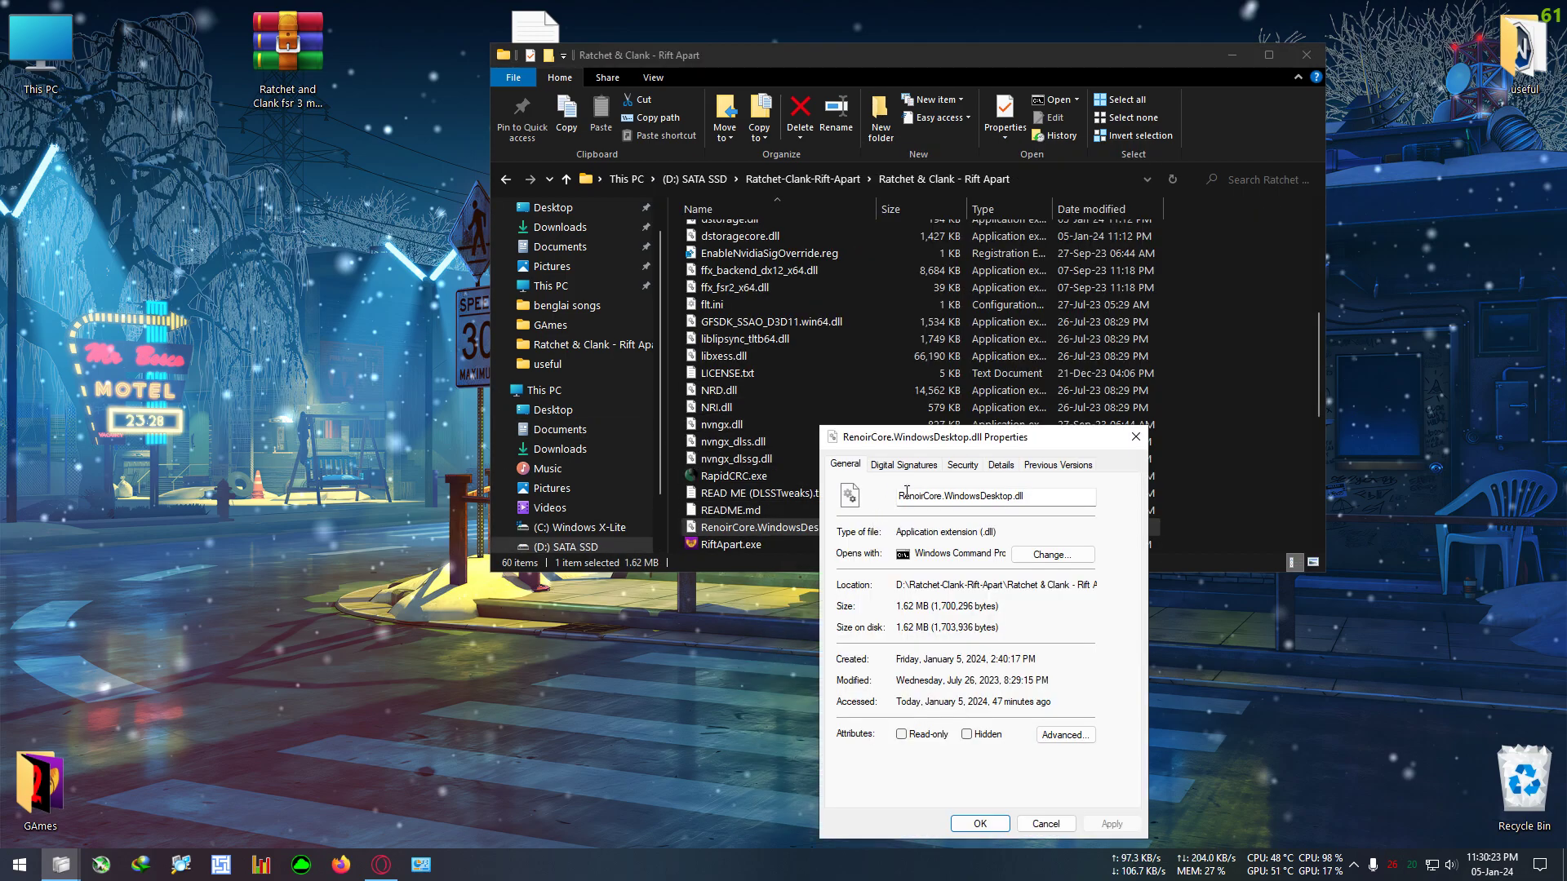
left_click_drag(651, 363, 436, 311)
left_click(351, 329)
left_click(450, 329)
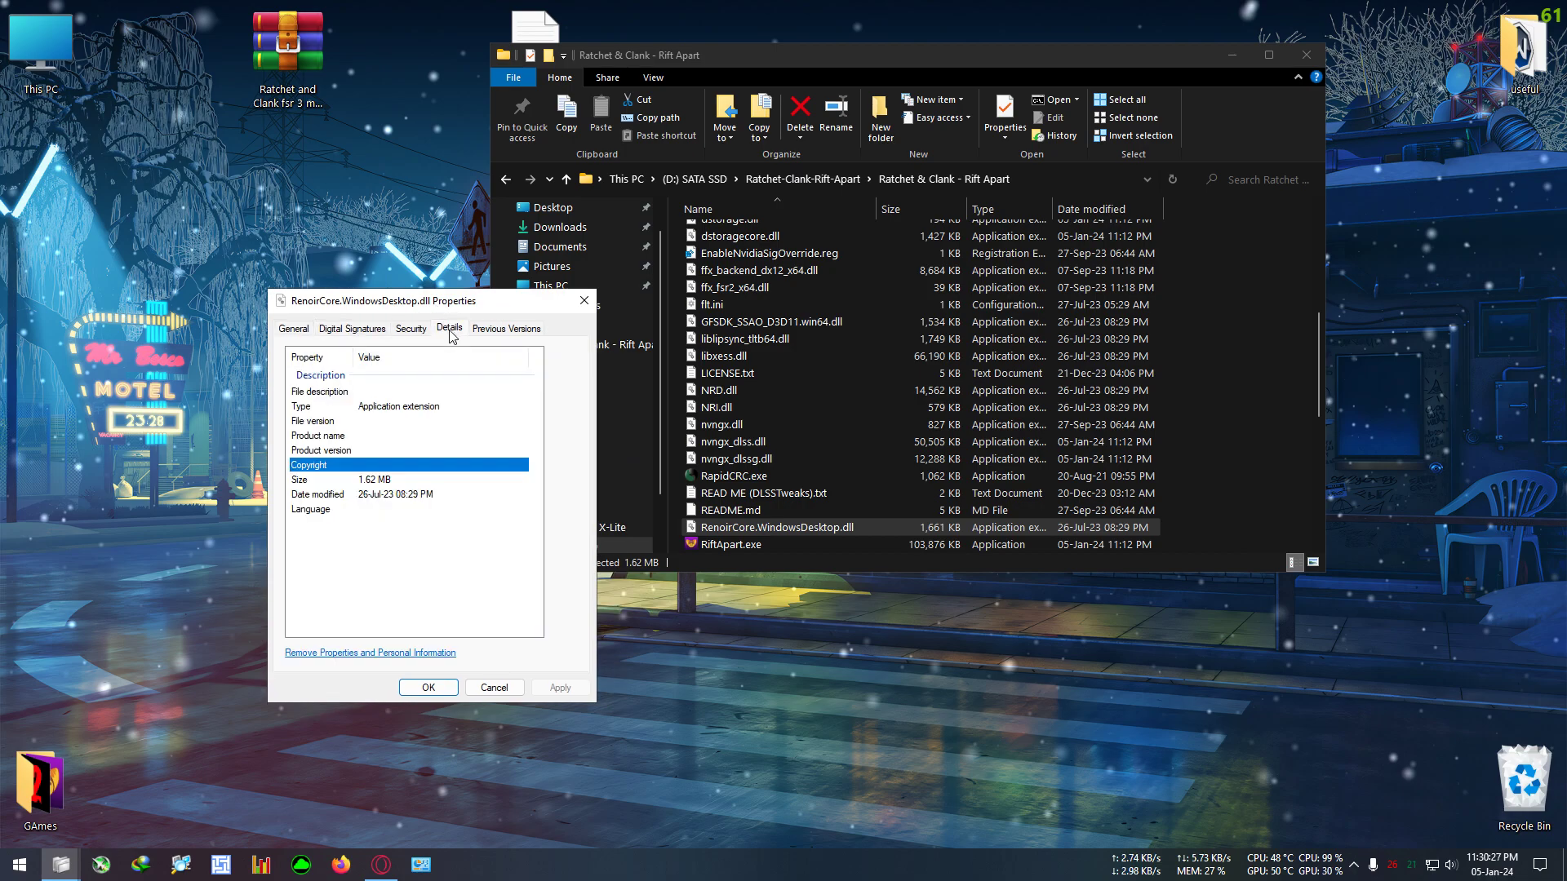
key("Escape")
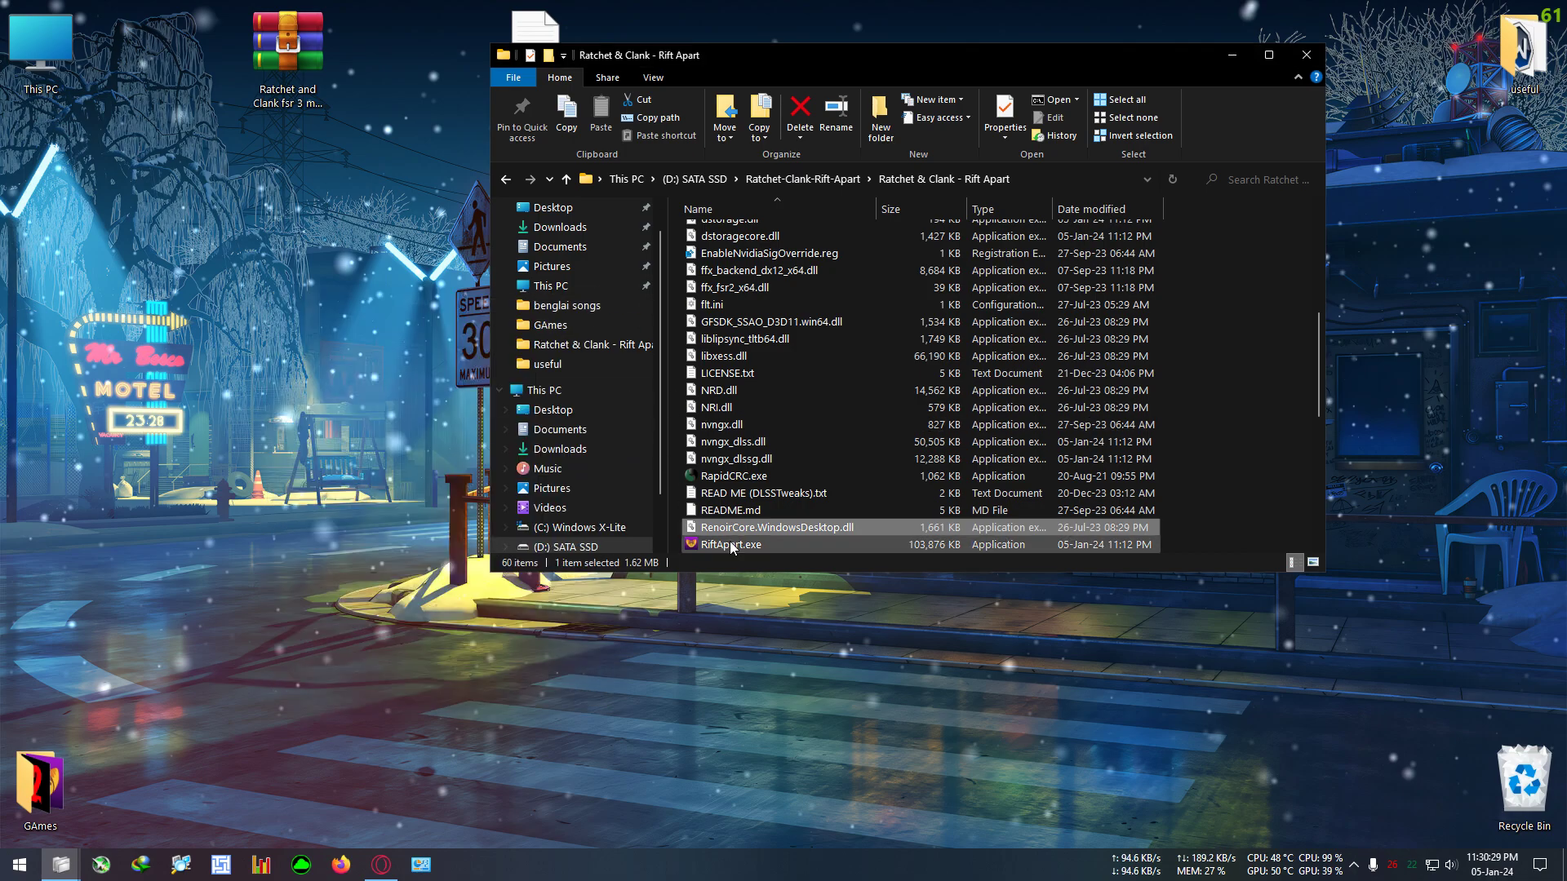
Check the file version in the properties of RiftApart.exe in the install folder, and close the folder window.
right_click(757, 545)
left_click(777, 528)
left_click_drag(845, 408, 289, 284)
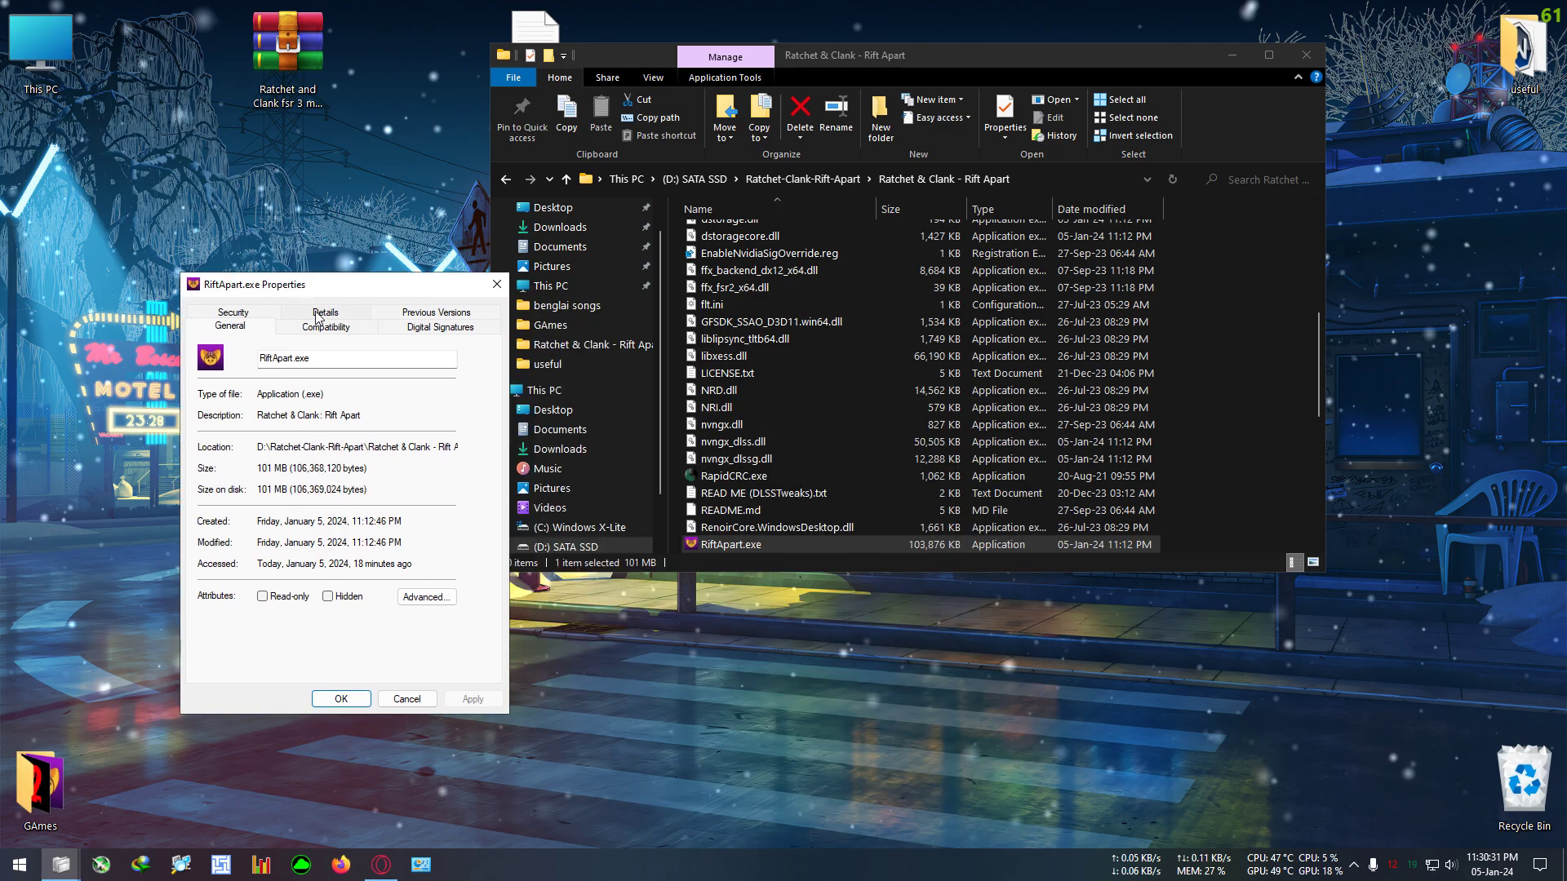
left_click(329, 317)
left_click(300, 421)
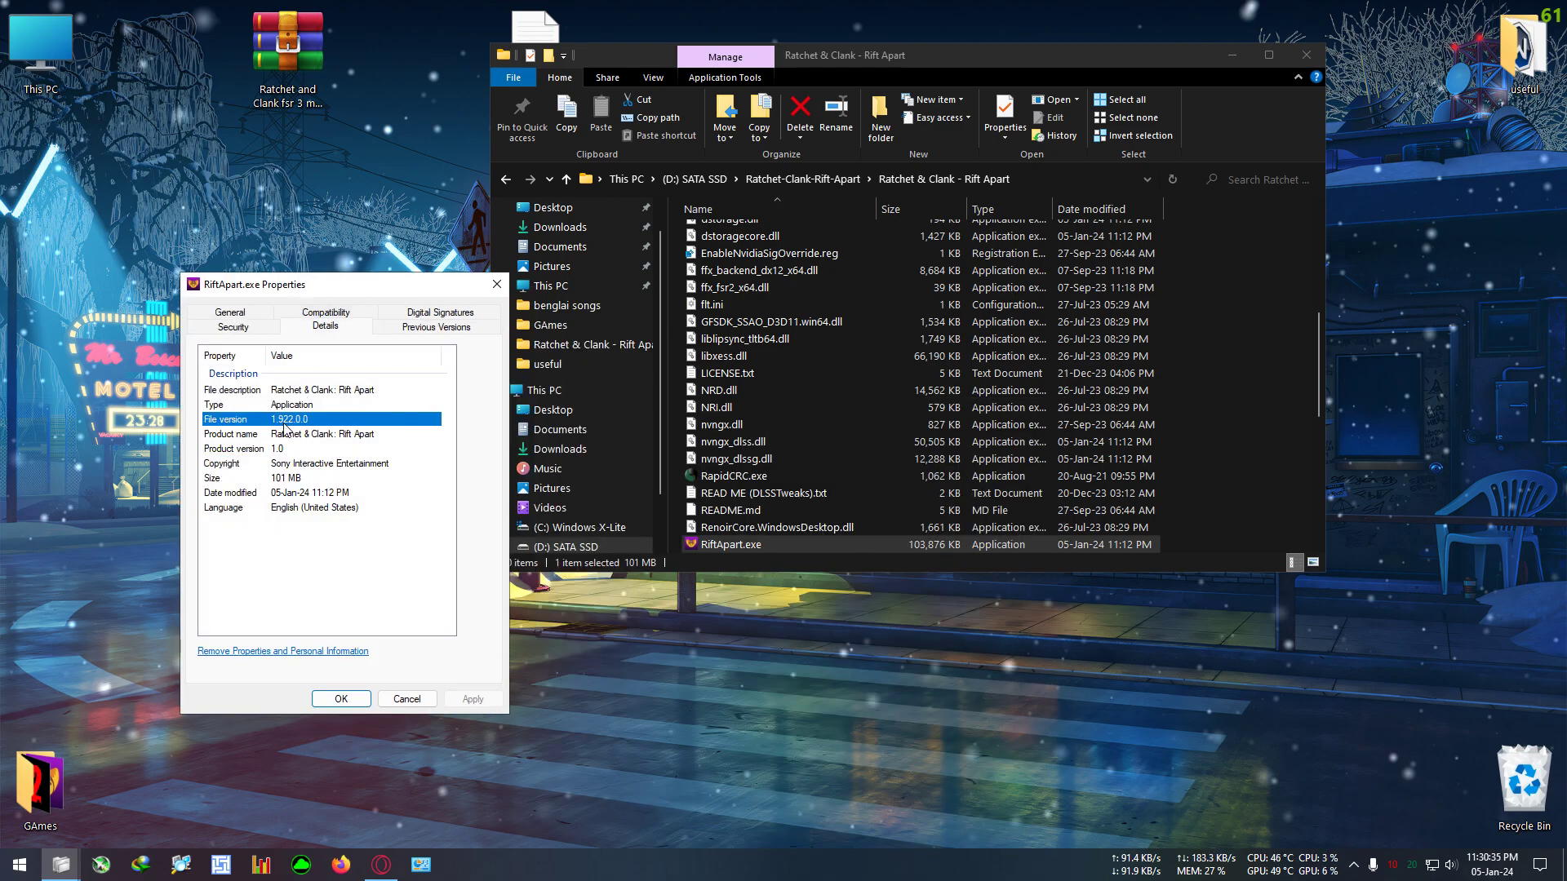
left_click(346, 701)
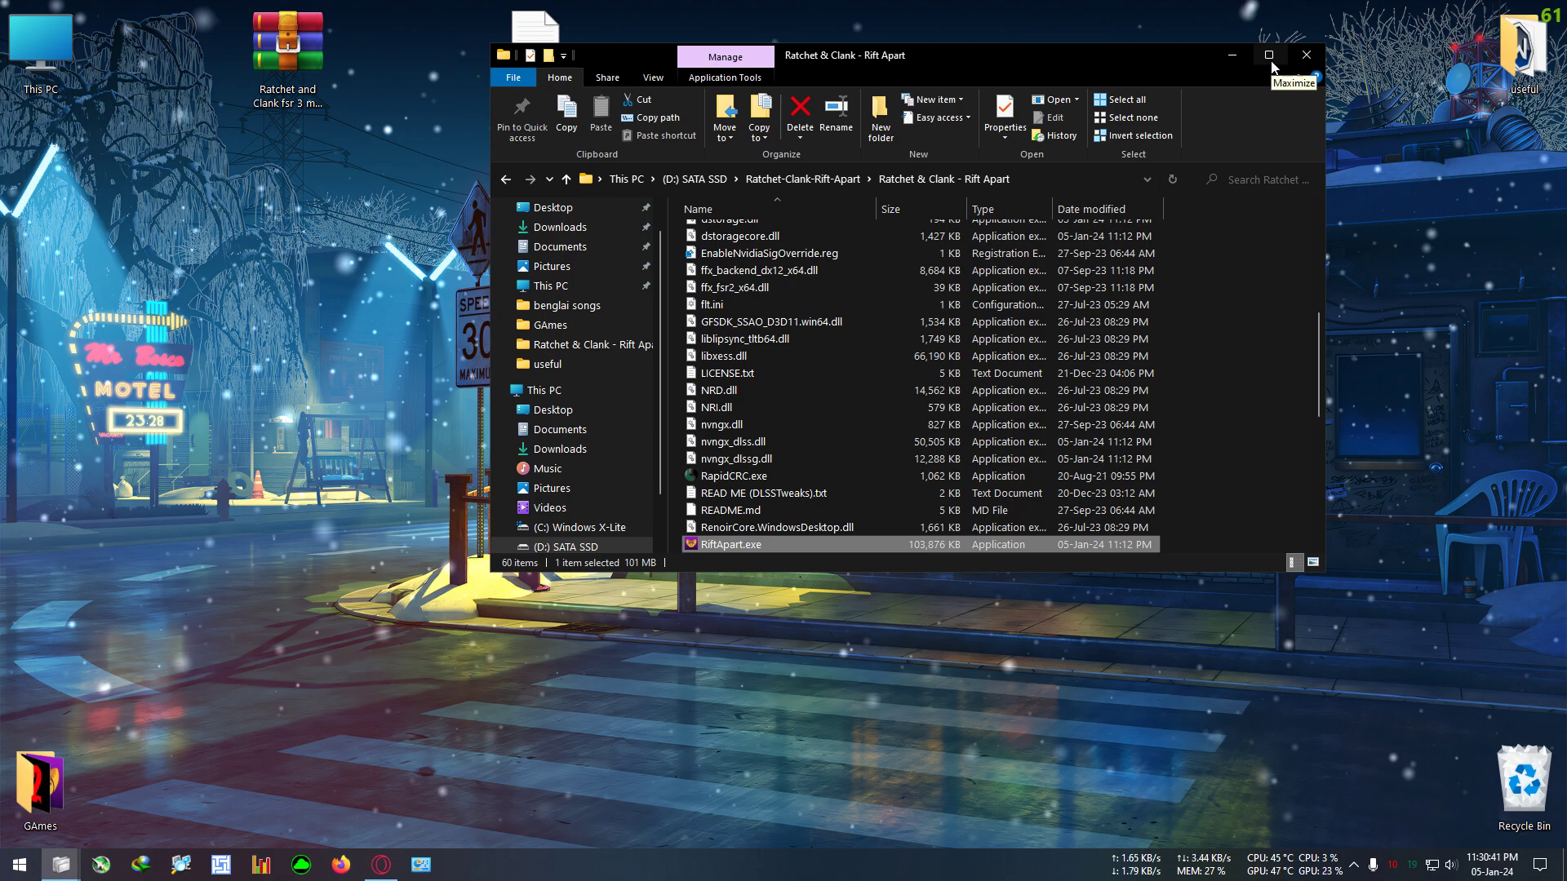
scroll(991, 364, "down", 1)
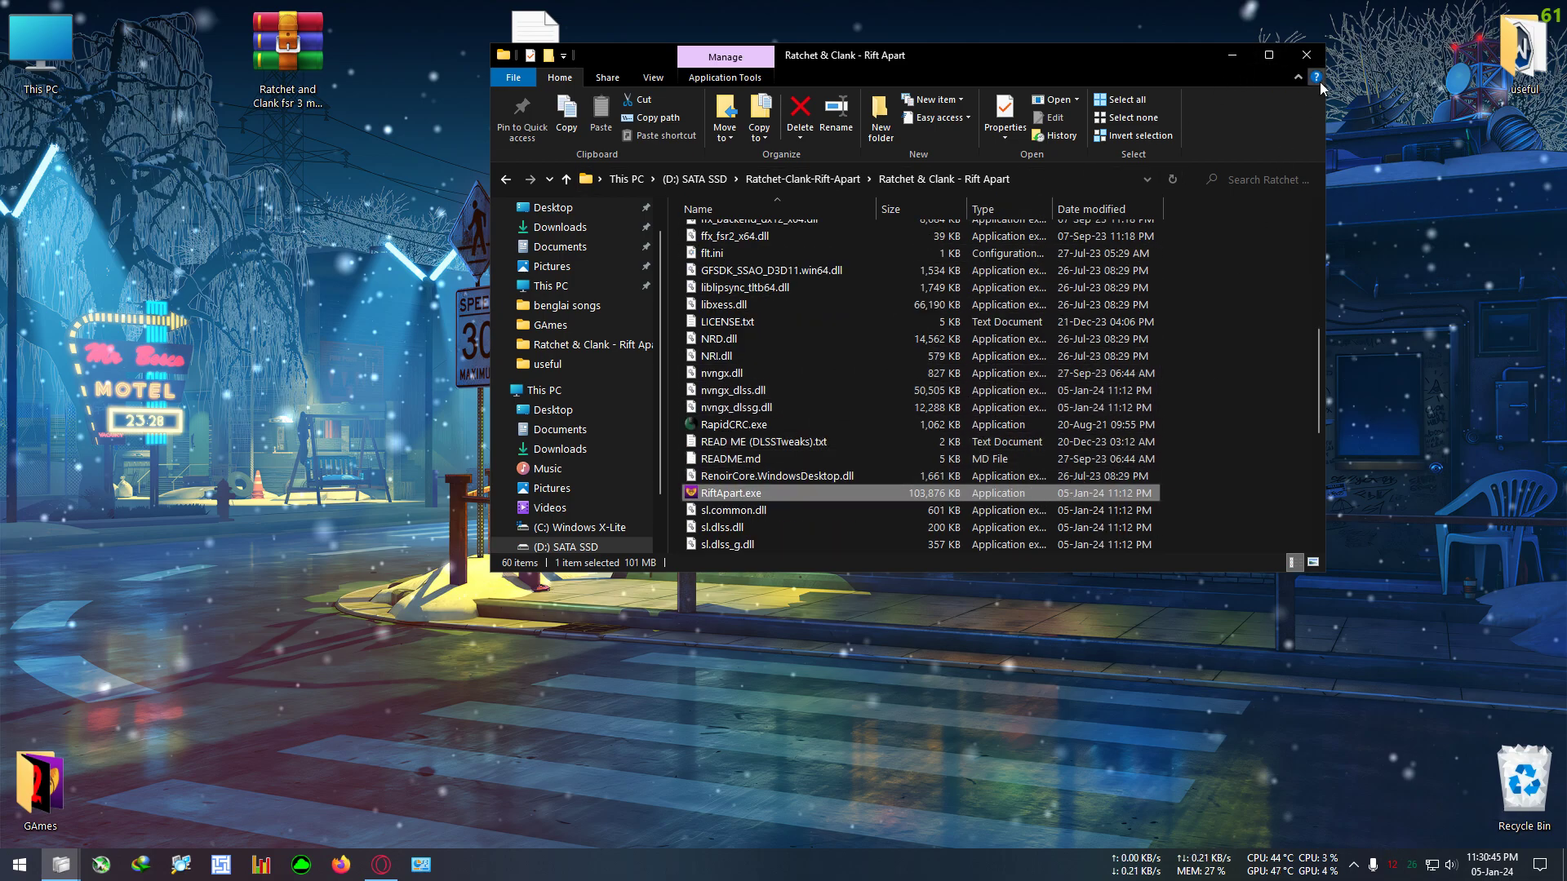
left_click(1307, 55)
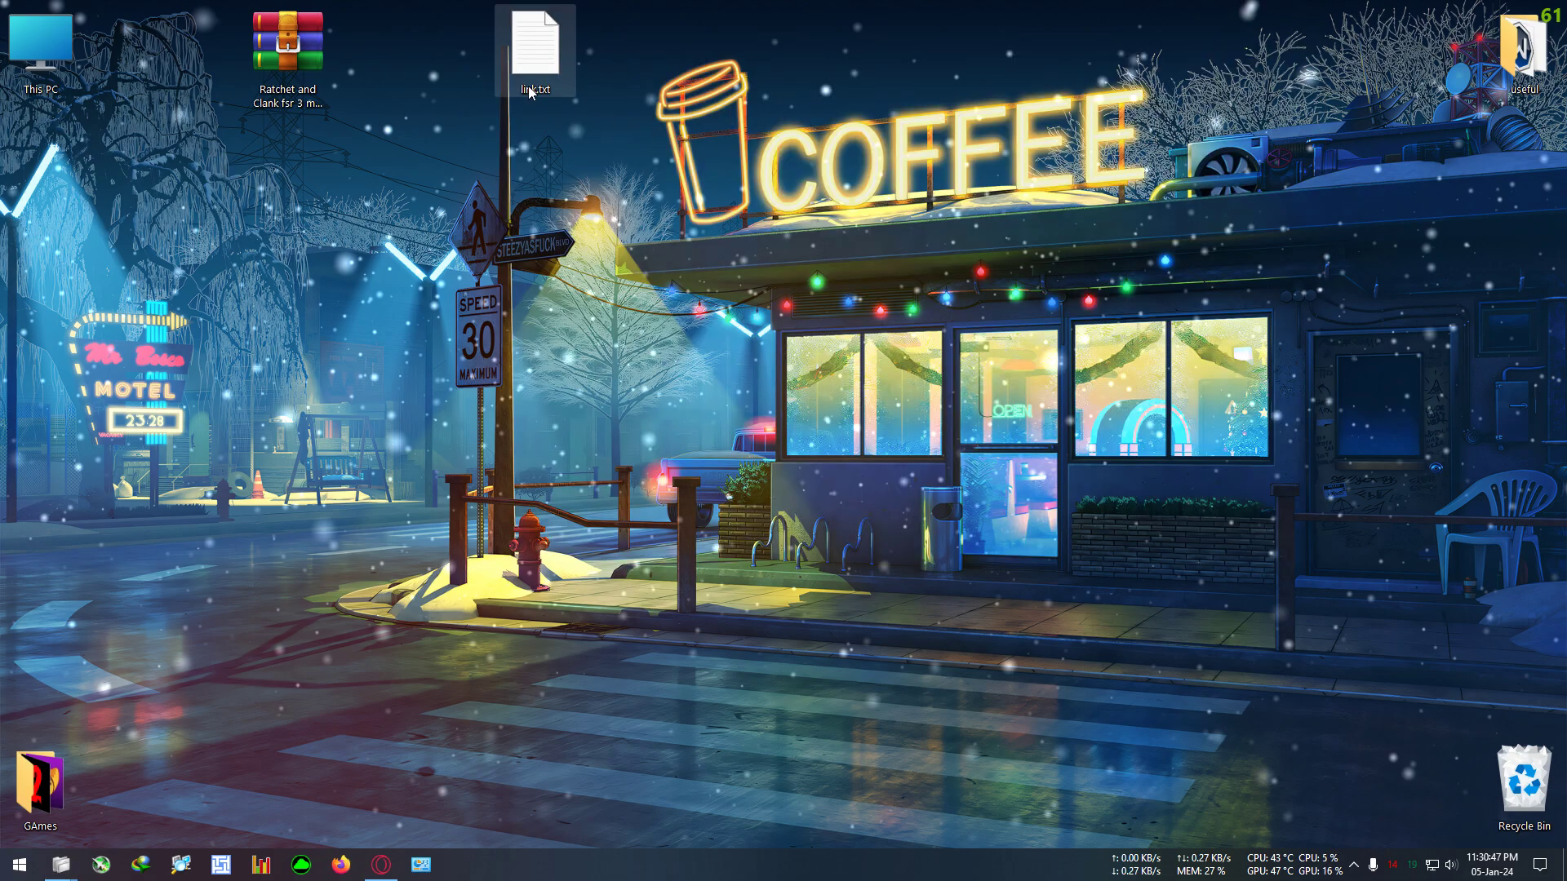
Copy the whole Google Drive link from link.txt on the desktop and close the file.
double_click(530, 92)
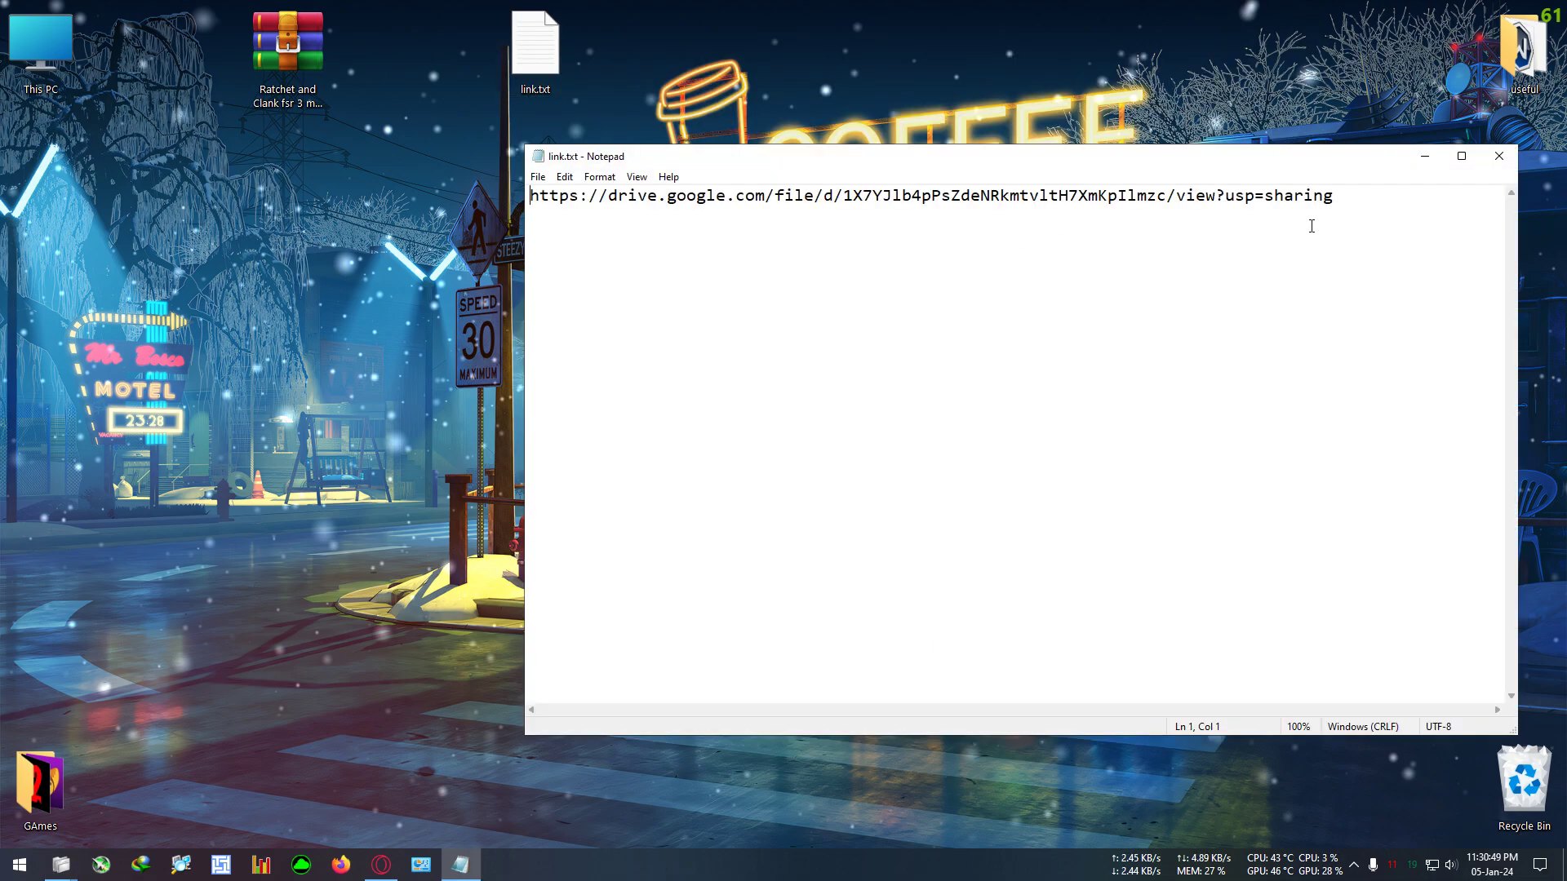
left_click_drag(1311, 227, 440, 204)
key("ctrl+c")
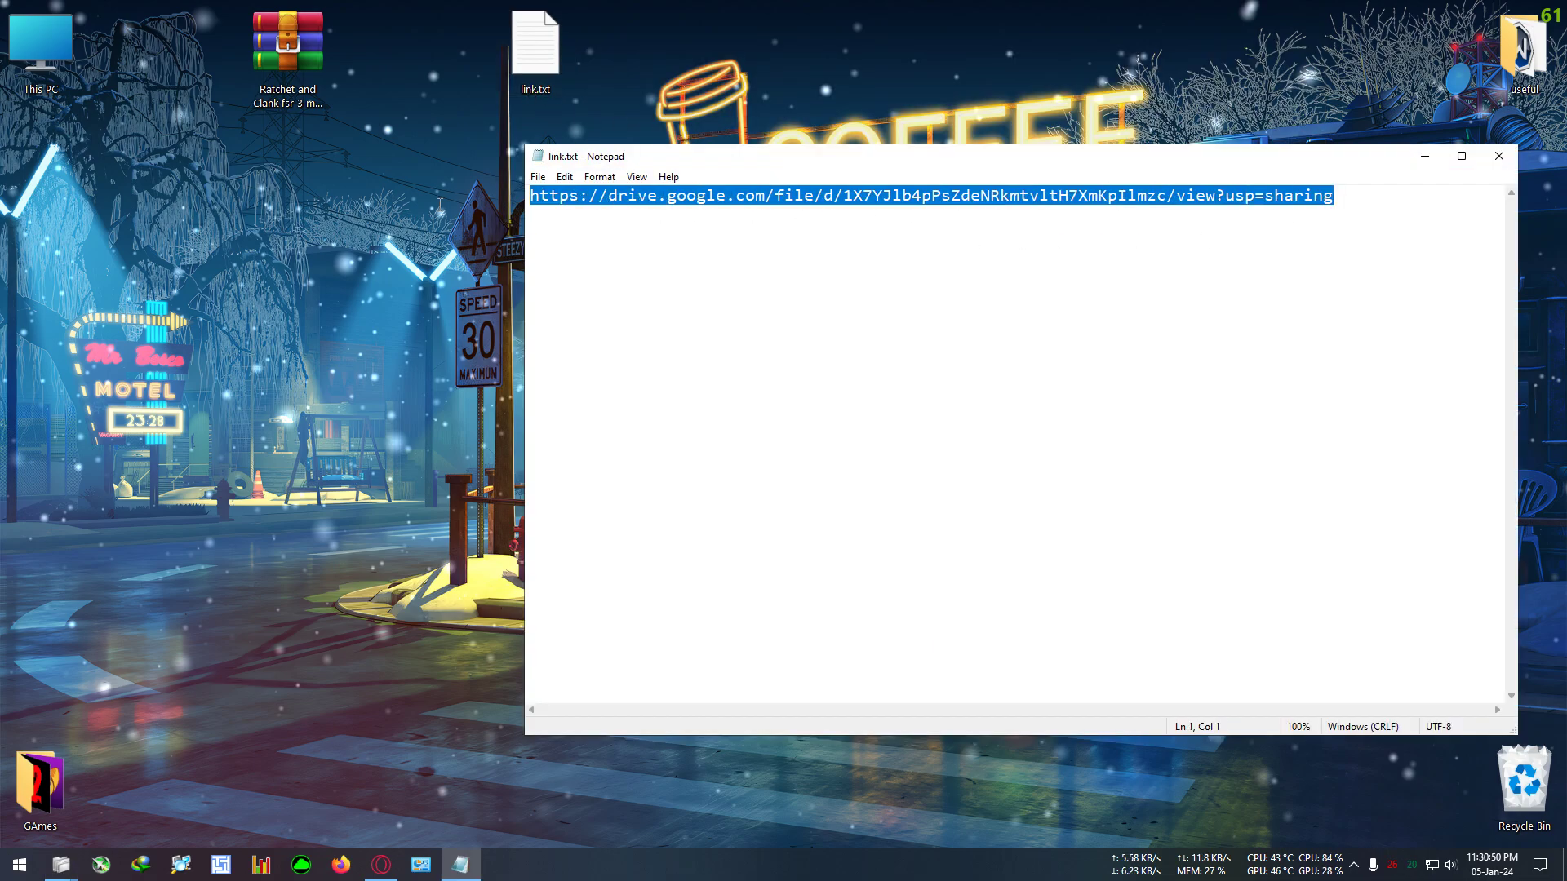
left_click(1500, 159)
Switch to Opera GX, open the copied link to view the mod's download page, and minimize the browser.
left_click(381, 865)
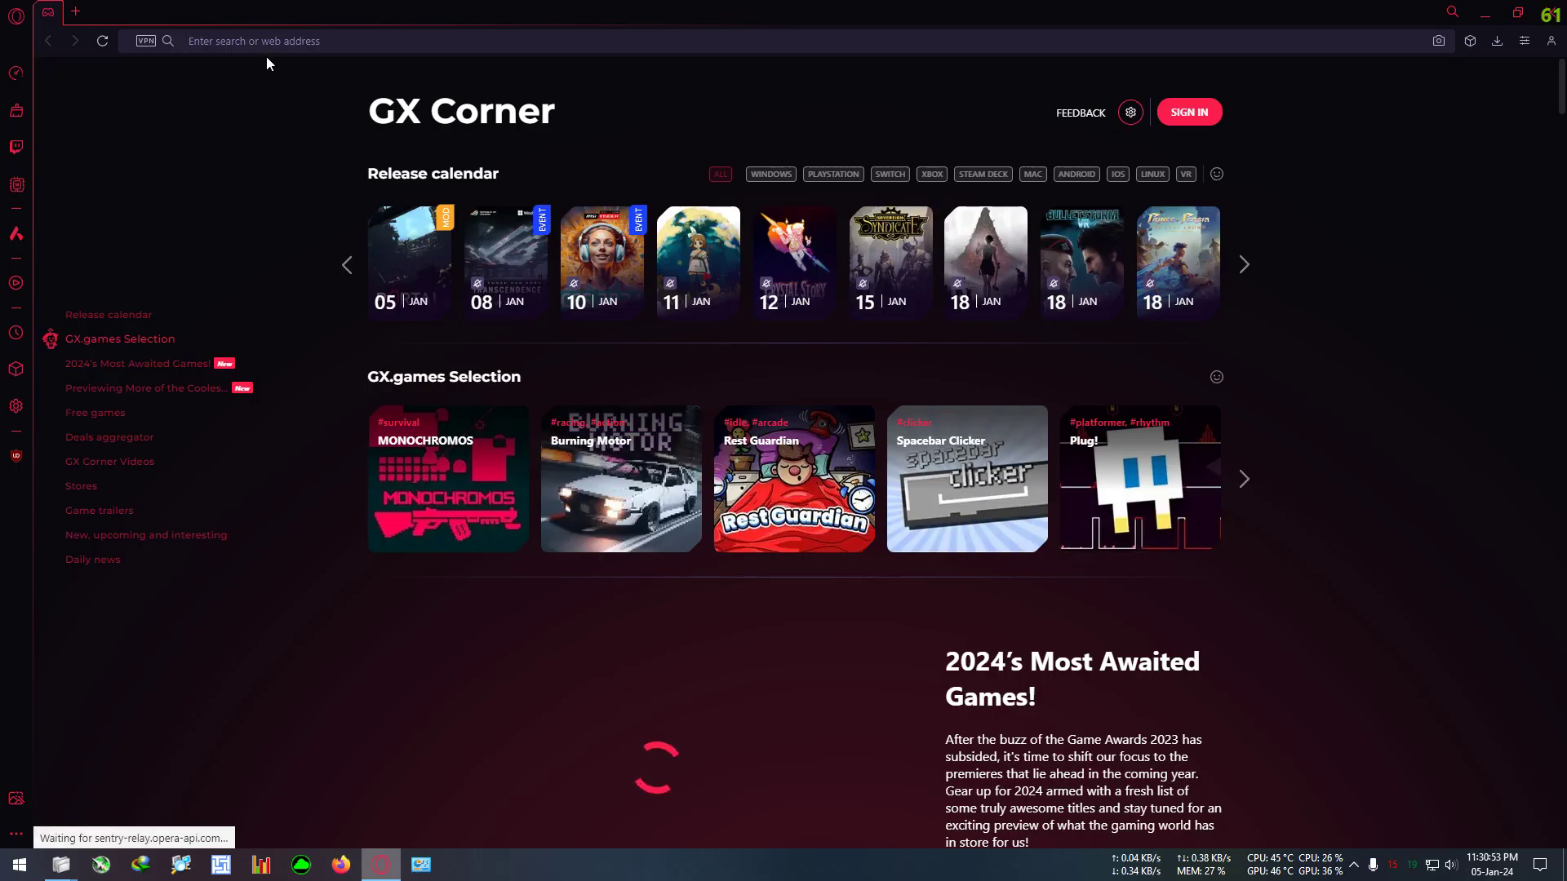
left_click(265, 44)
key("ctrl+v")
key("Return")
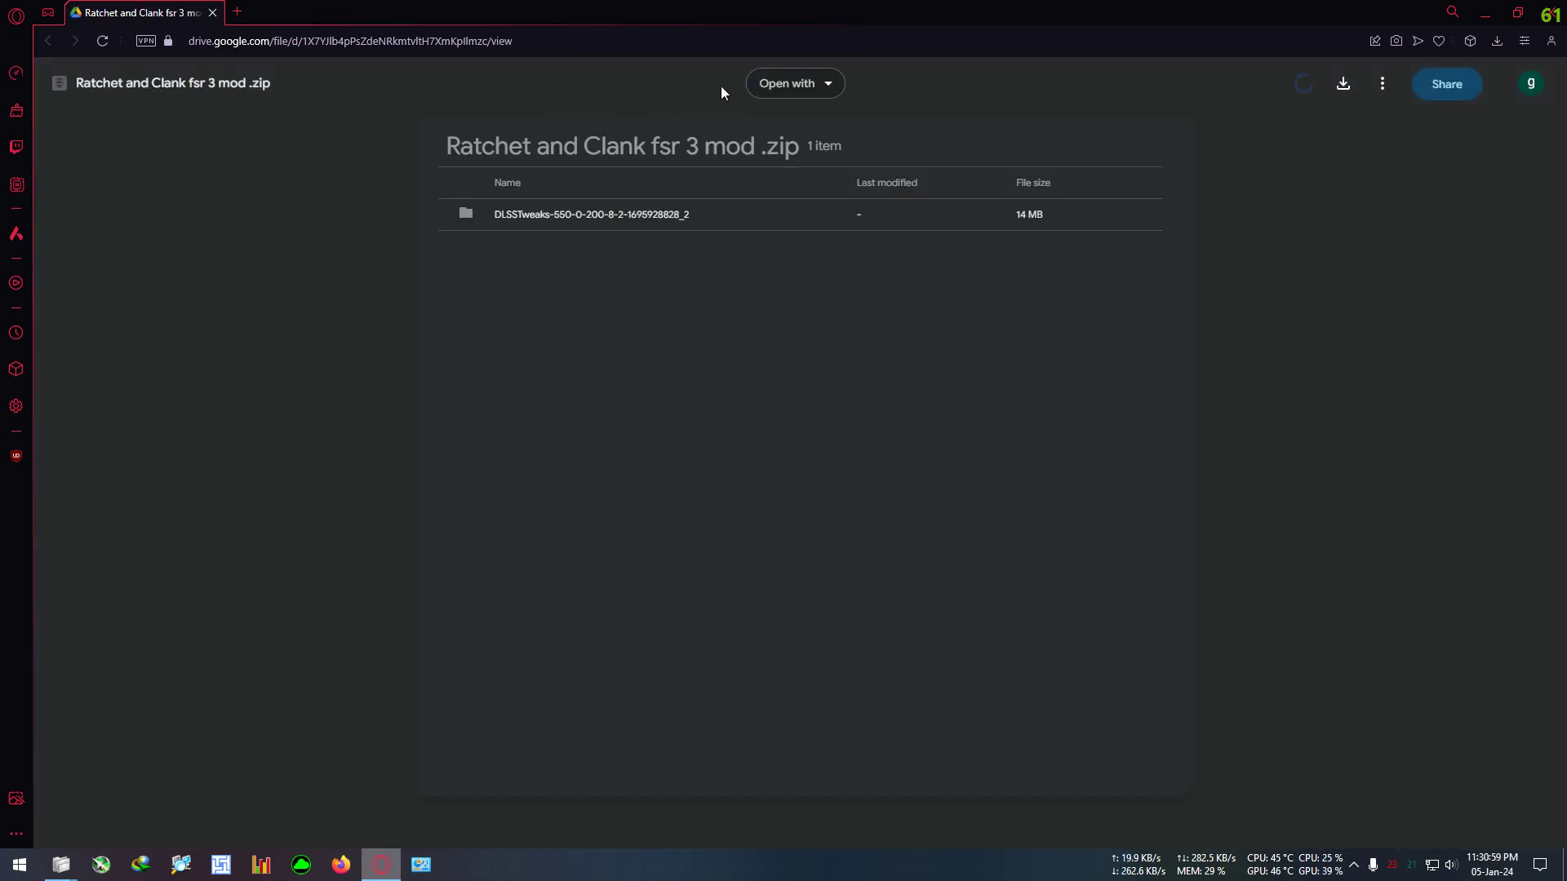
left_click(1485, 13)
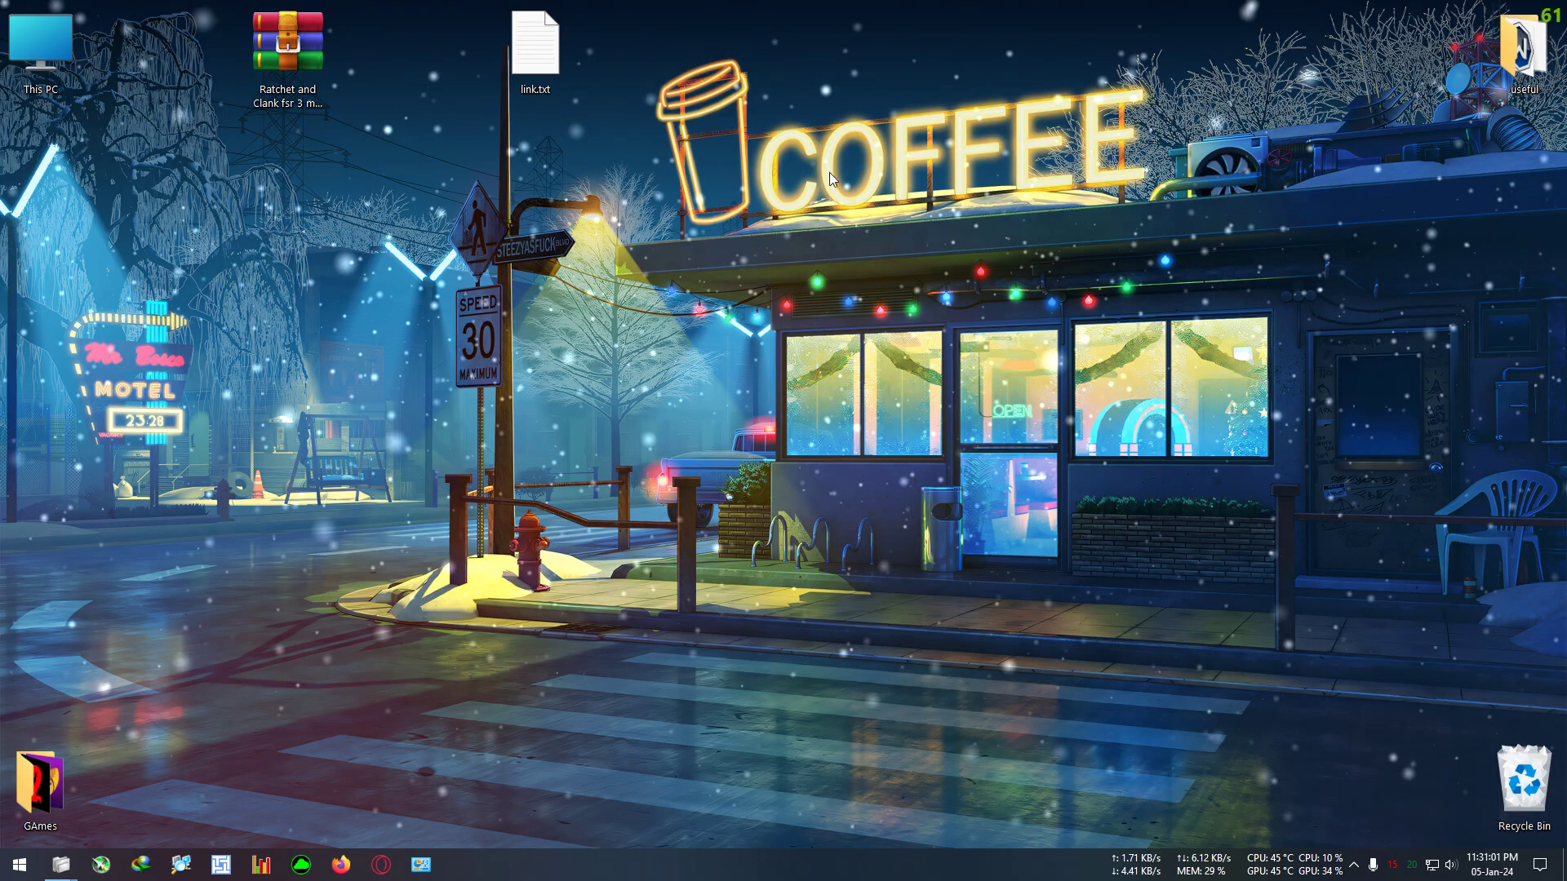
Extract the Ratchet and Clank fsr 3 mod archive into its own desktop folder and open the DLSSTweaks folder inside.
right_click(313, 92)
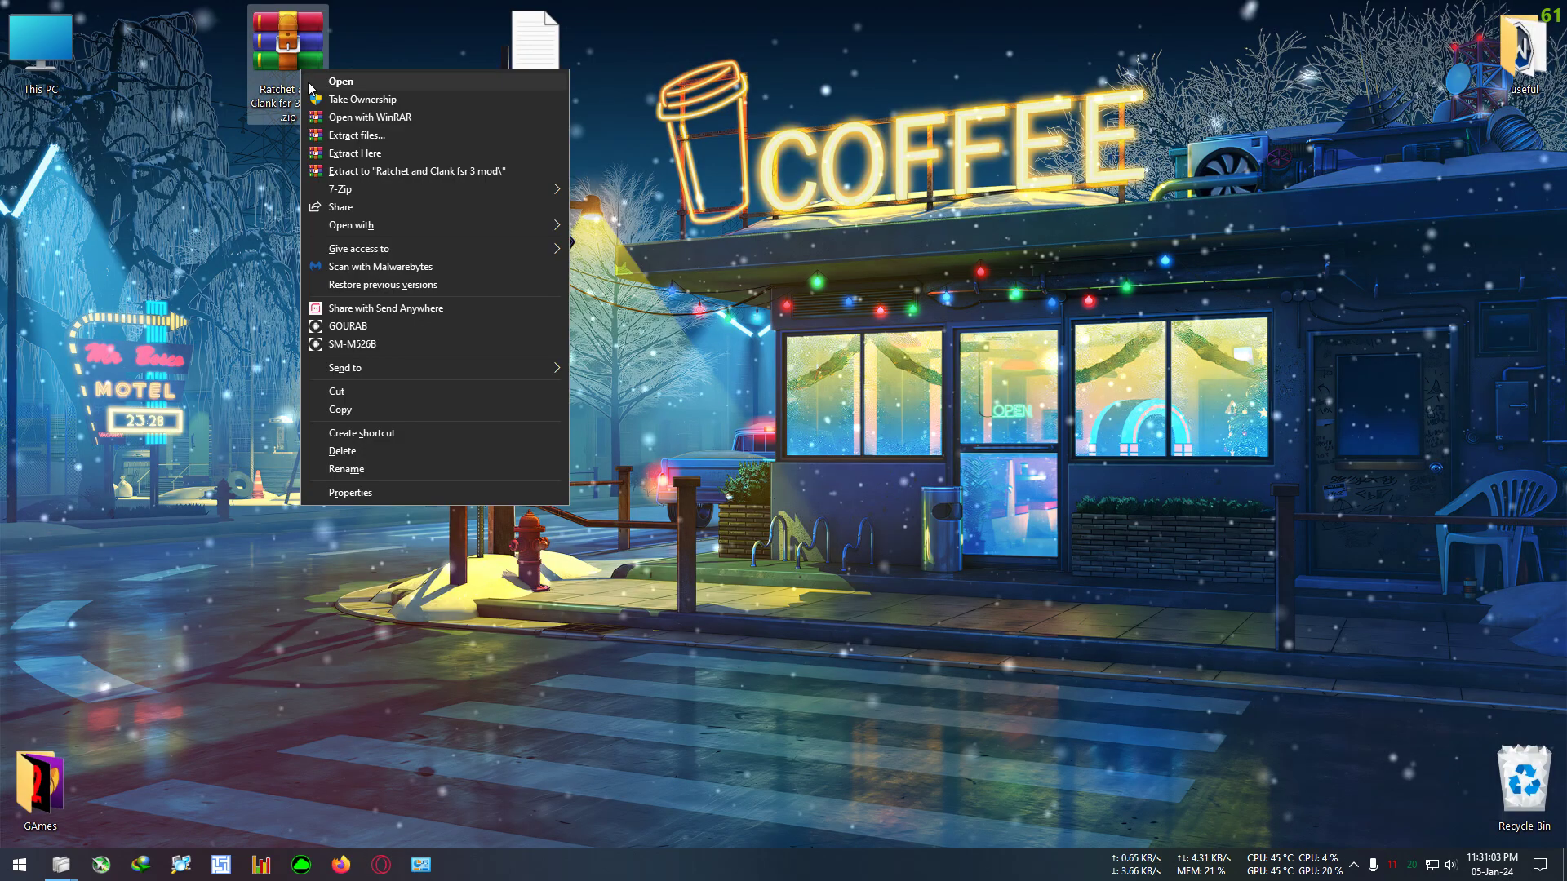
left_click(389, 173)
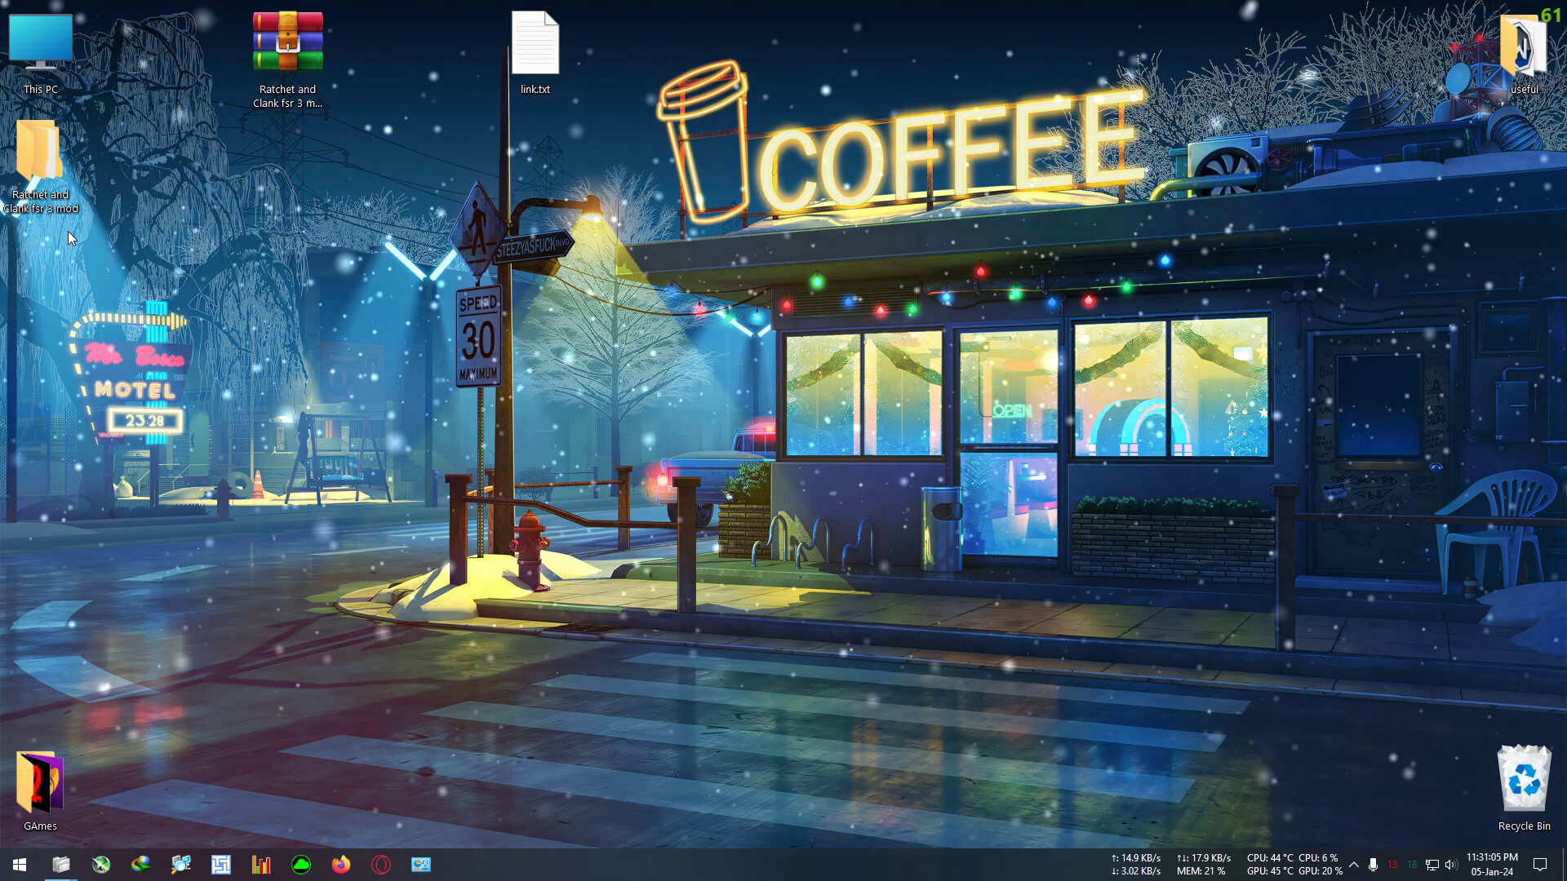
double_click(49, 167)
double_click(900, 262)
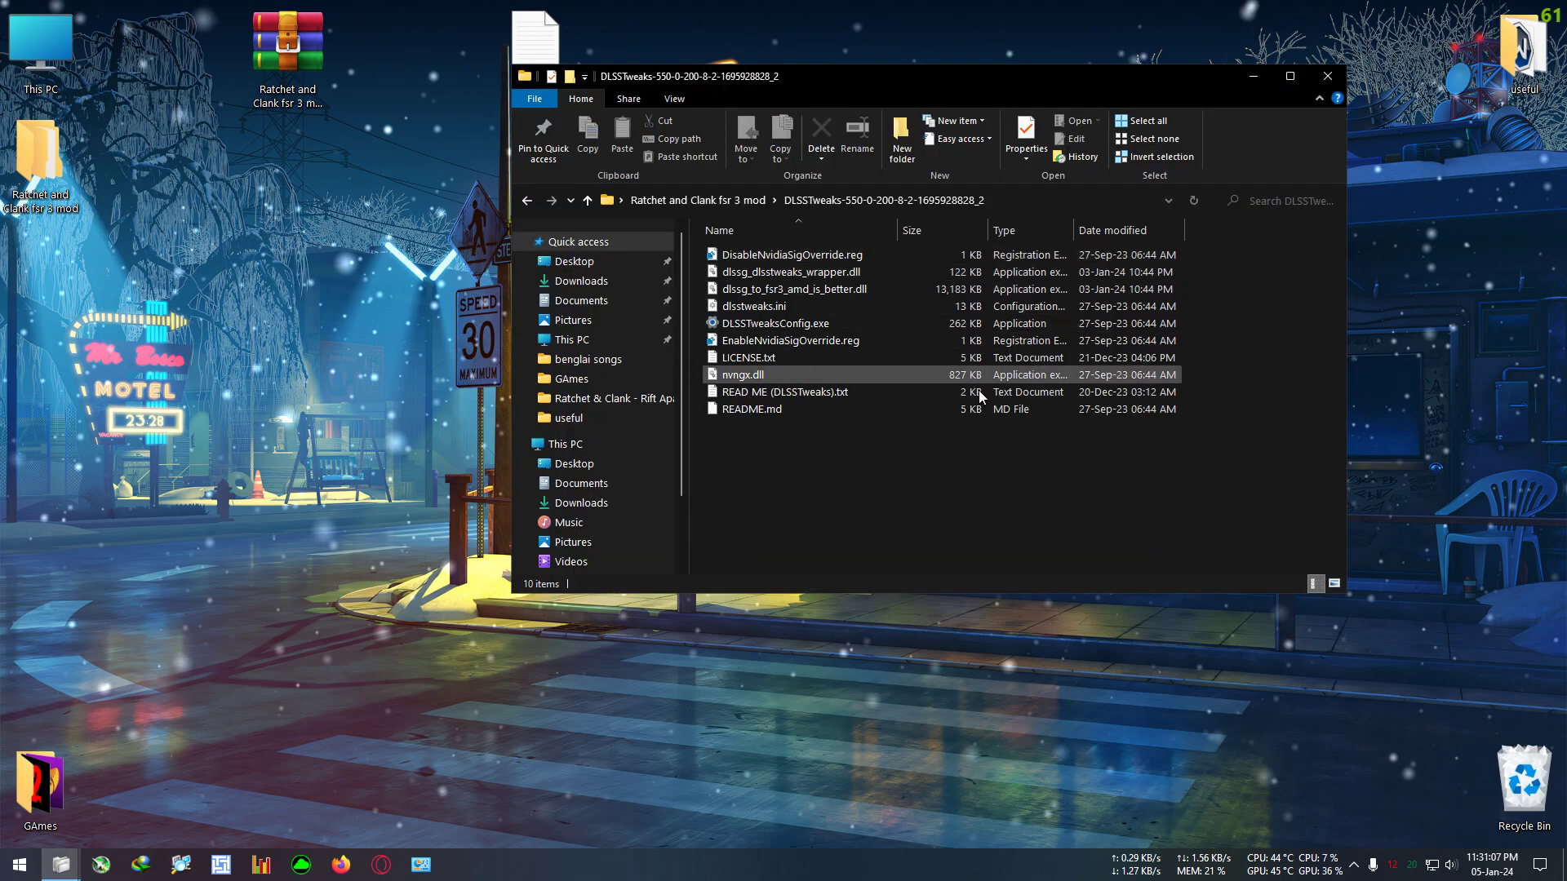
Copy all the files in the DLSSTweaks folder and close the folder window.
left_click_drag(1199, 511, 808, 245)
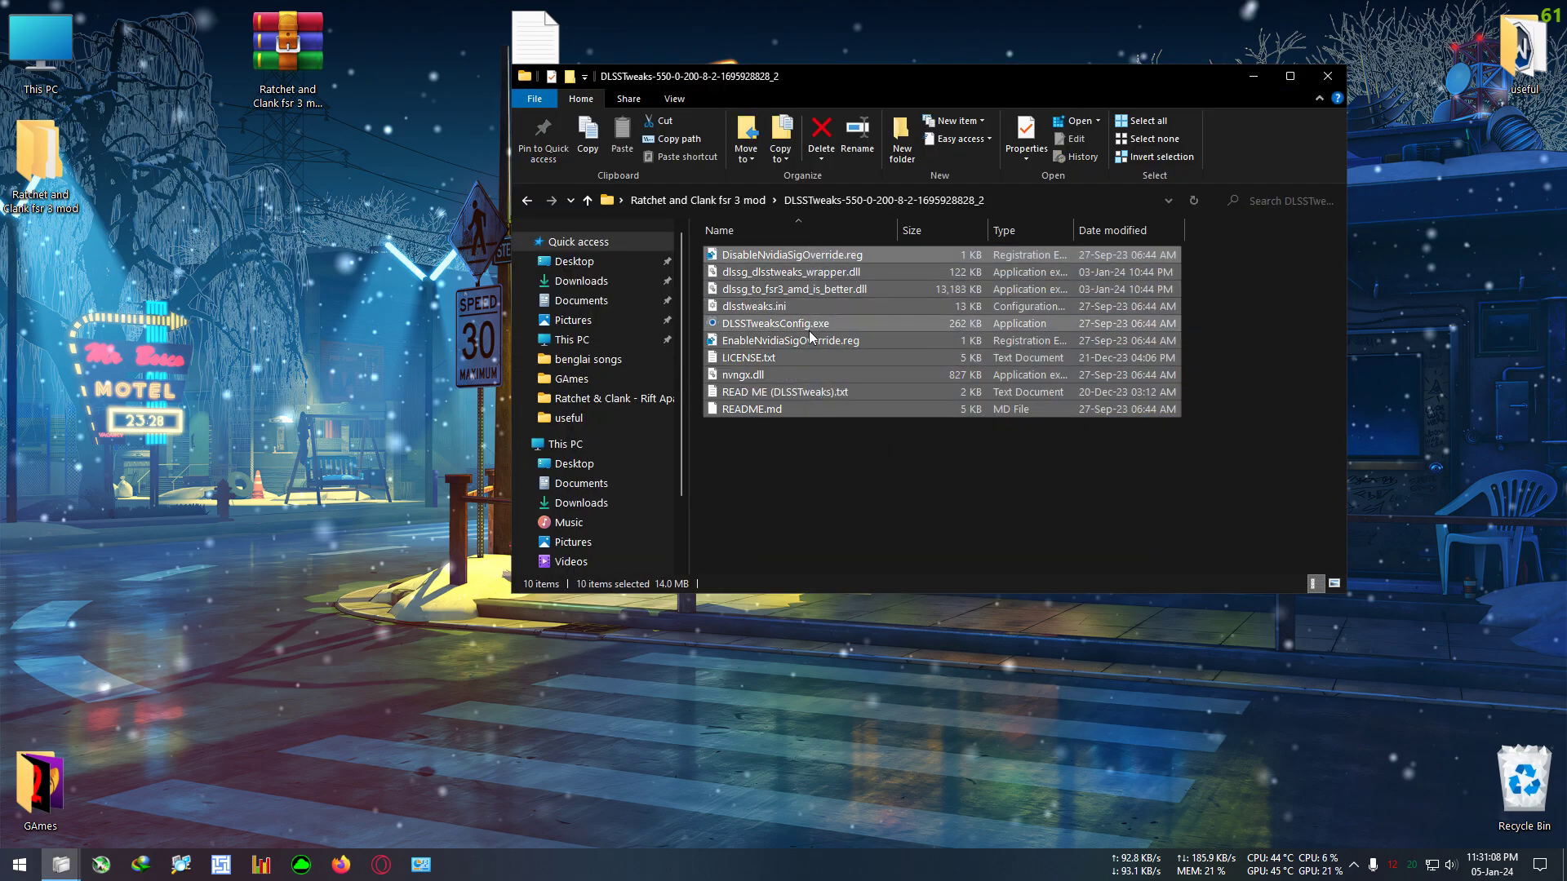
right_click(763, 320)
left_click(812, 579)
left_click(1326, 76)
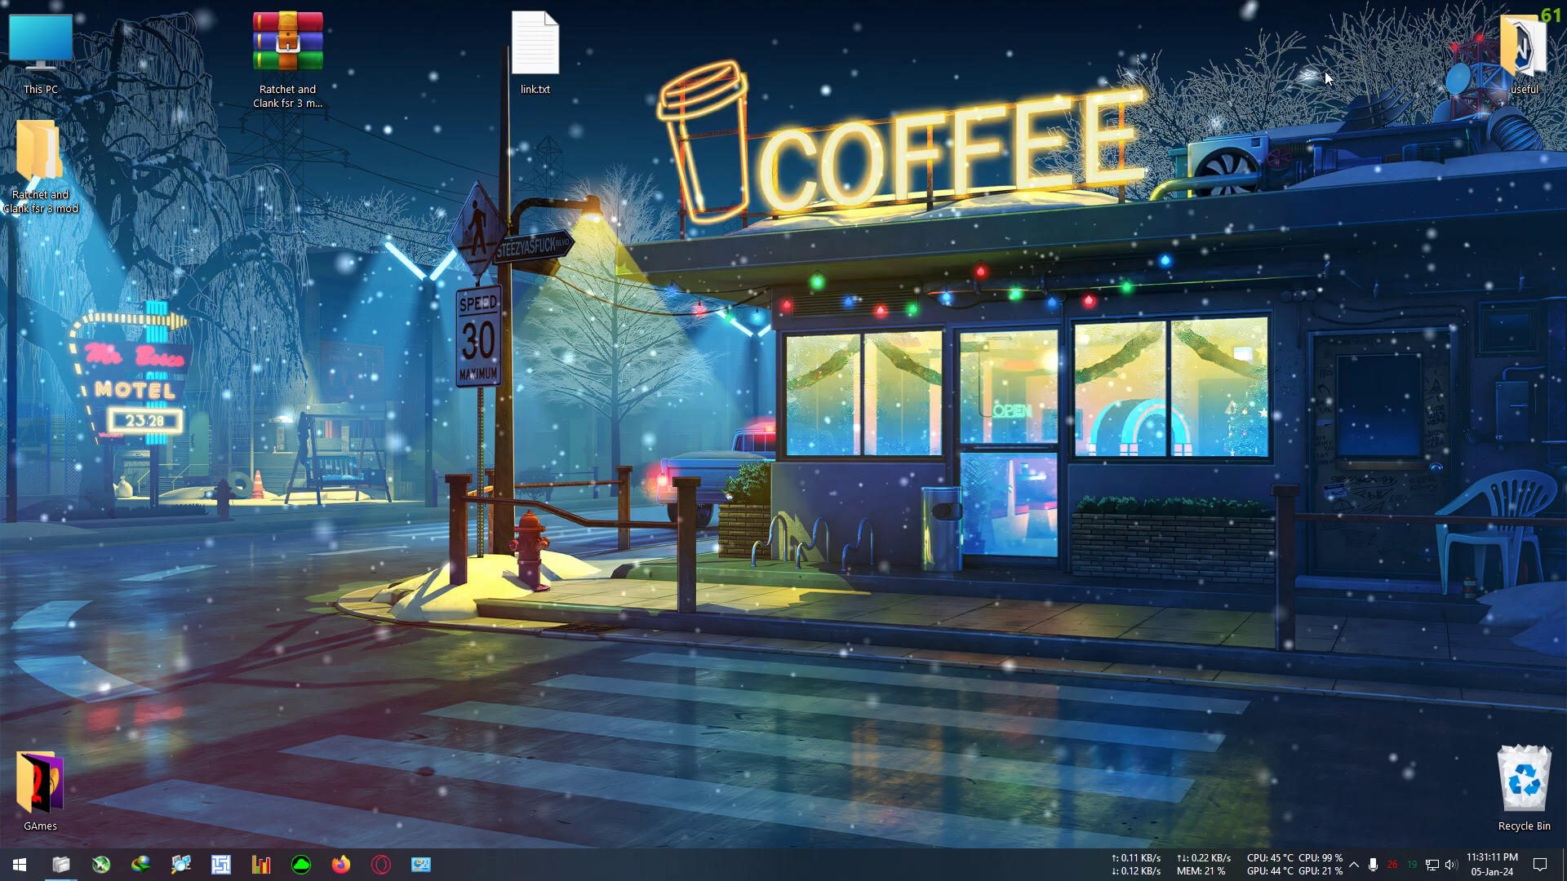
Paste the mod files into the file location of the RiftApart.exe shortcut from the GAmes folder, replacing the existing files.
double_click(40, 783)
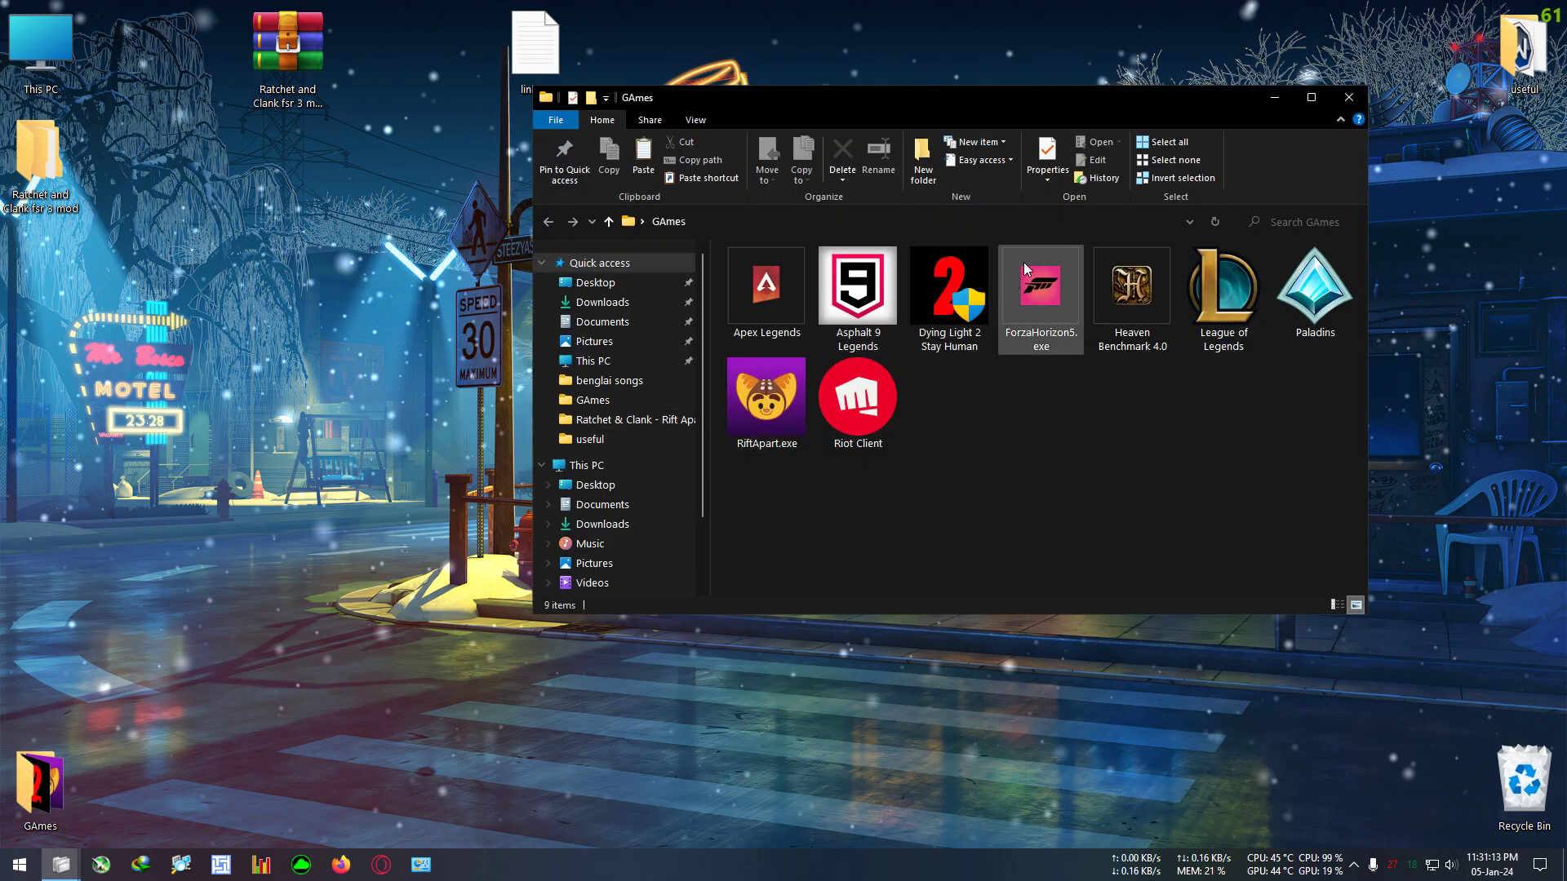
double_click(974, 96)
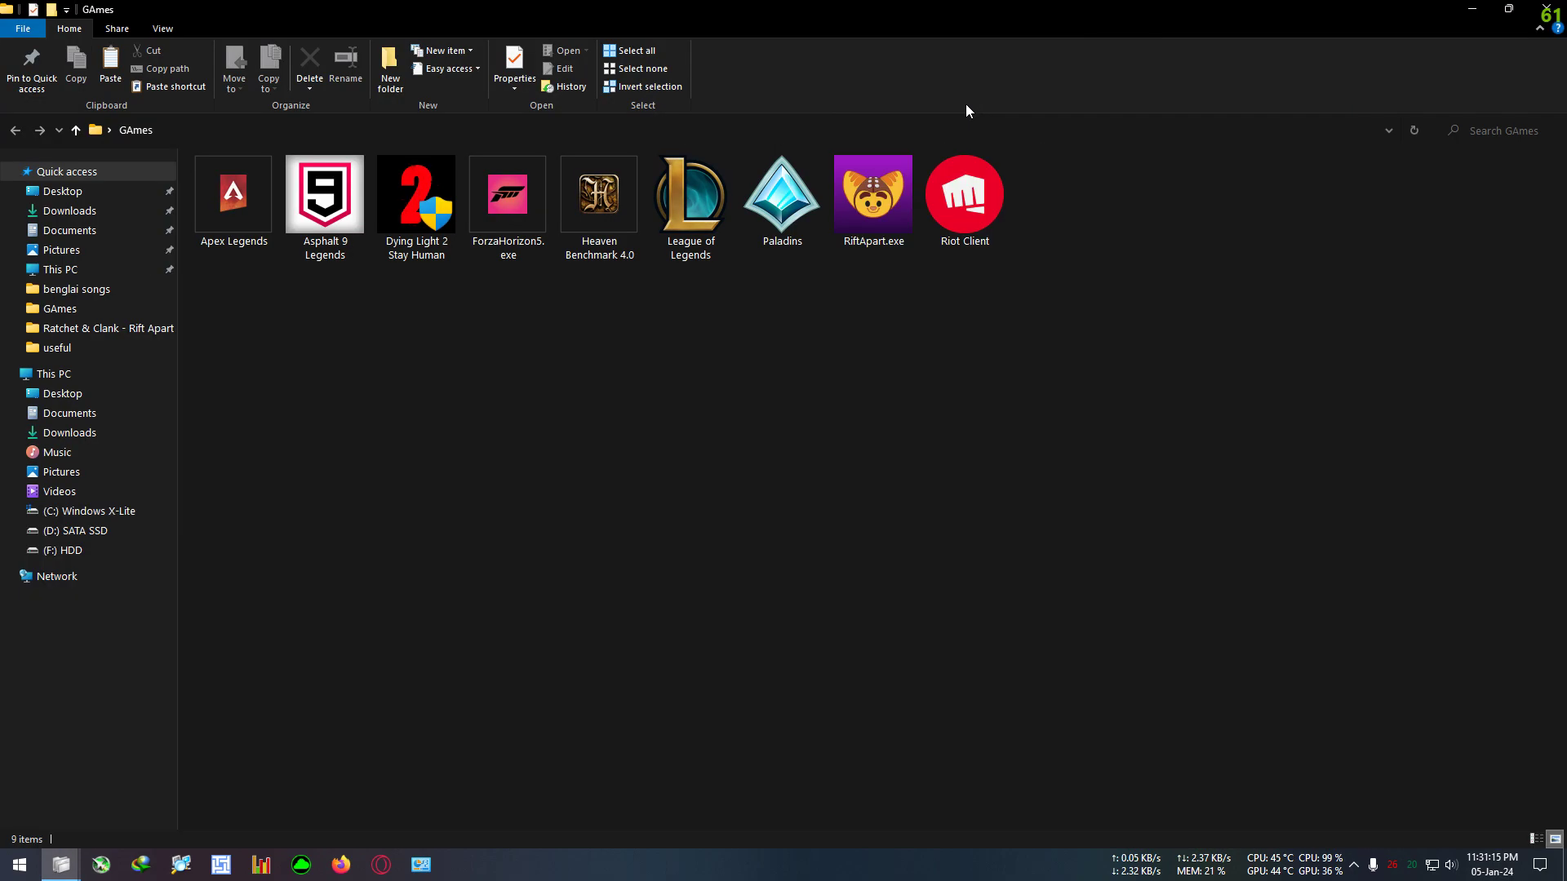
right_click(881, 199)
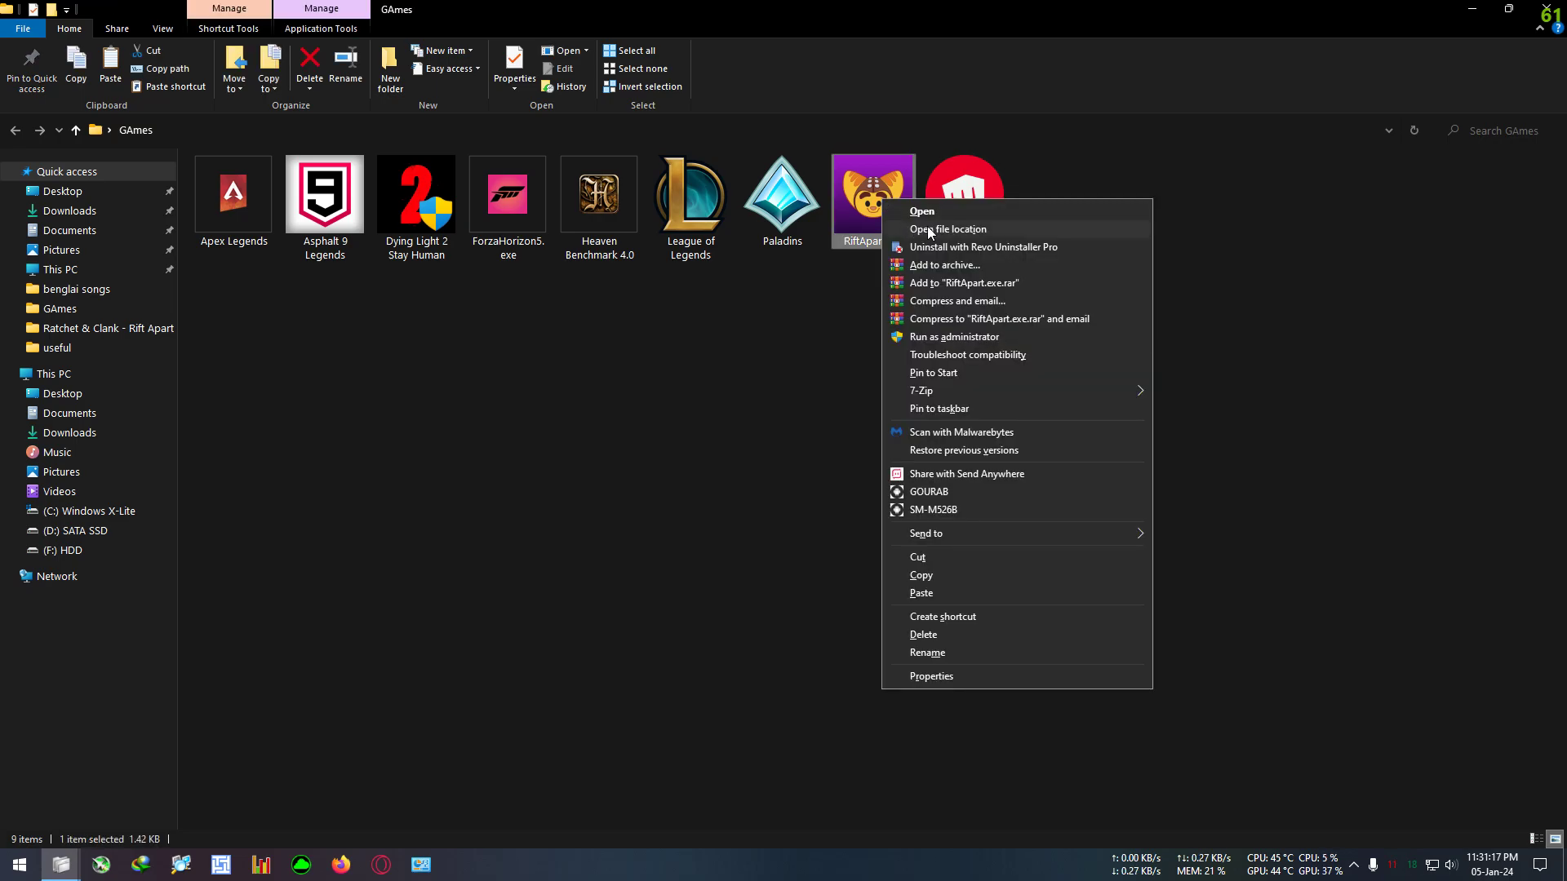
left_click(979, 231)
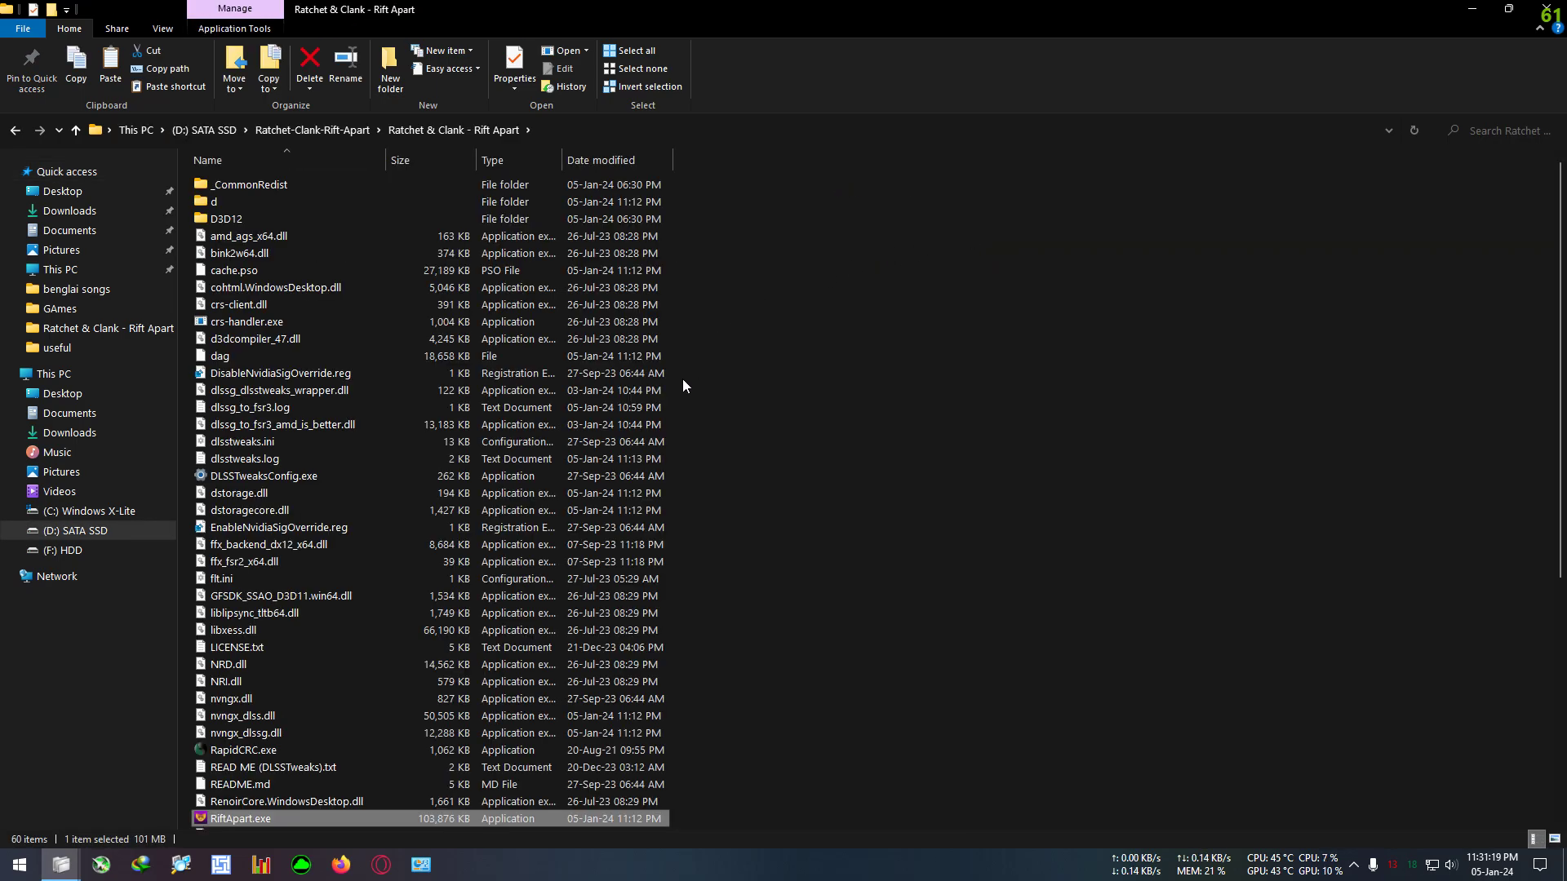
right_click(842, 326)
left_click(898, 438)
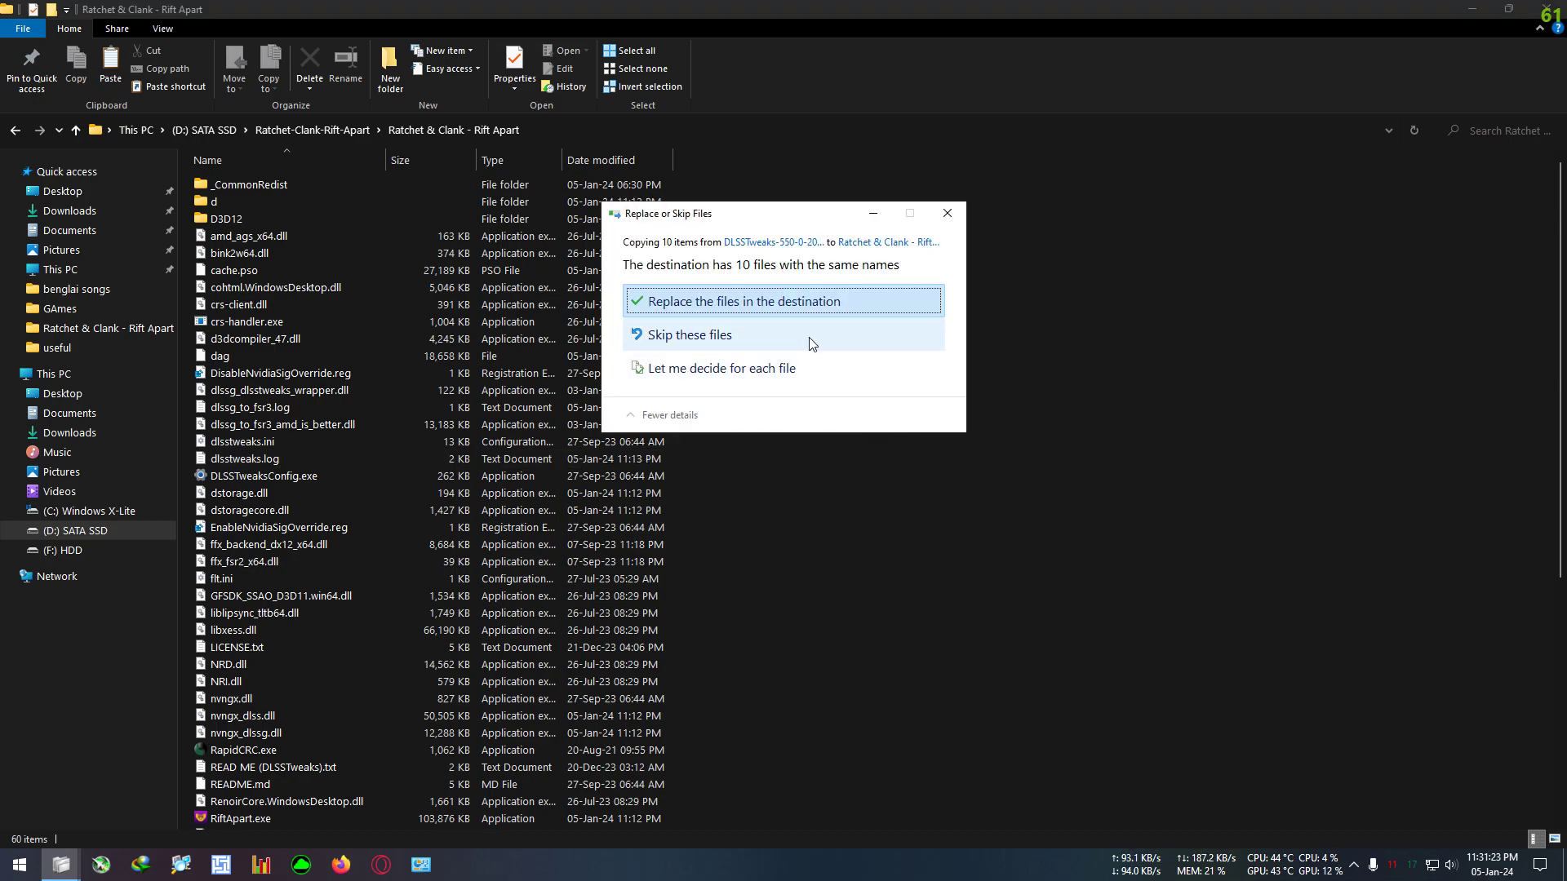
left_click(727, 304)
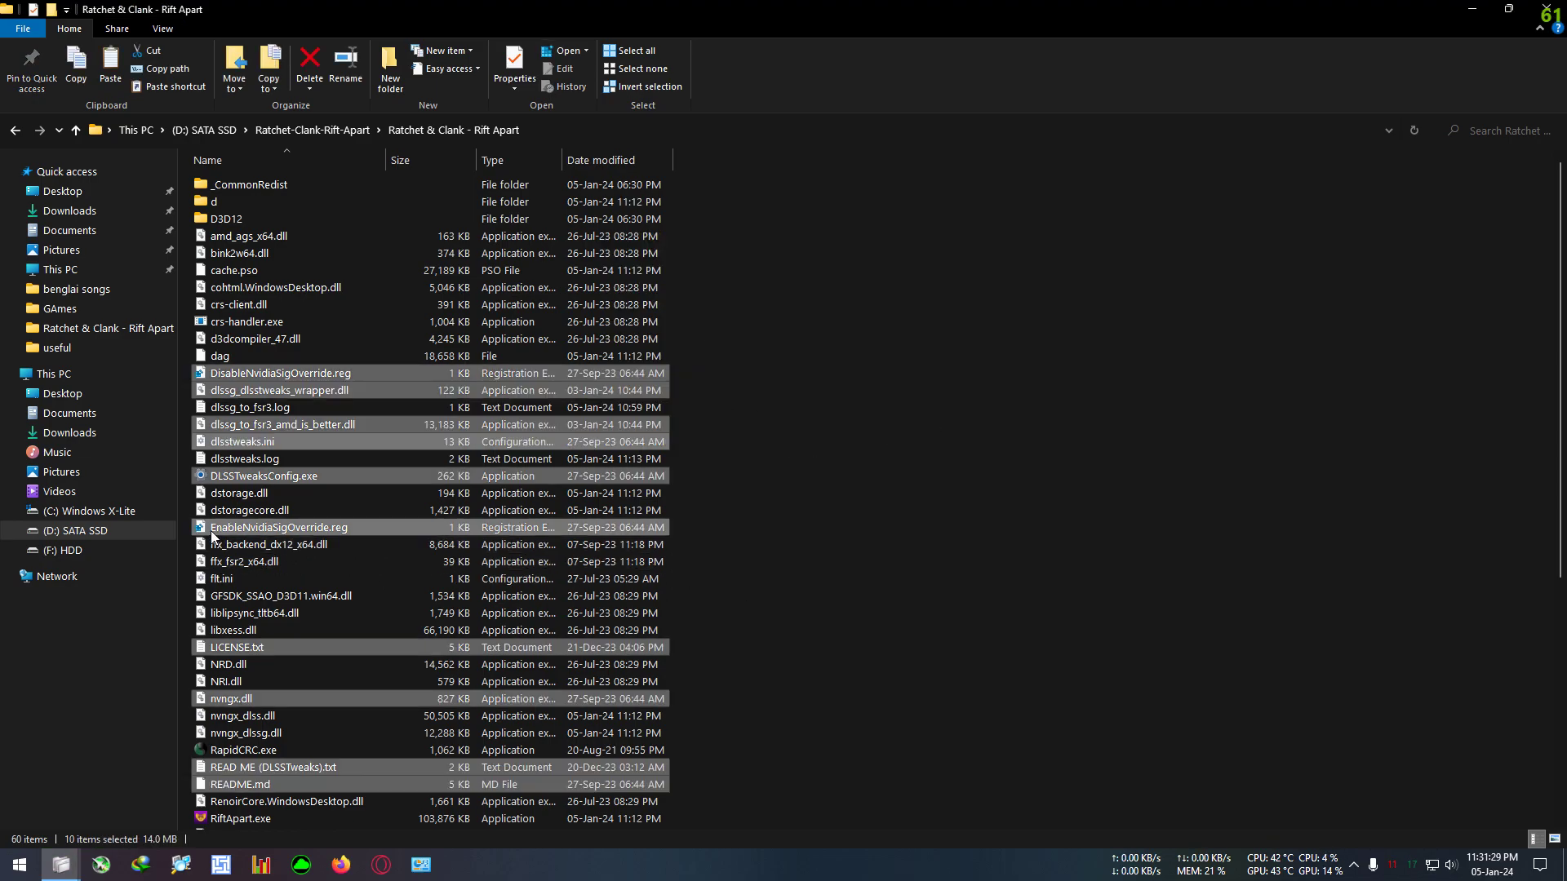
Add EnableNvidiaSigOverride.reg from the game folder to the registry and accept the prompts.
left_click(266, 529)
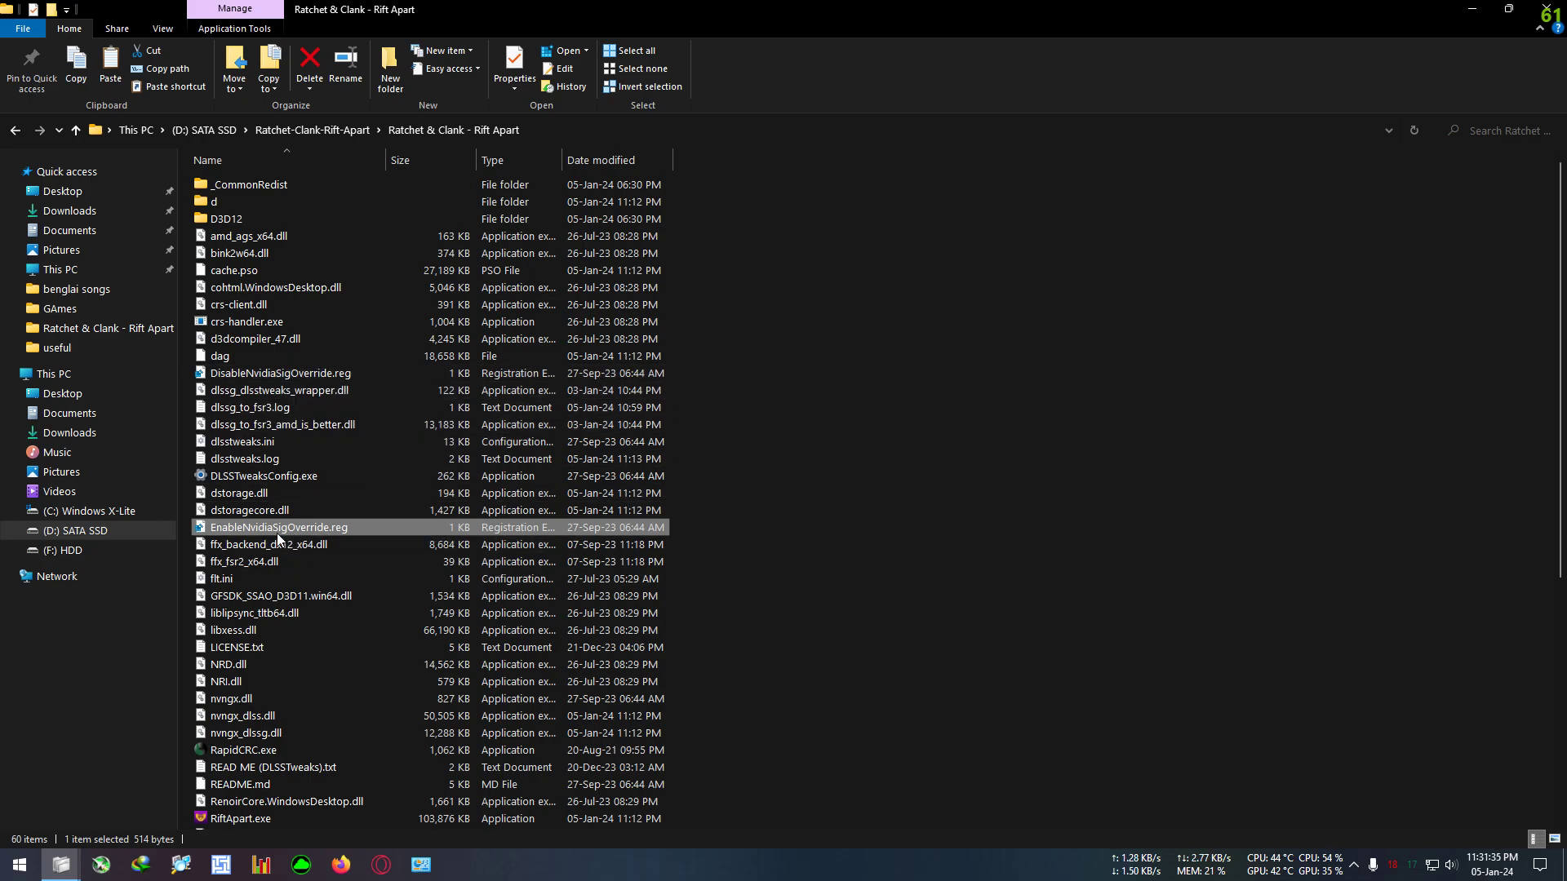
double_click(315, 527)
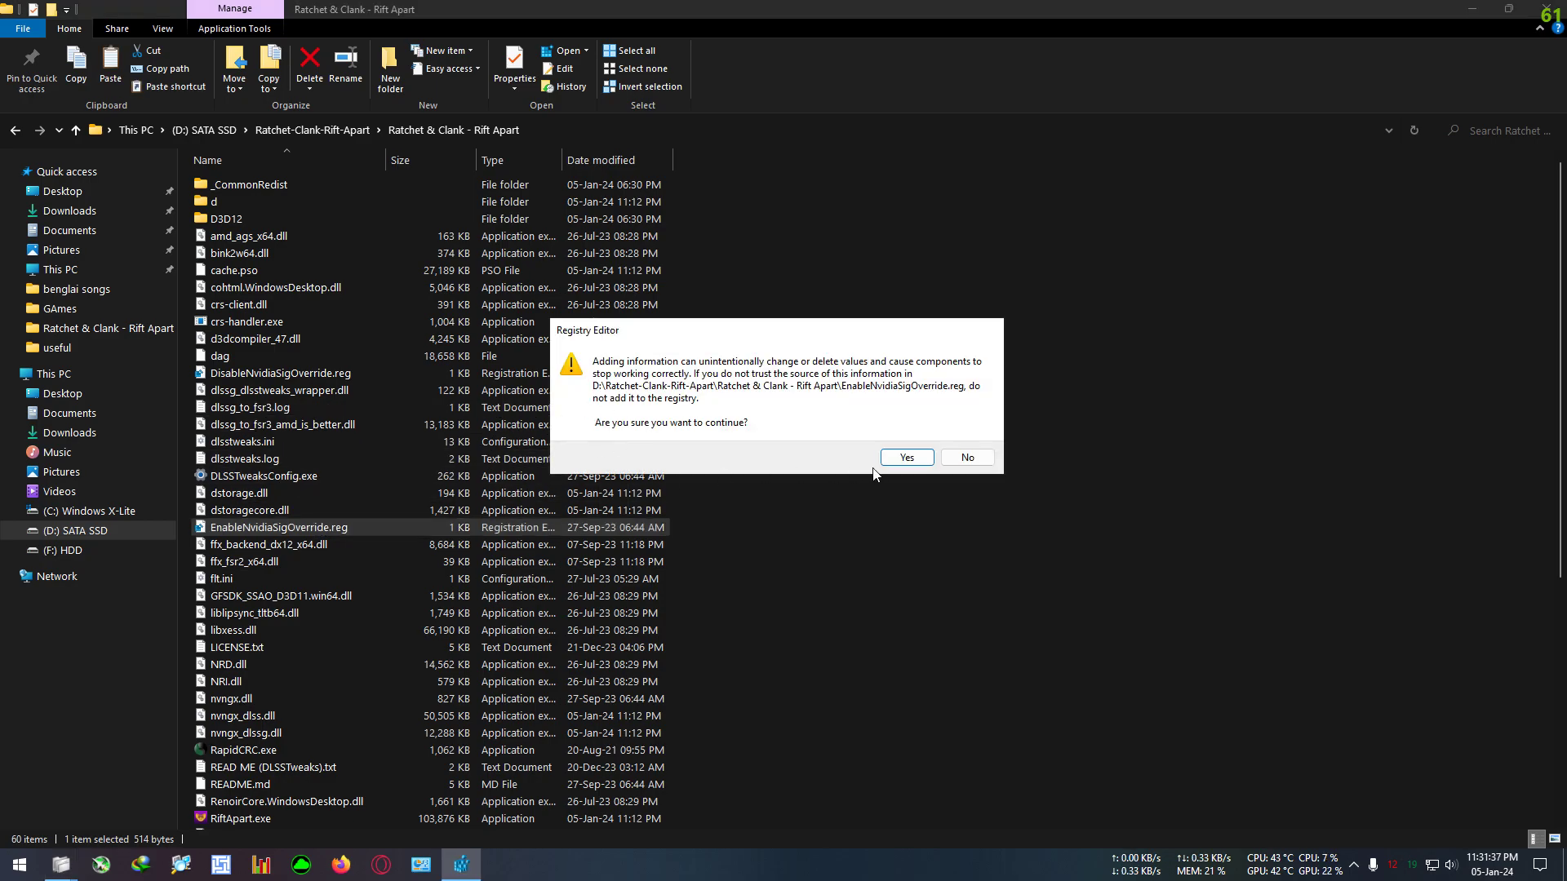
left_click(904, 459)
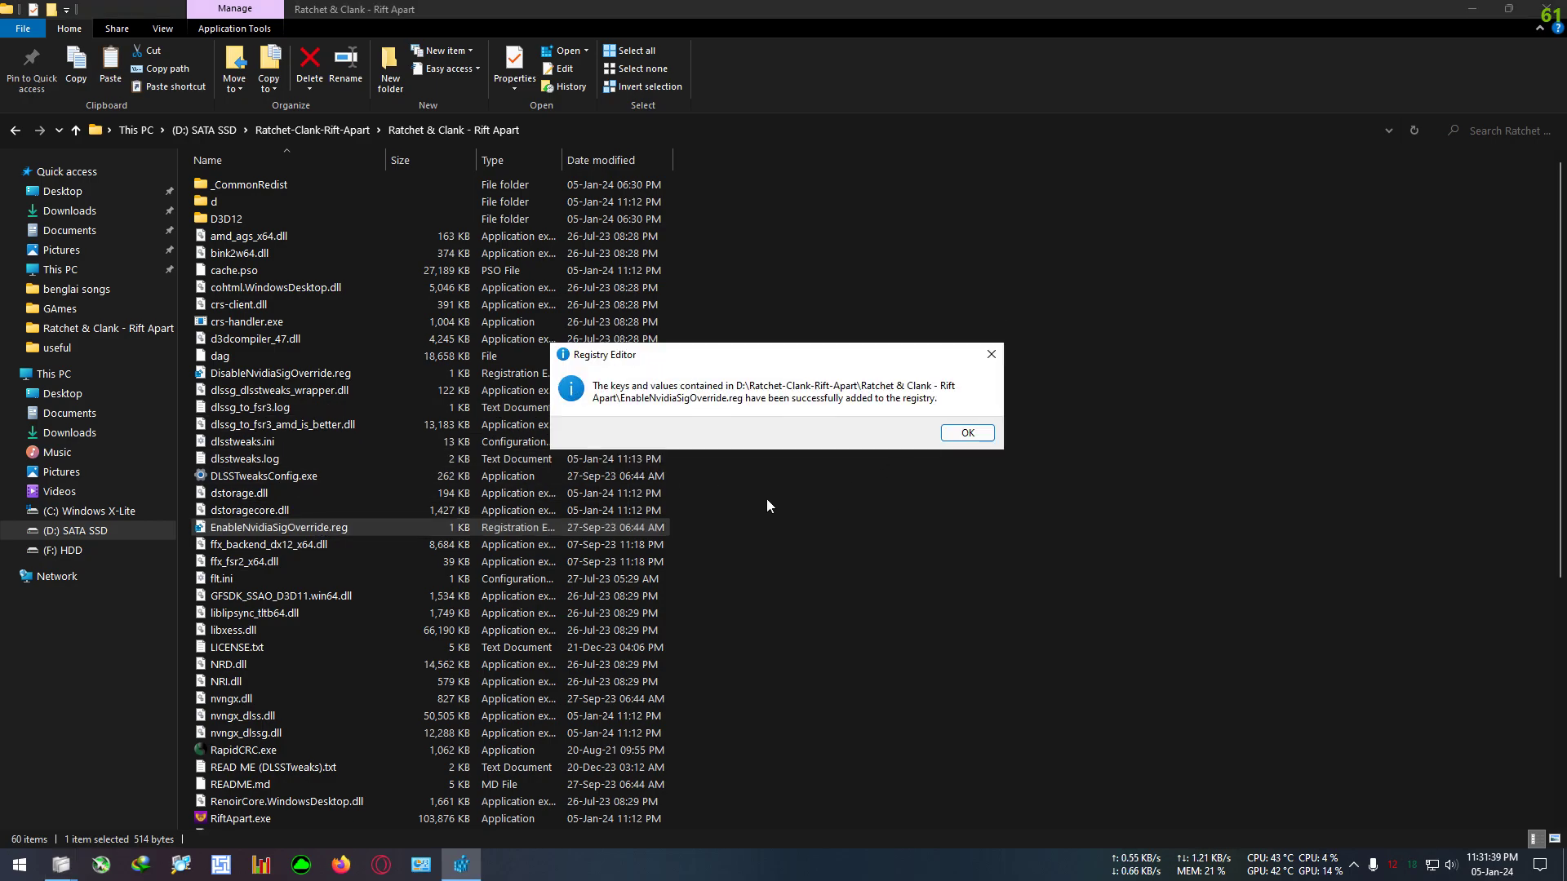
left_click(956, 439)
Open dlsstweaks.ini from the game folder in Notepad and maximize its window.
left_click(238, 441)
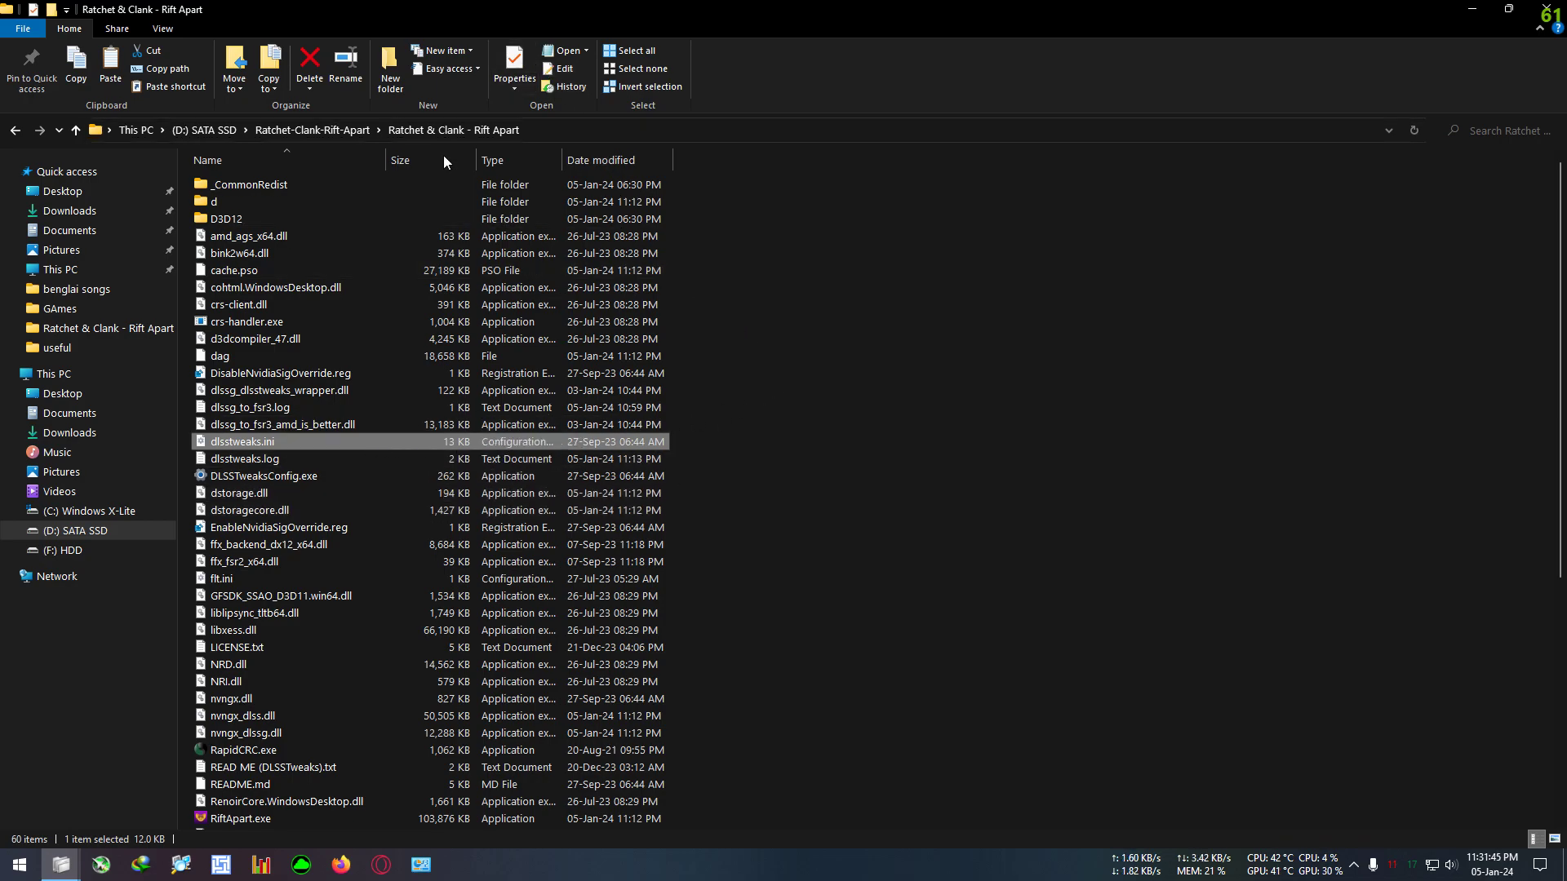
right_click(240, 447)
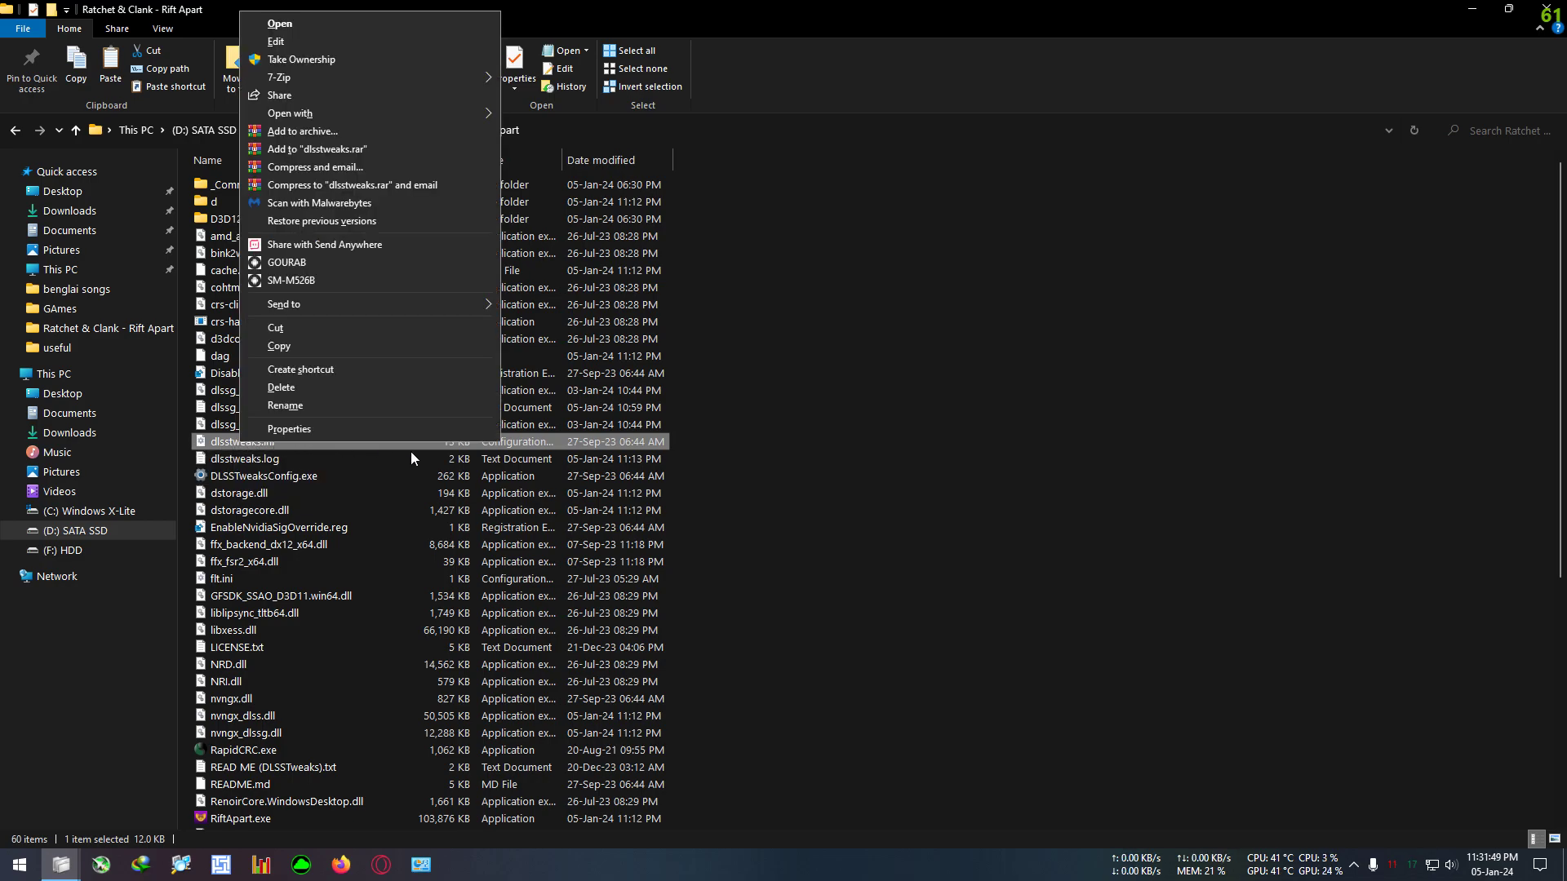
mouse_move(360, 115)
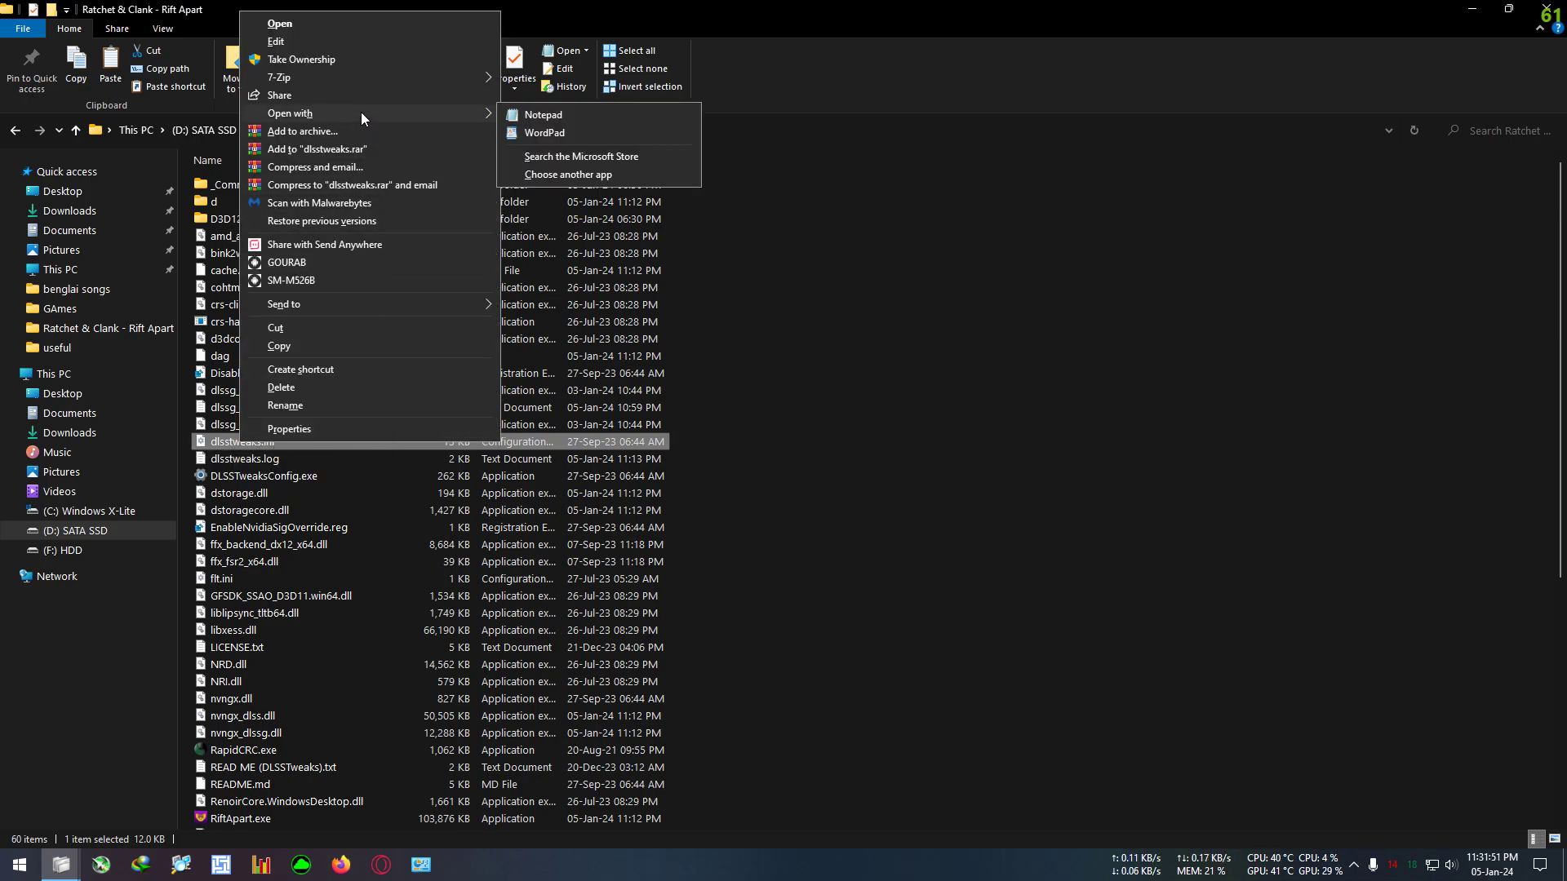
left_click(555, 117)
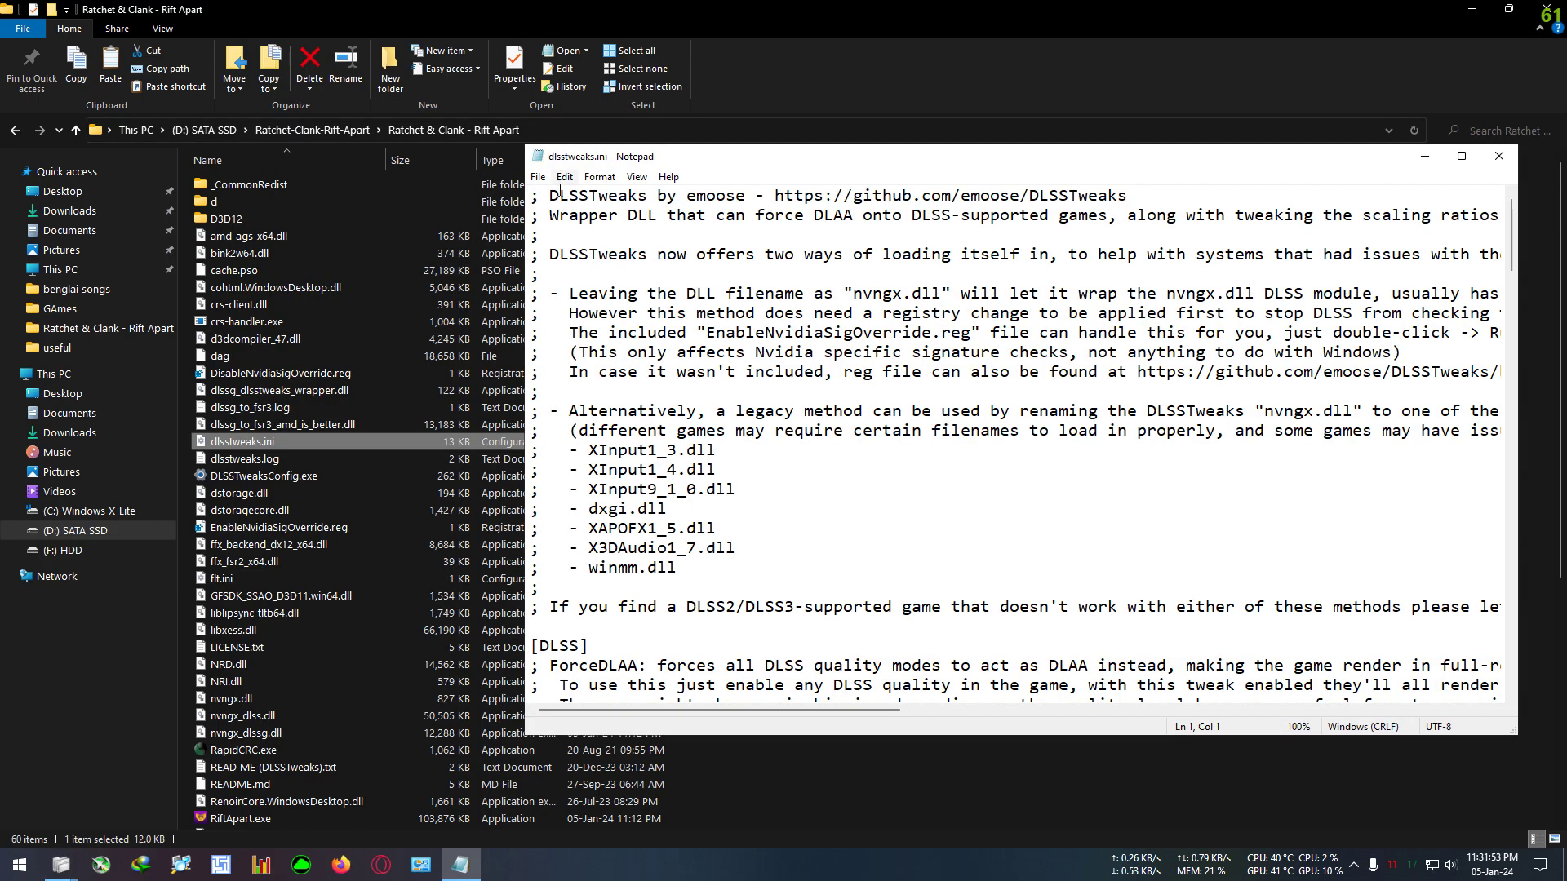
left_click_drag(855, 168, 694, 0)
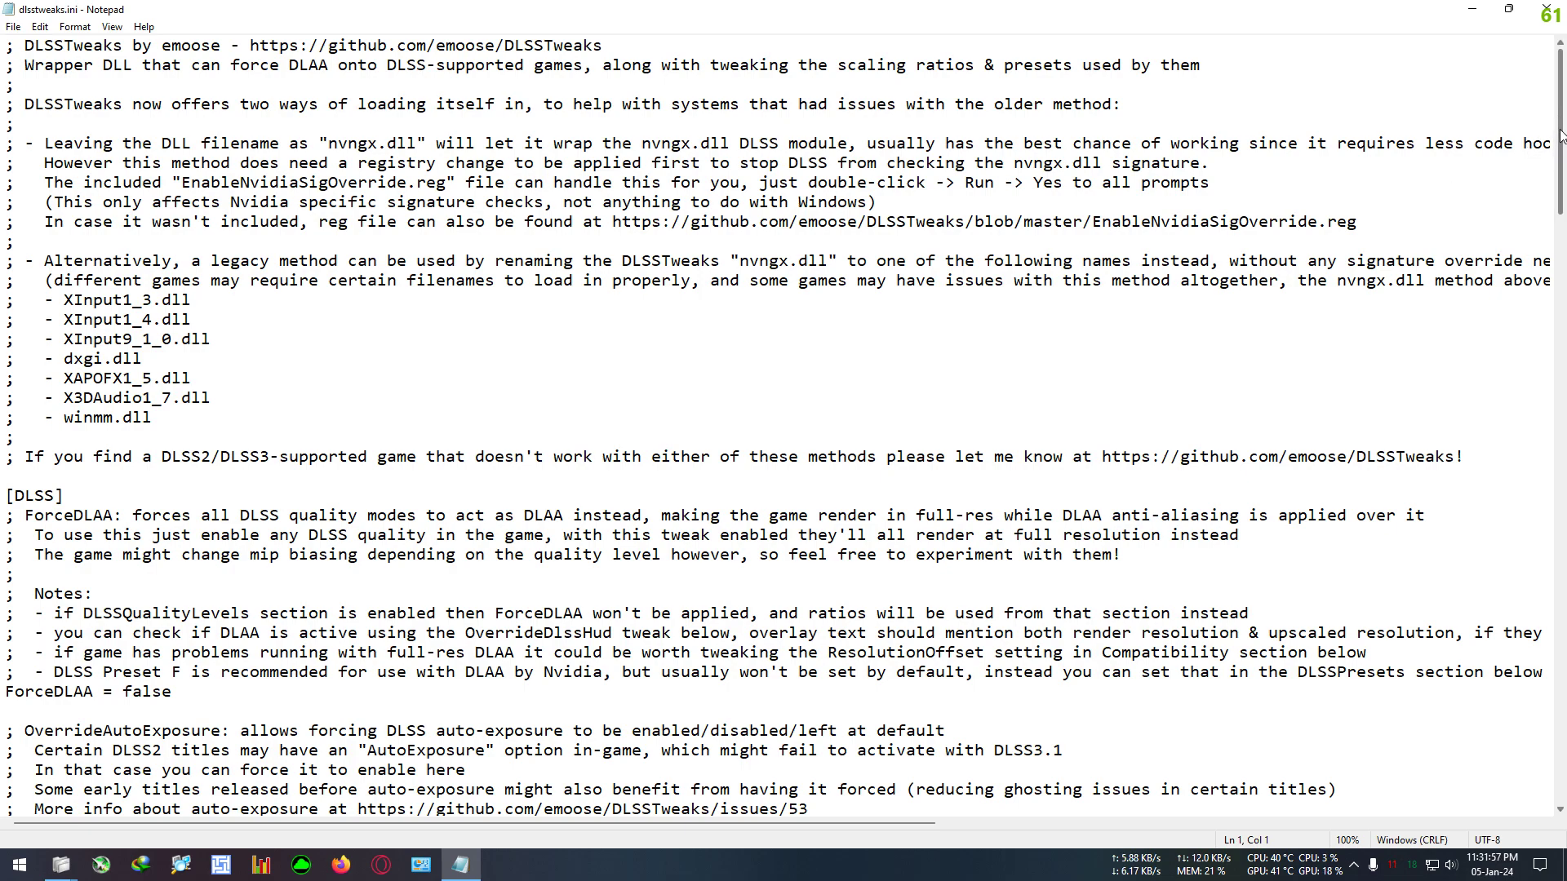
Uncomment the nvngx_dlssg line under DLLPathOverrides in dlsstweaks.ini and delete its sample path.
left_click_drag(1560, 139, 1559, 426)
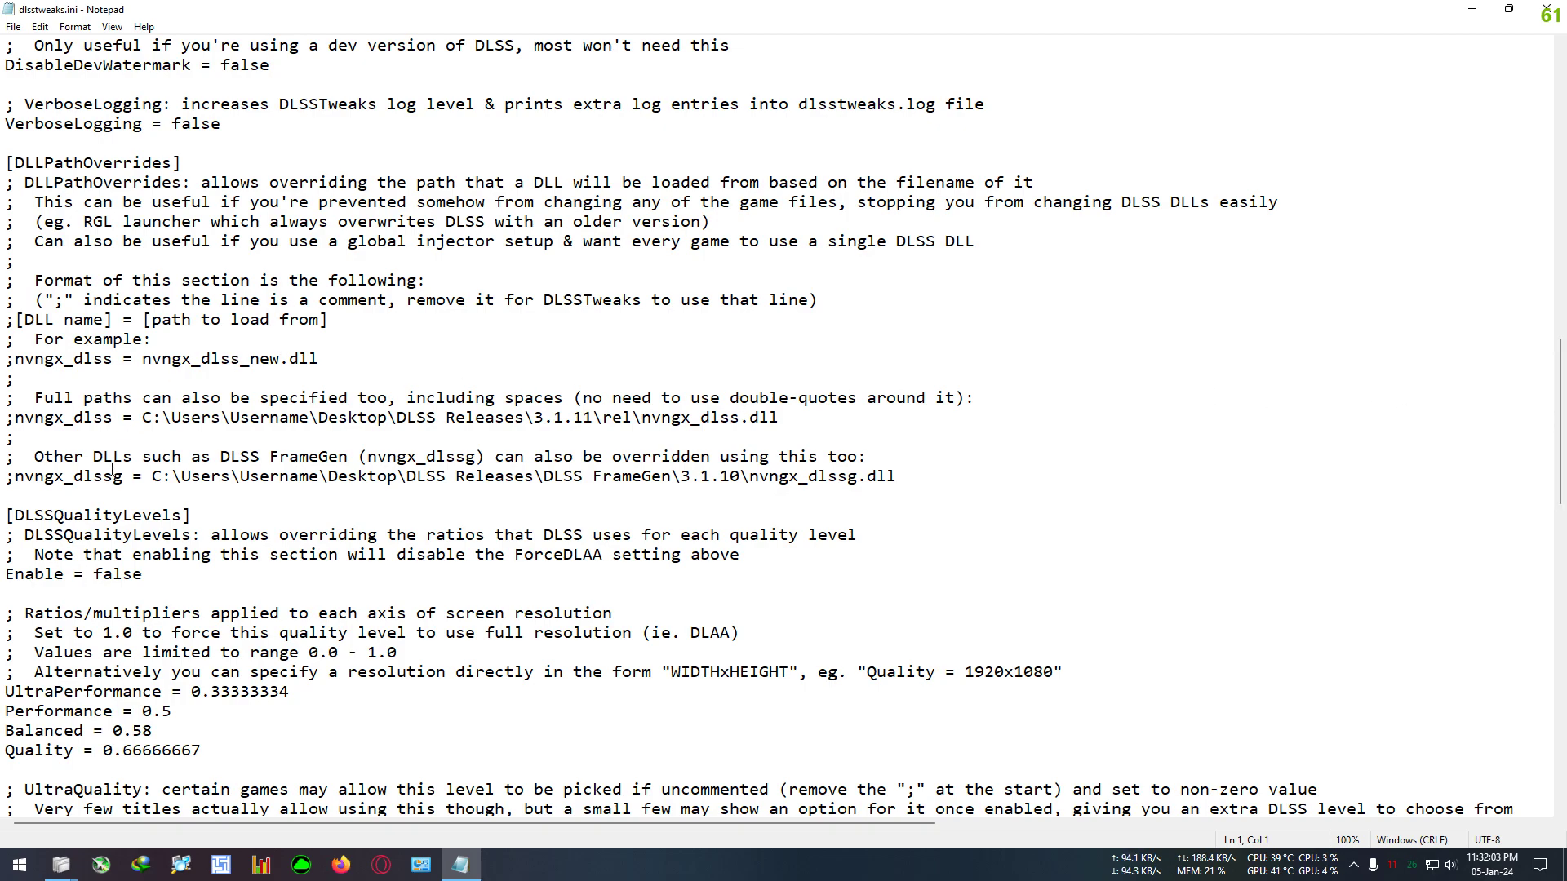
left_click_drag(37, 456, 181, 459)
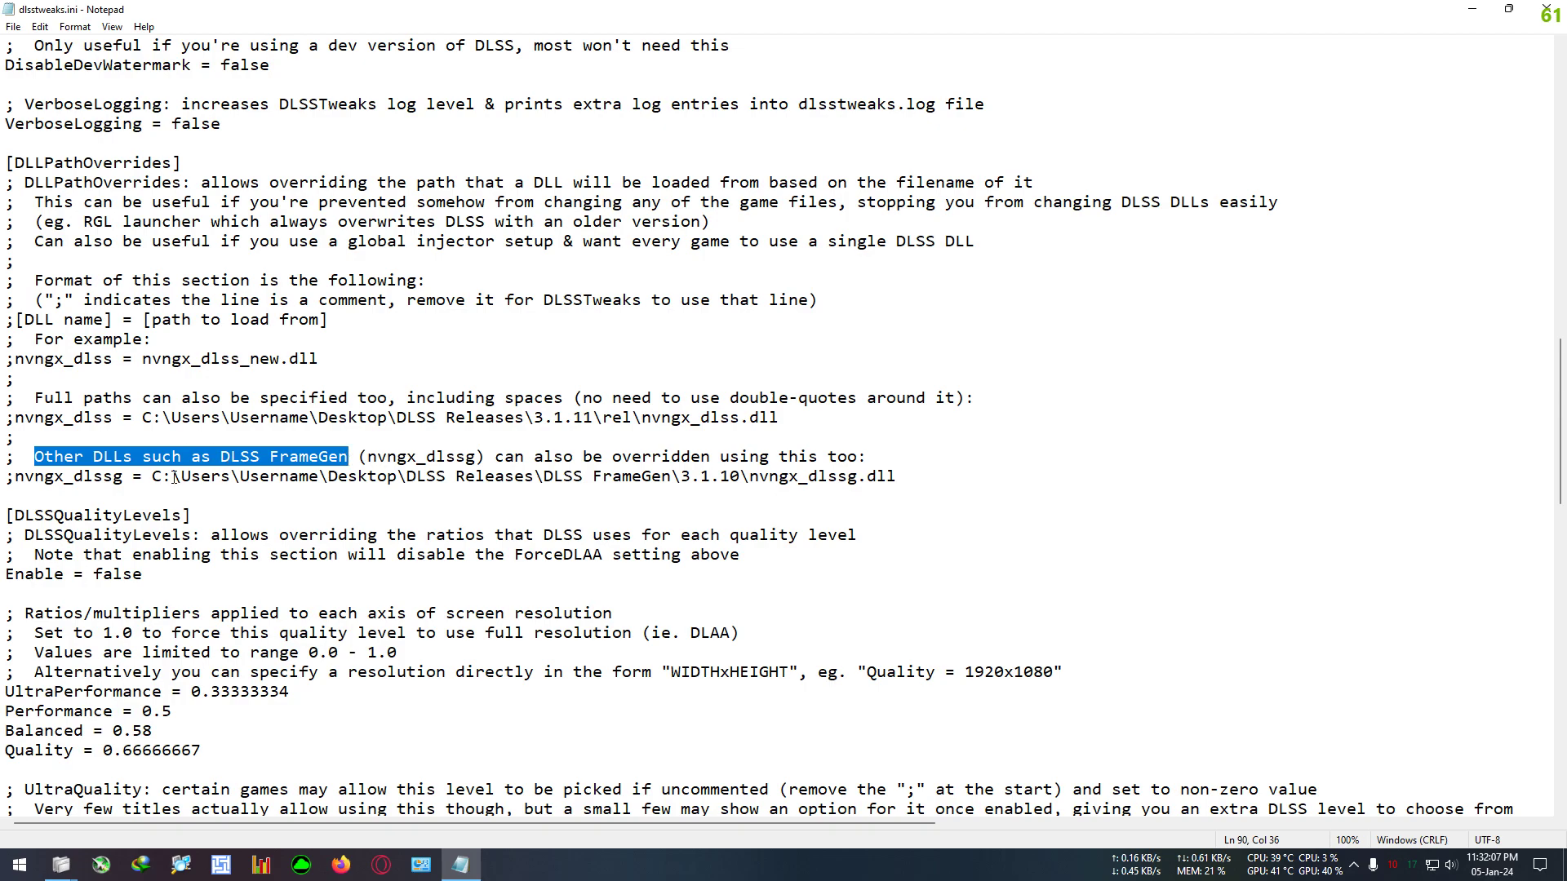
left_click(19, 477)
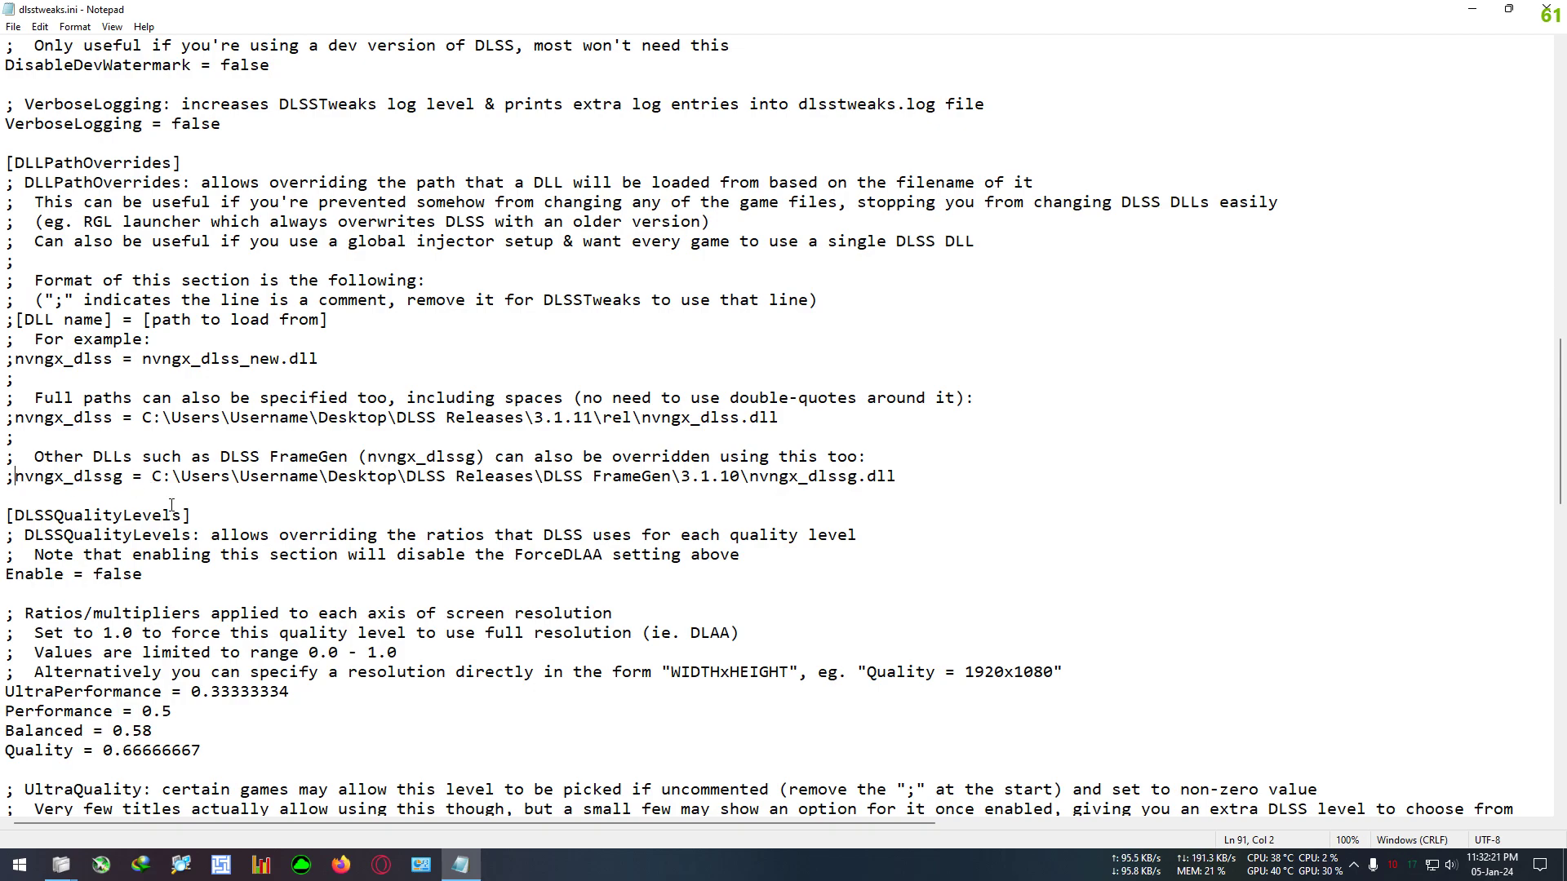
key("BackSpace")
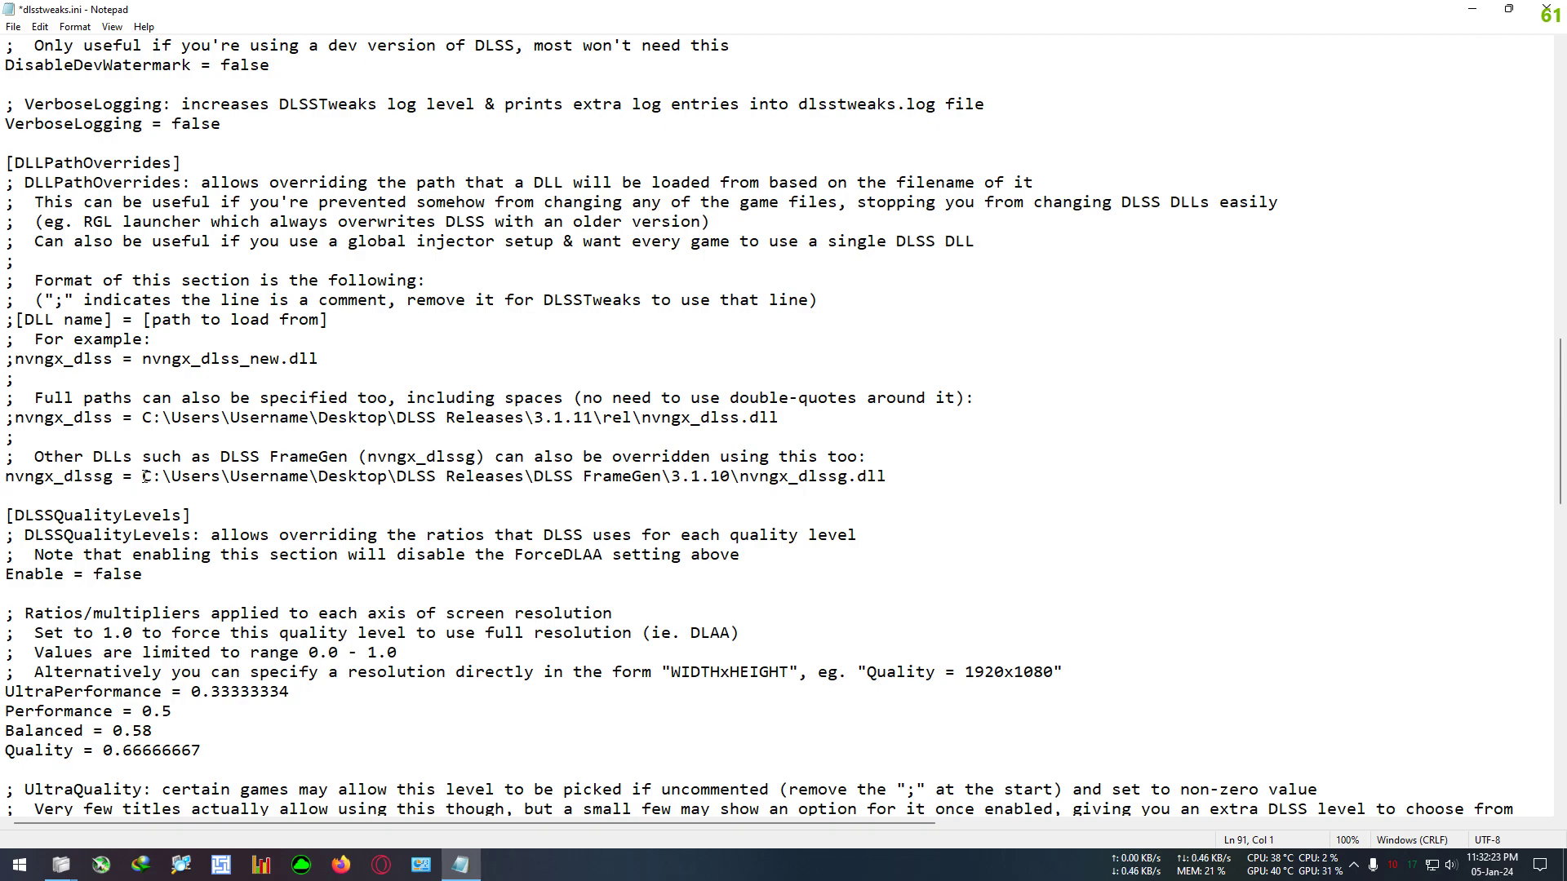
left_click_drag(145, 476, 887, 482)
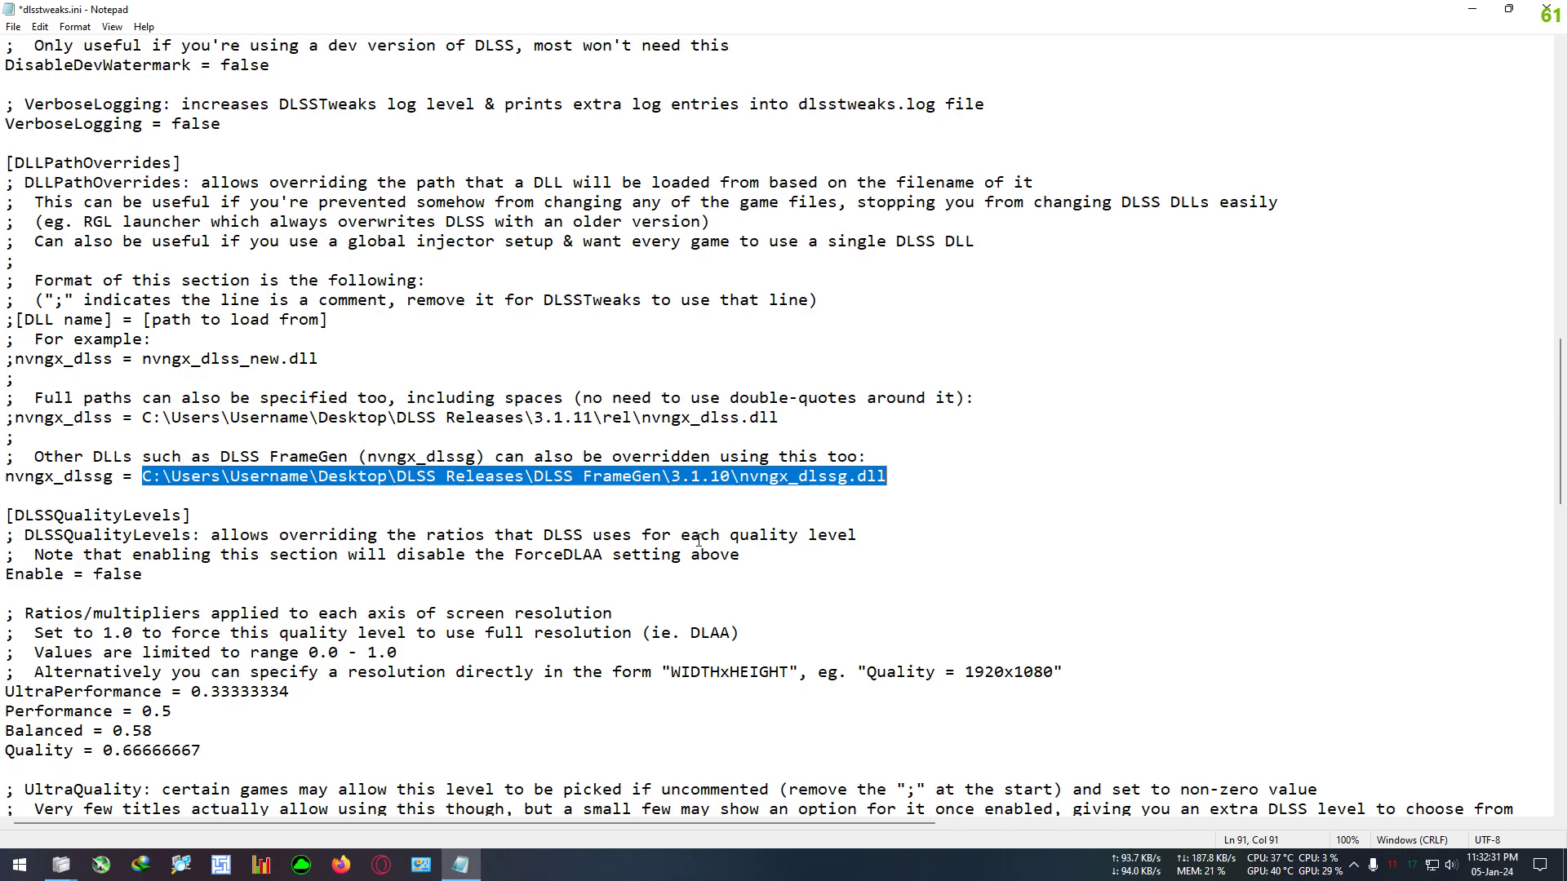
key("Delete")
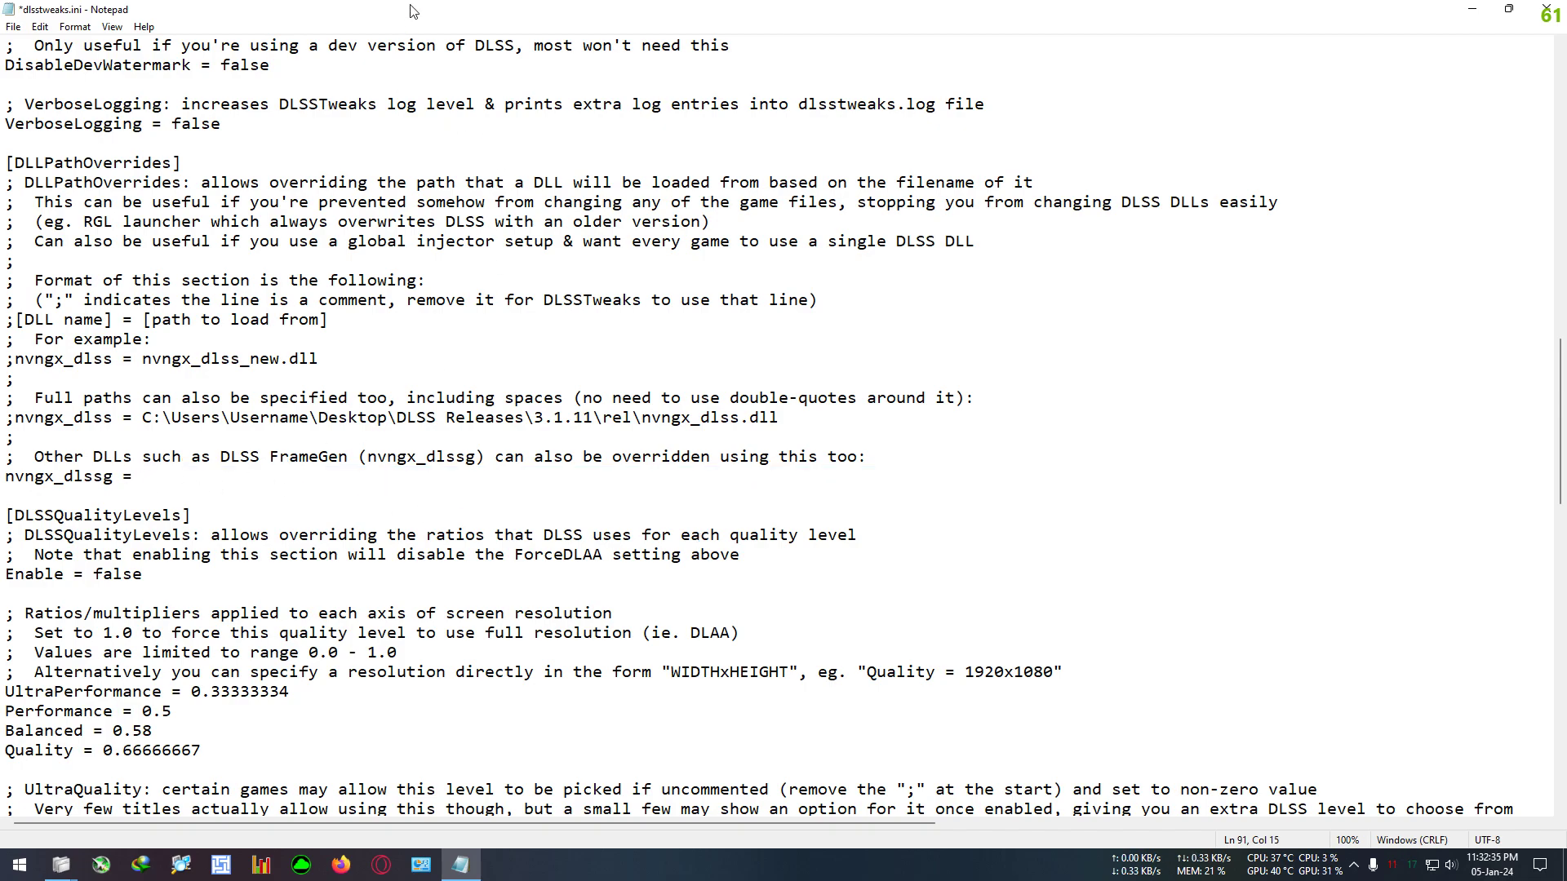
Return to the game's install folder in File Explorer and copy its full path.
left_click_drag(410, 11, 1098, 217)
left_click(722, 274)
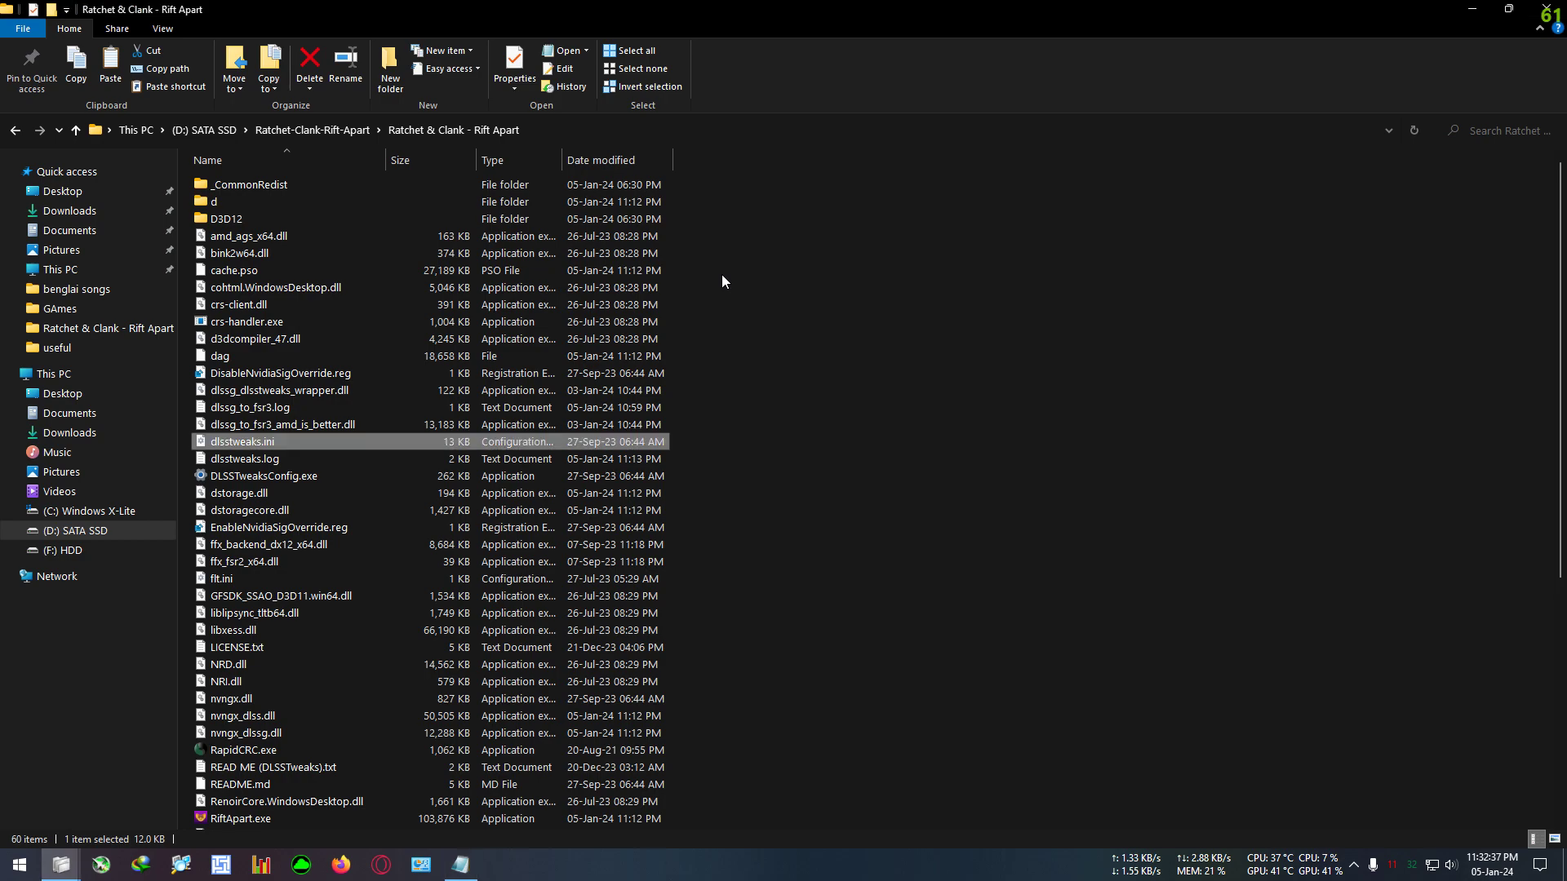
left_click(584, 129)
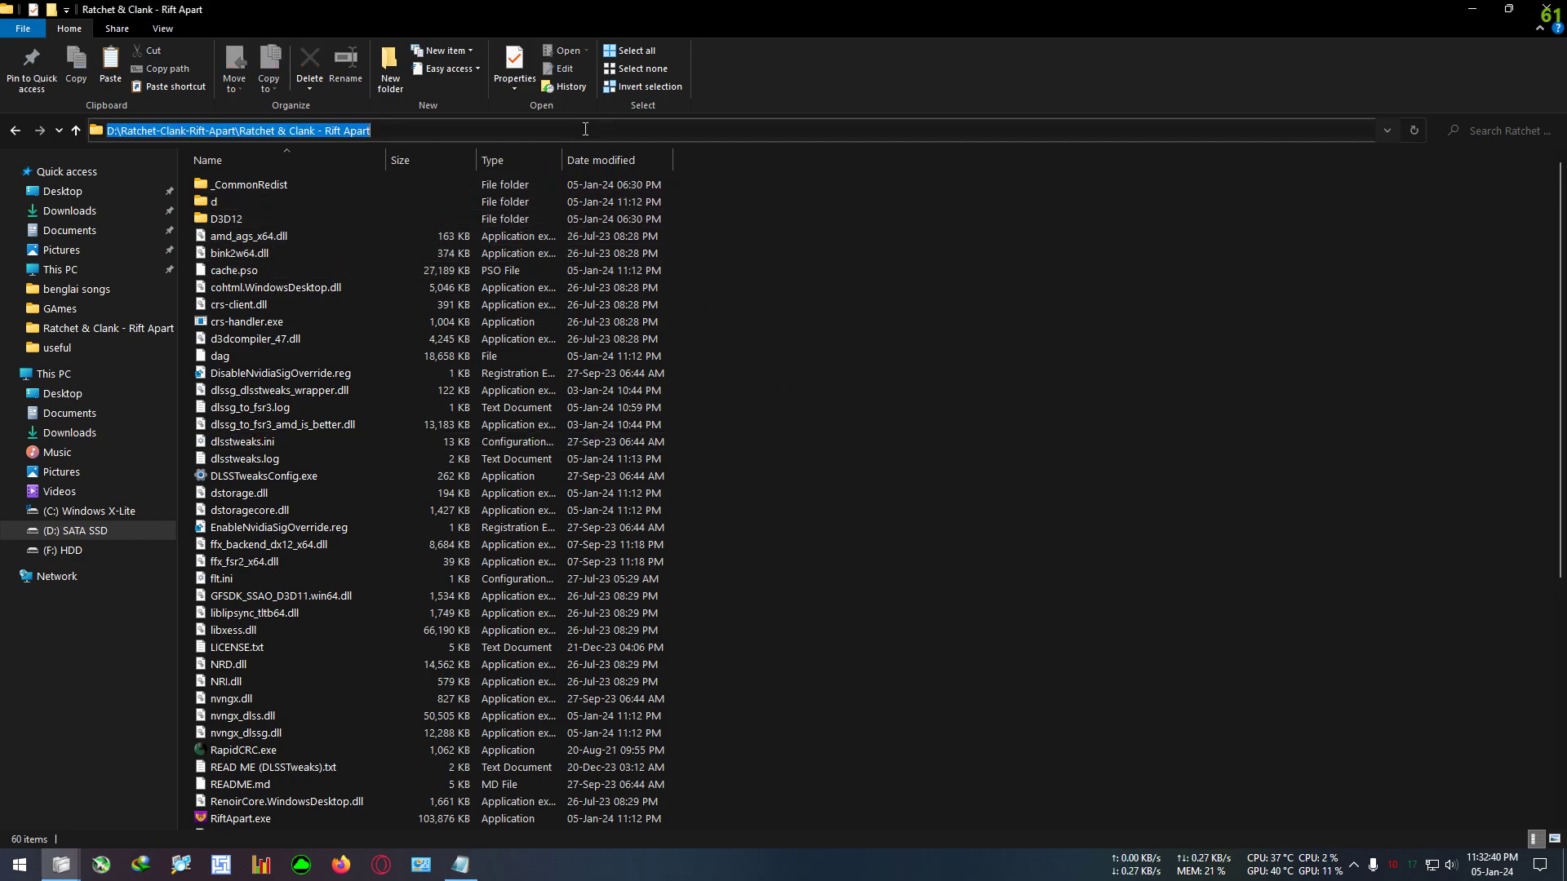
right_click(324, 132)
left_click(384, 190)
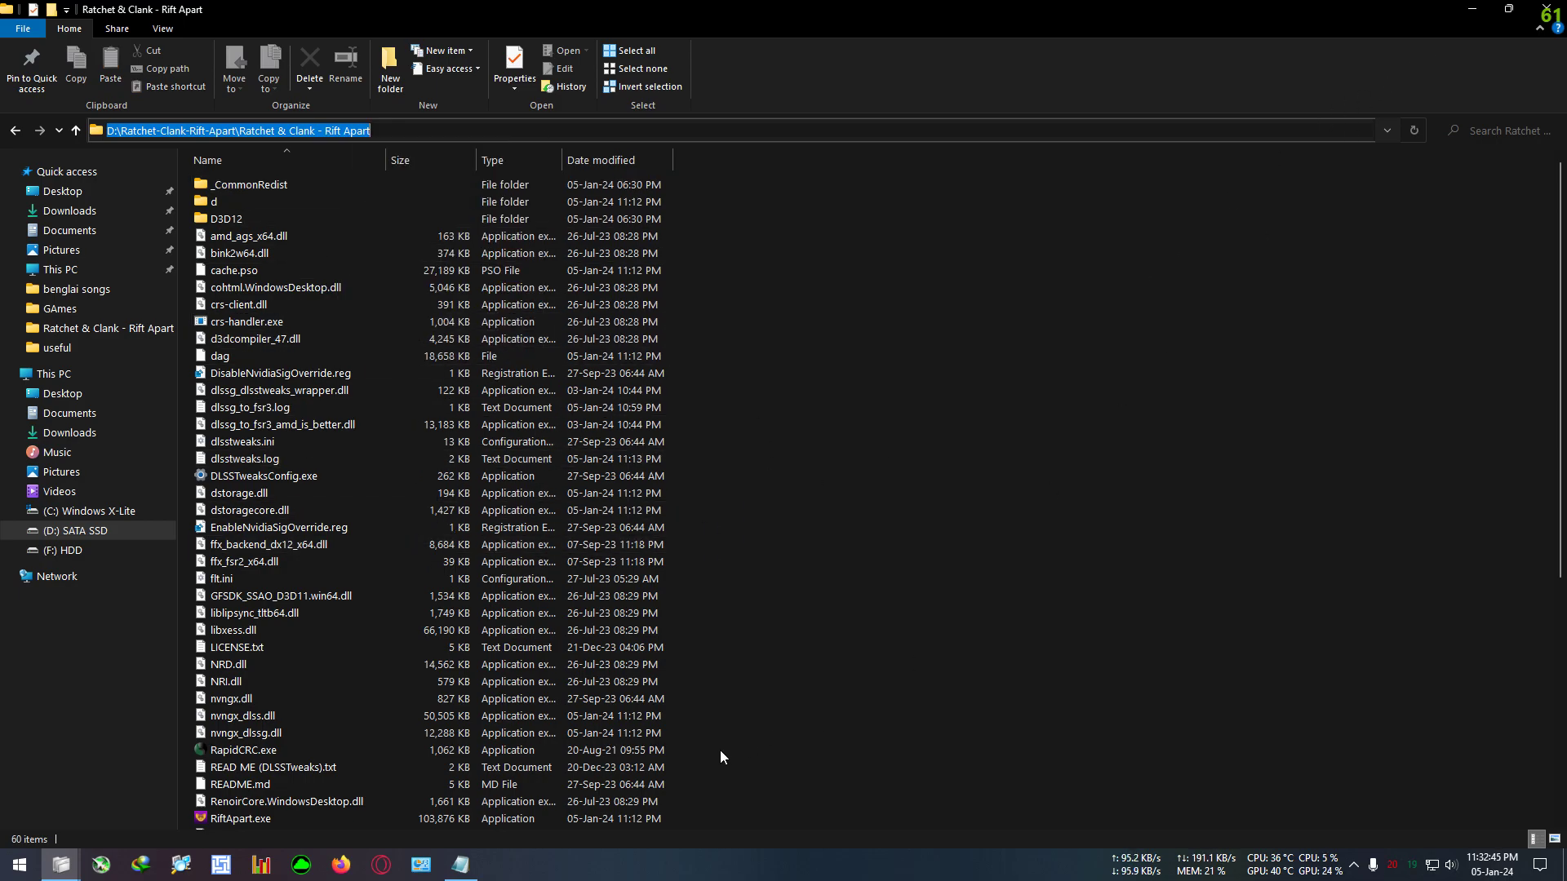
Enter the folder path D:\Ratchet-Clank-Rift-Apart\Ratchet & Clank - Rift Apart\ as the nvngx_dlssg value in dlsstweaks.ini.
left_click(460, 865)
left_click_drag(1007, 66, 690, 1)
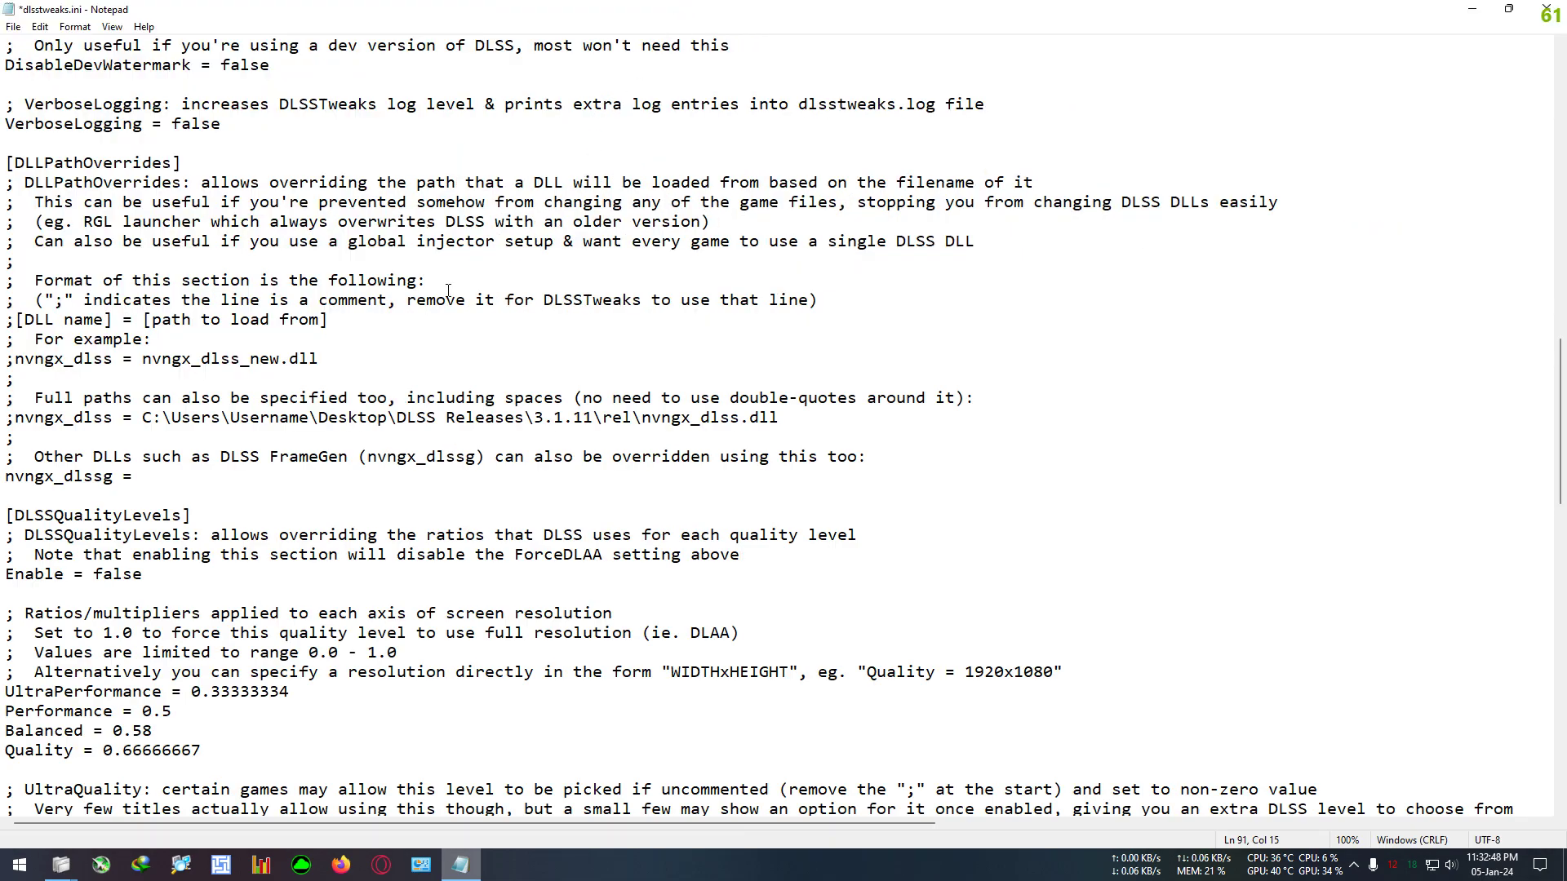
right_click(149, 477)
left_click(191, 548)
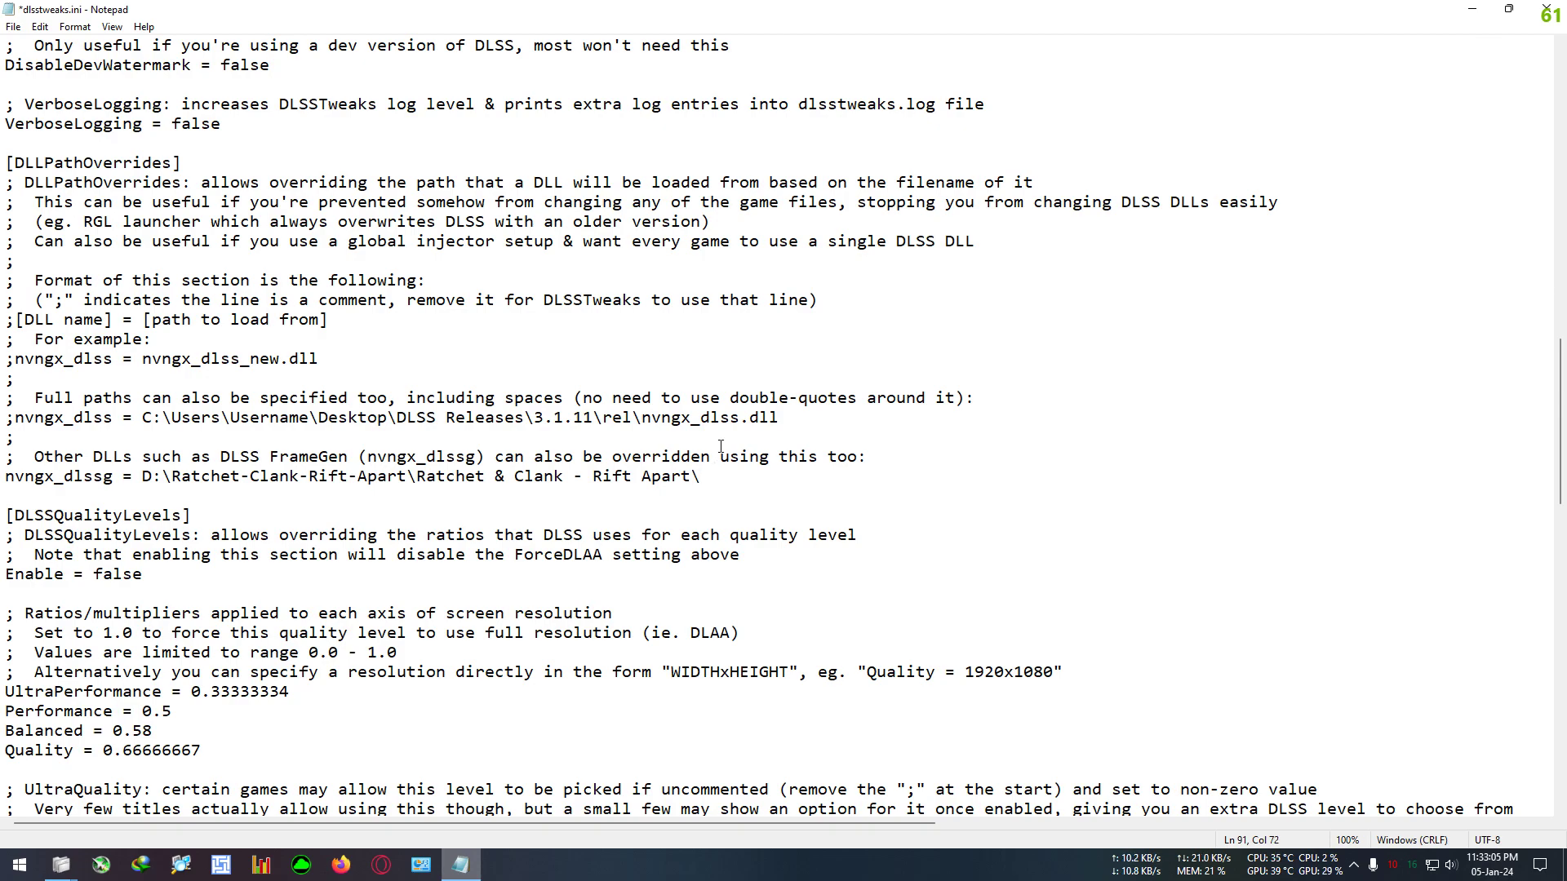
In File Explorer, copy the full file name of dlssg_dlsstweaks_wrapper.dll from the game folder, leaving the file's name unchanged.
left_click_drag(504, 23, 1359, 201)
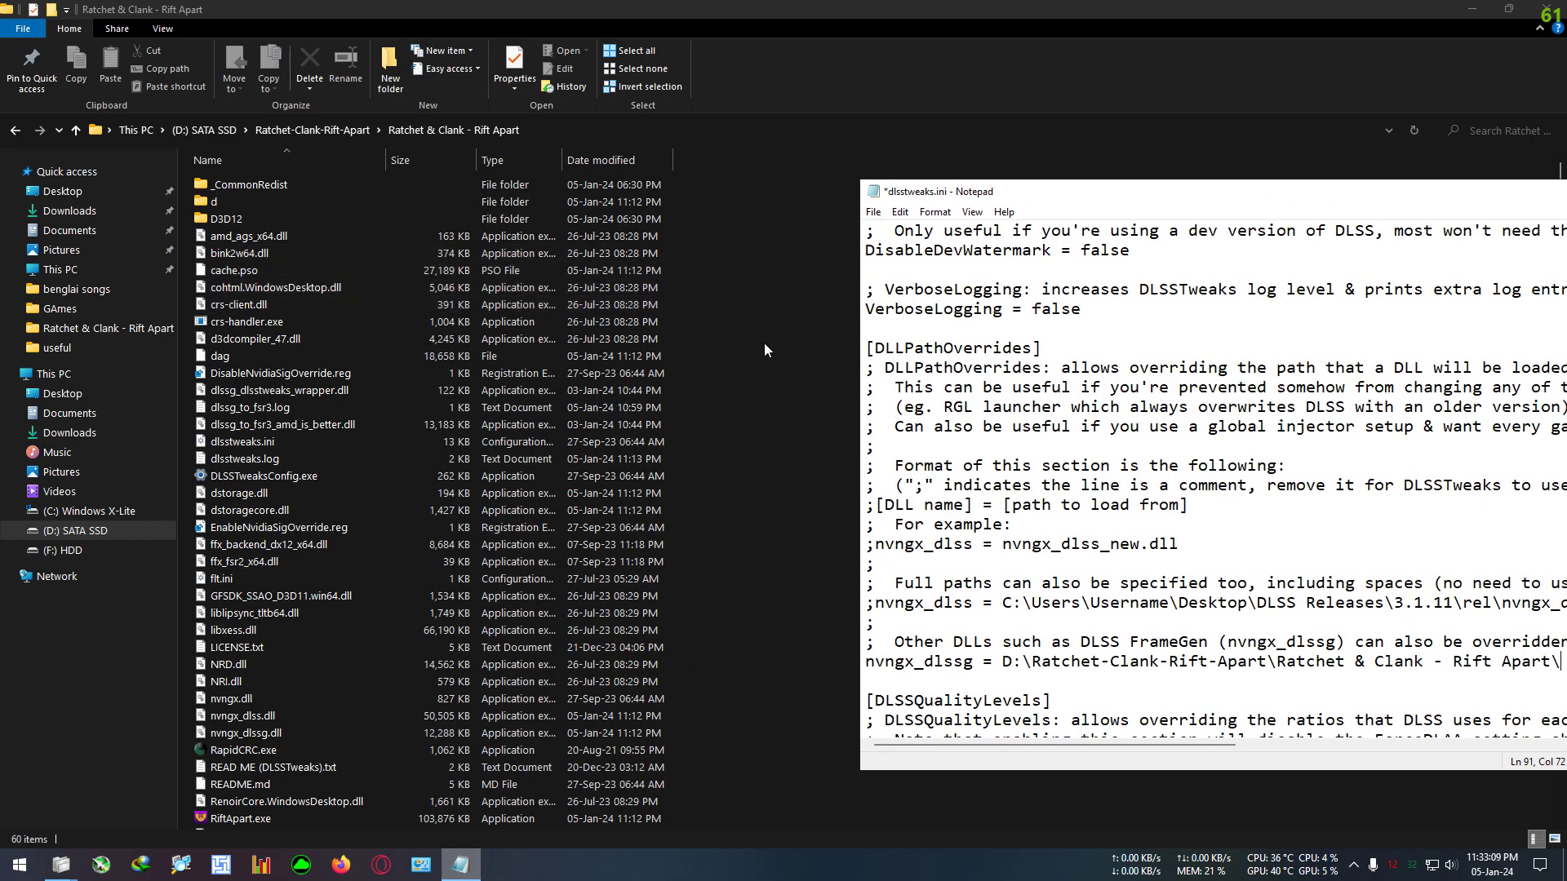
left_click(702, 391)
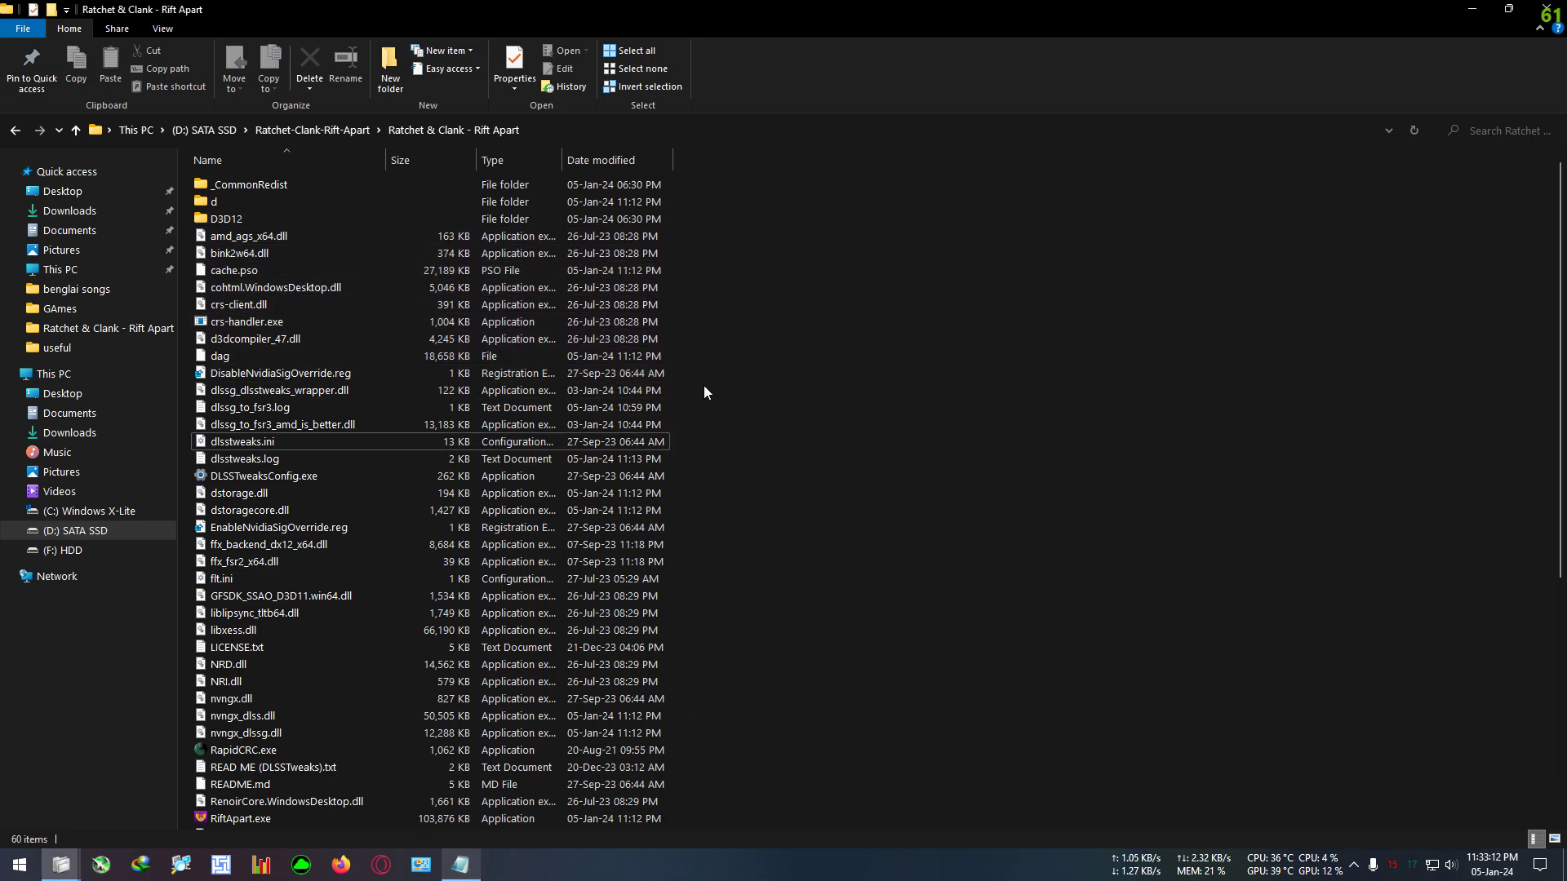
left_click(237, 391)
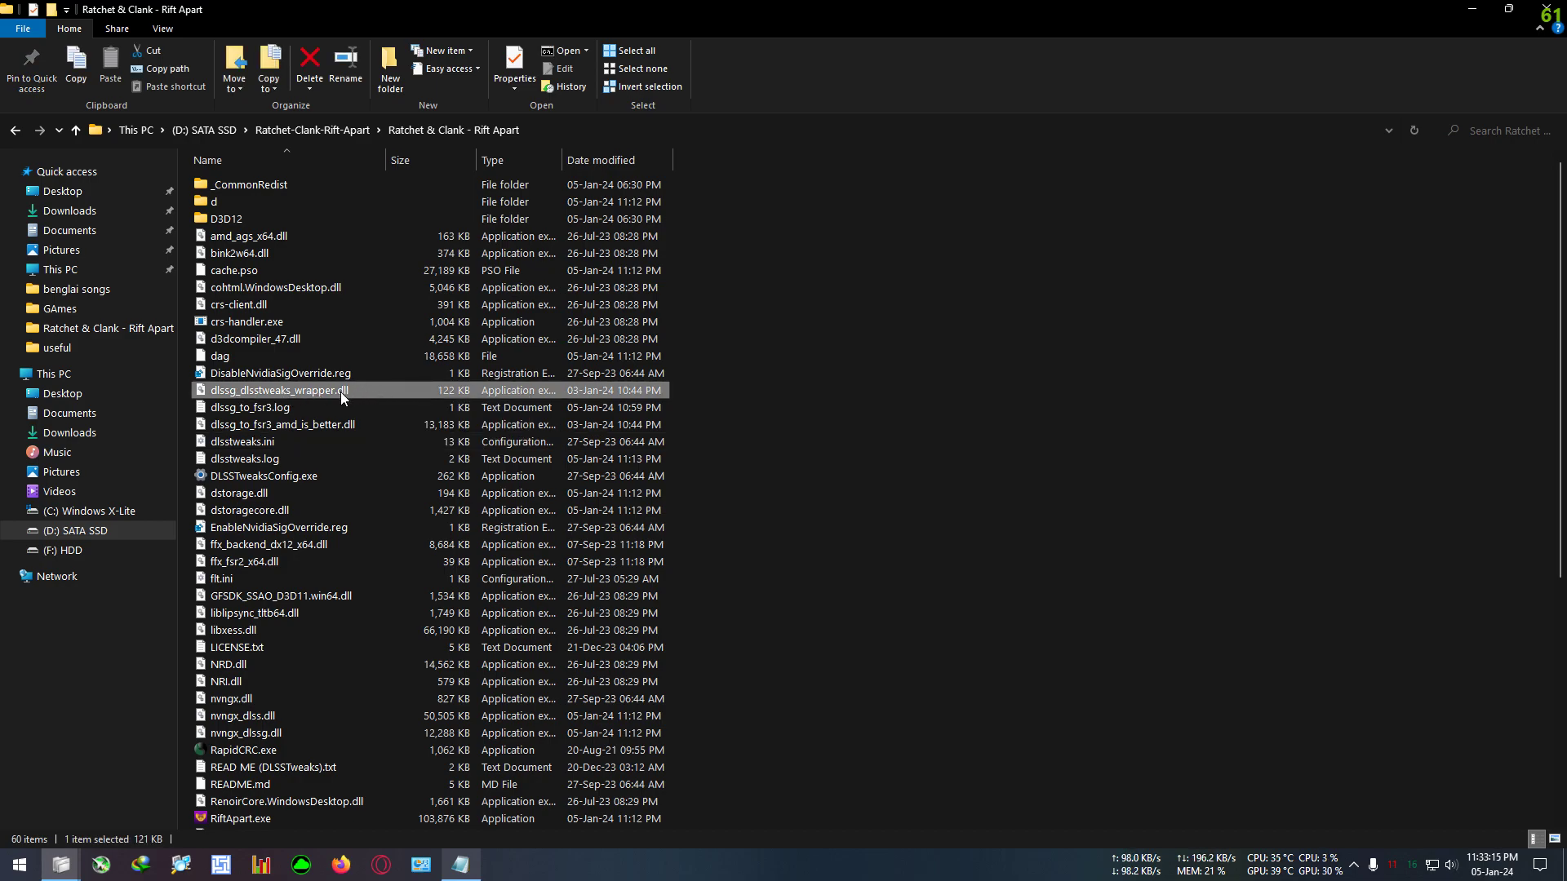
right_click(361, 390)
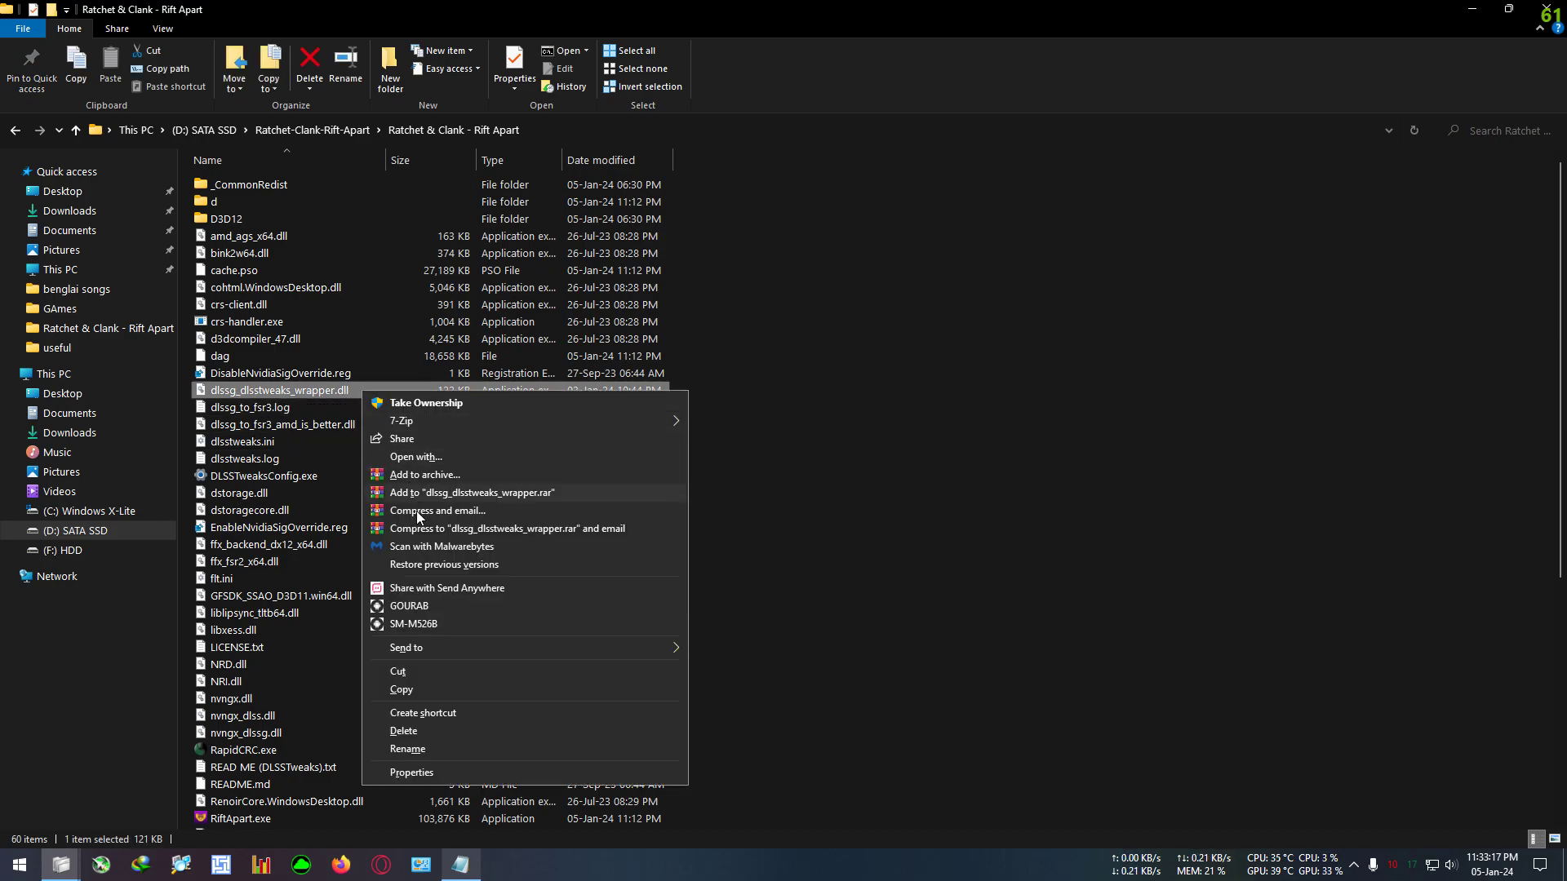
left_click(419, 752)
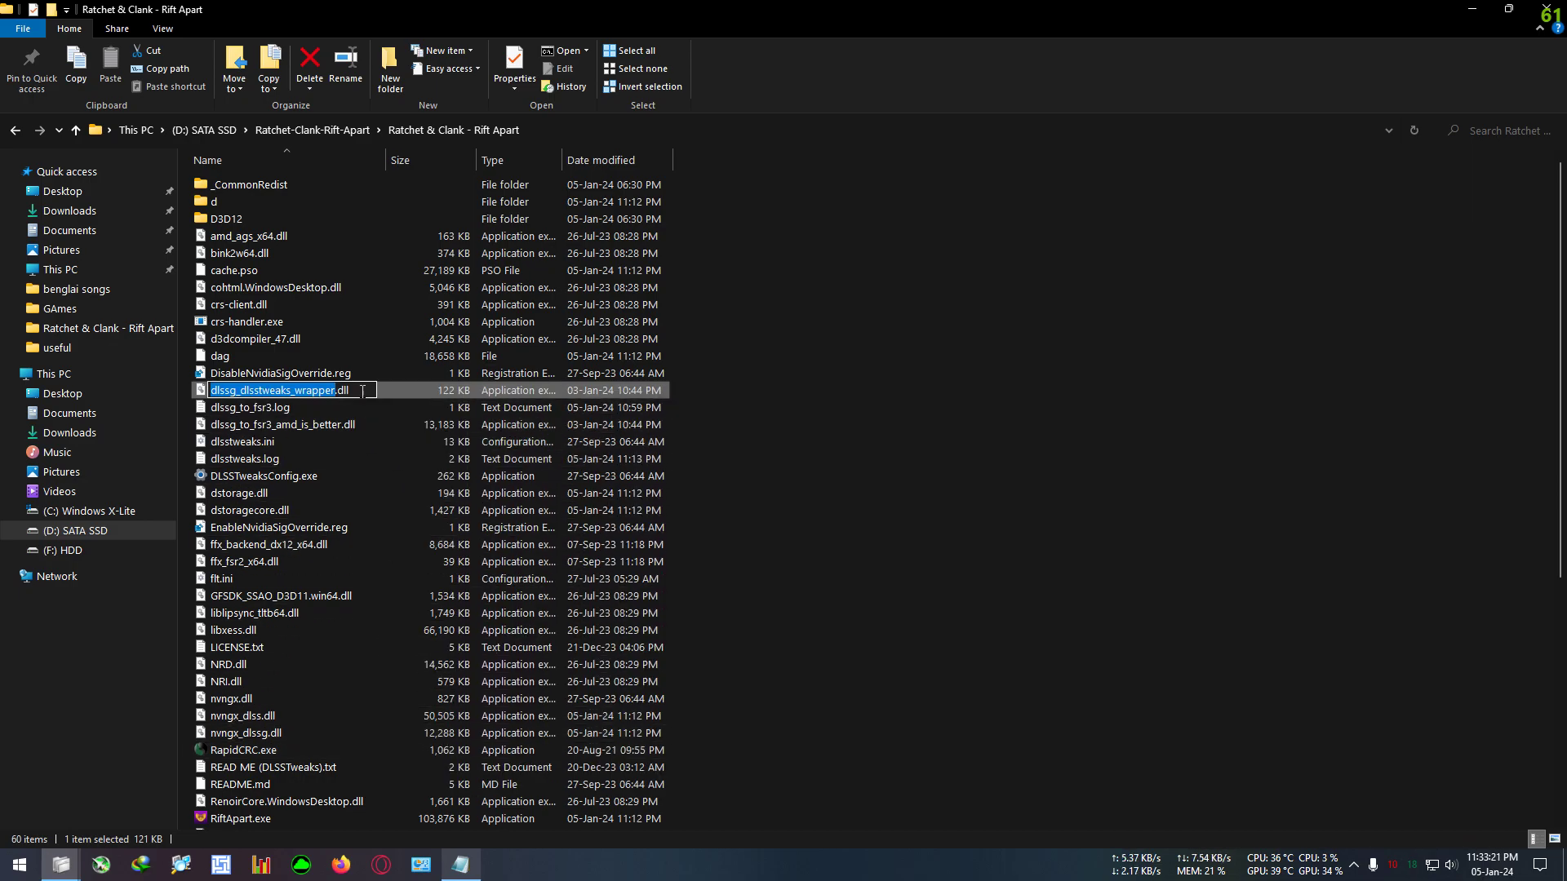
left_click_drag(362, 392, 209, 391)
right_click(249, 391)
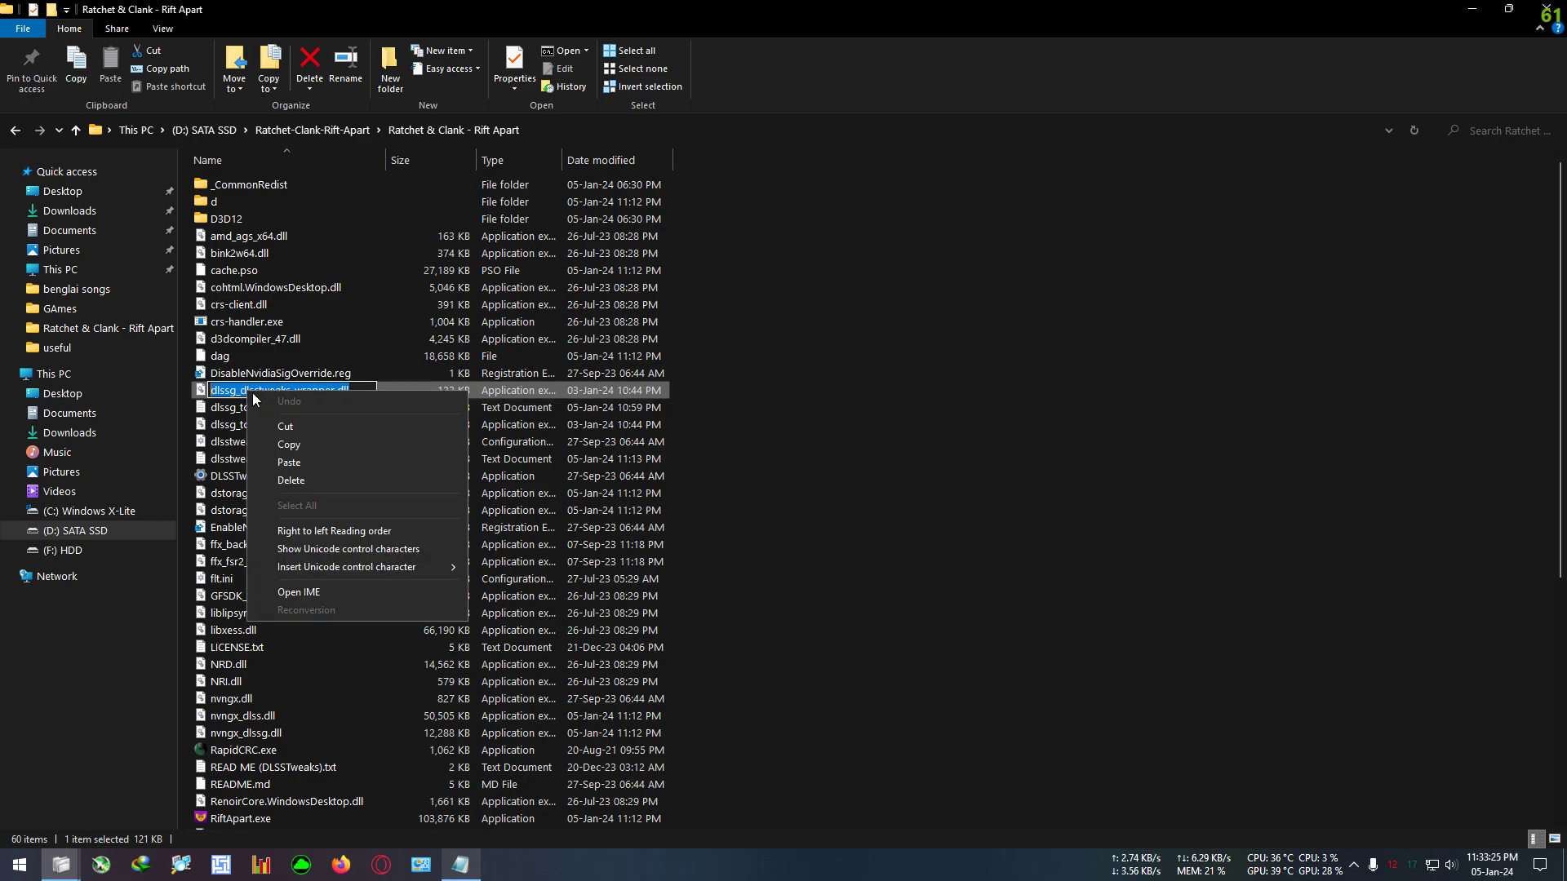
left_click(296, 448)
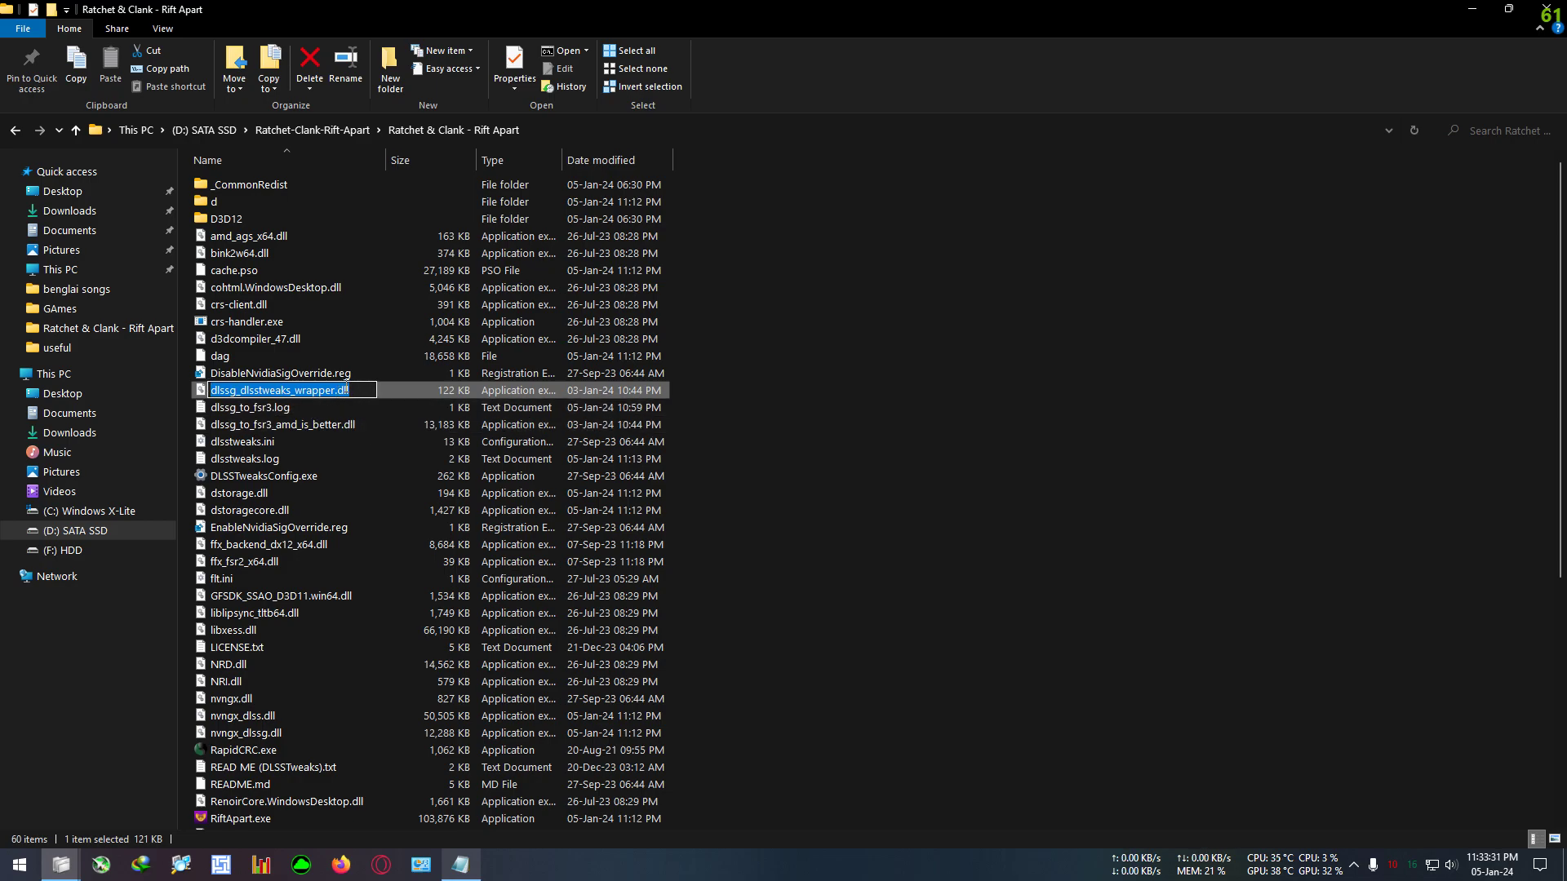
left_click(722, 390)
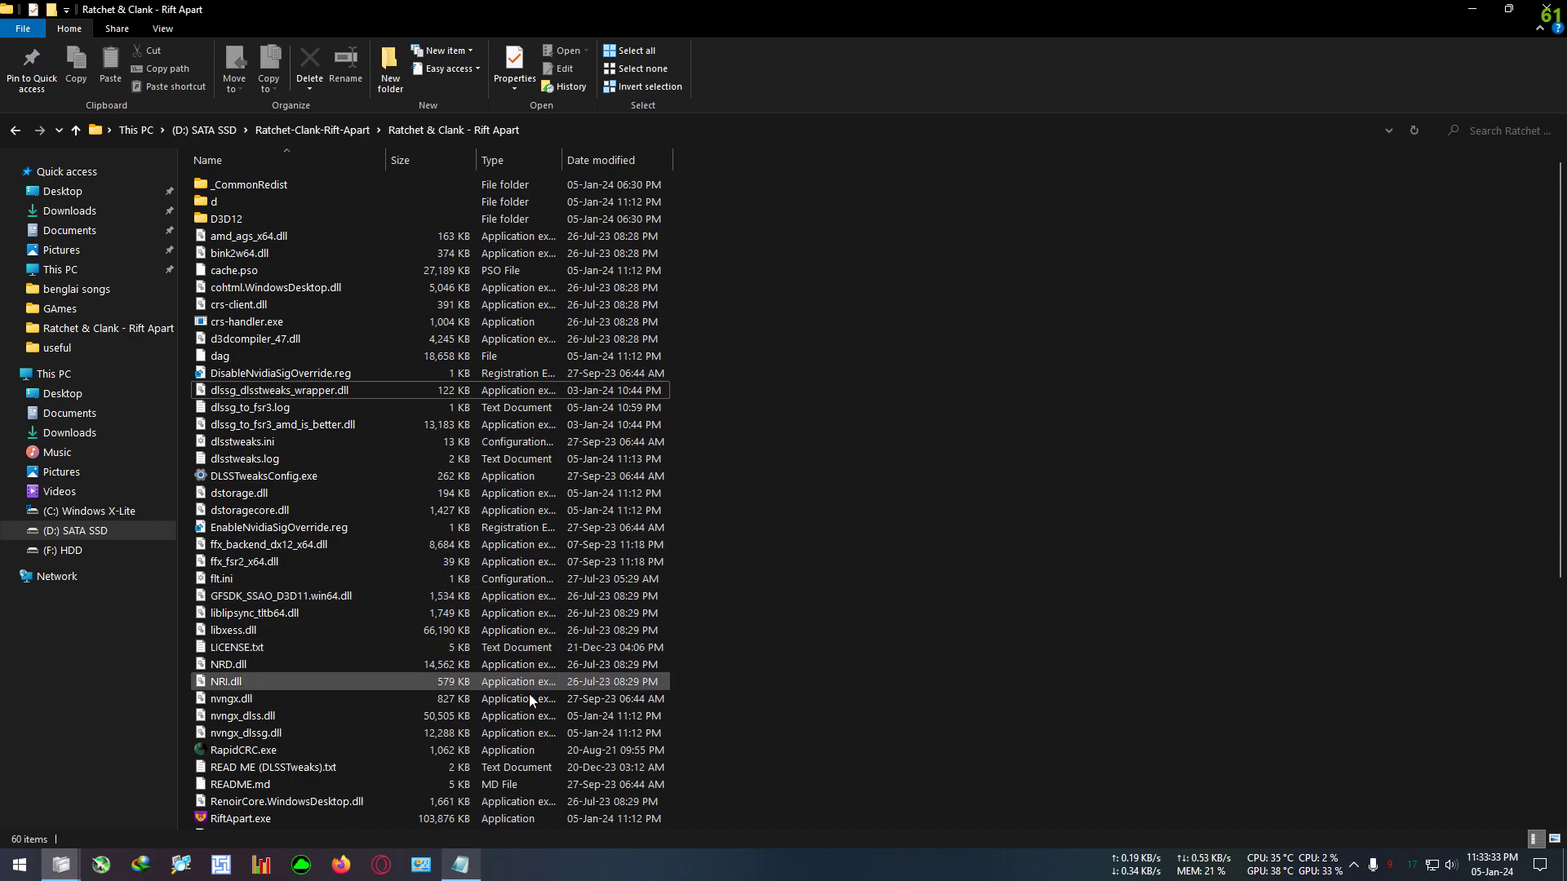
Back in Notepad, append dlssg_dlsstweaks_wrapper.dll to the end of the nvngx_dlssg path in dlsstweaks.ini.
left_click(464, 867)
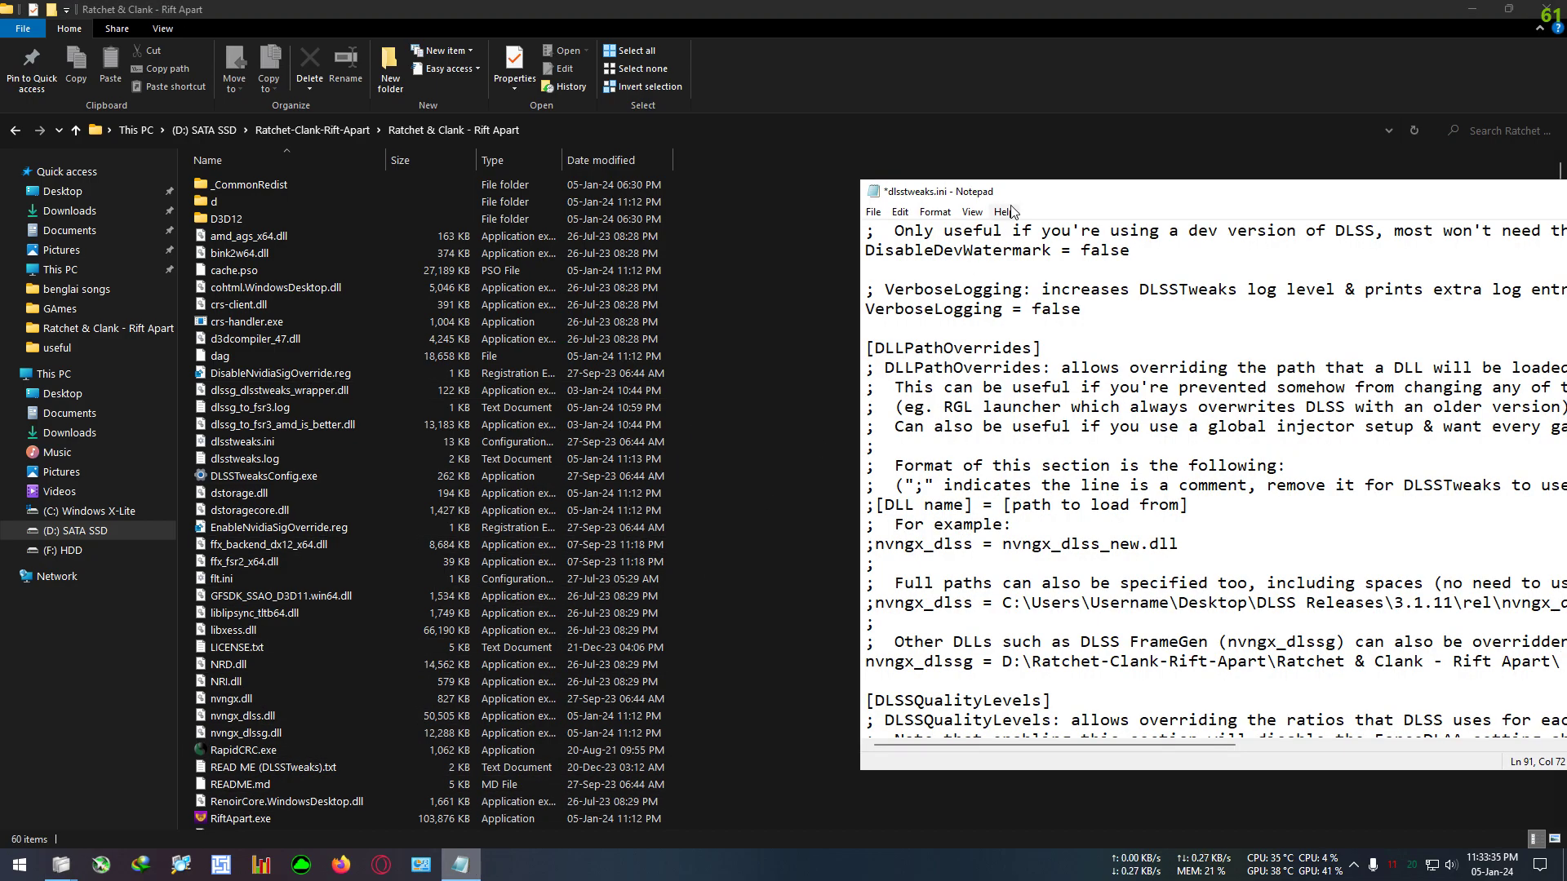
left_click_drag(996, 196, 479, 4)
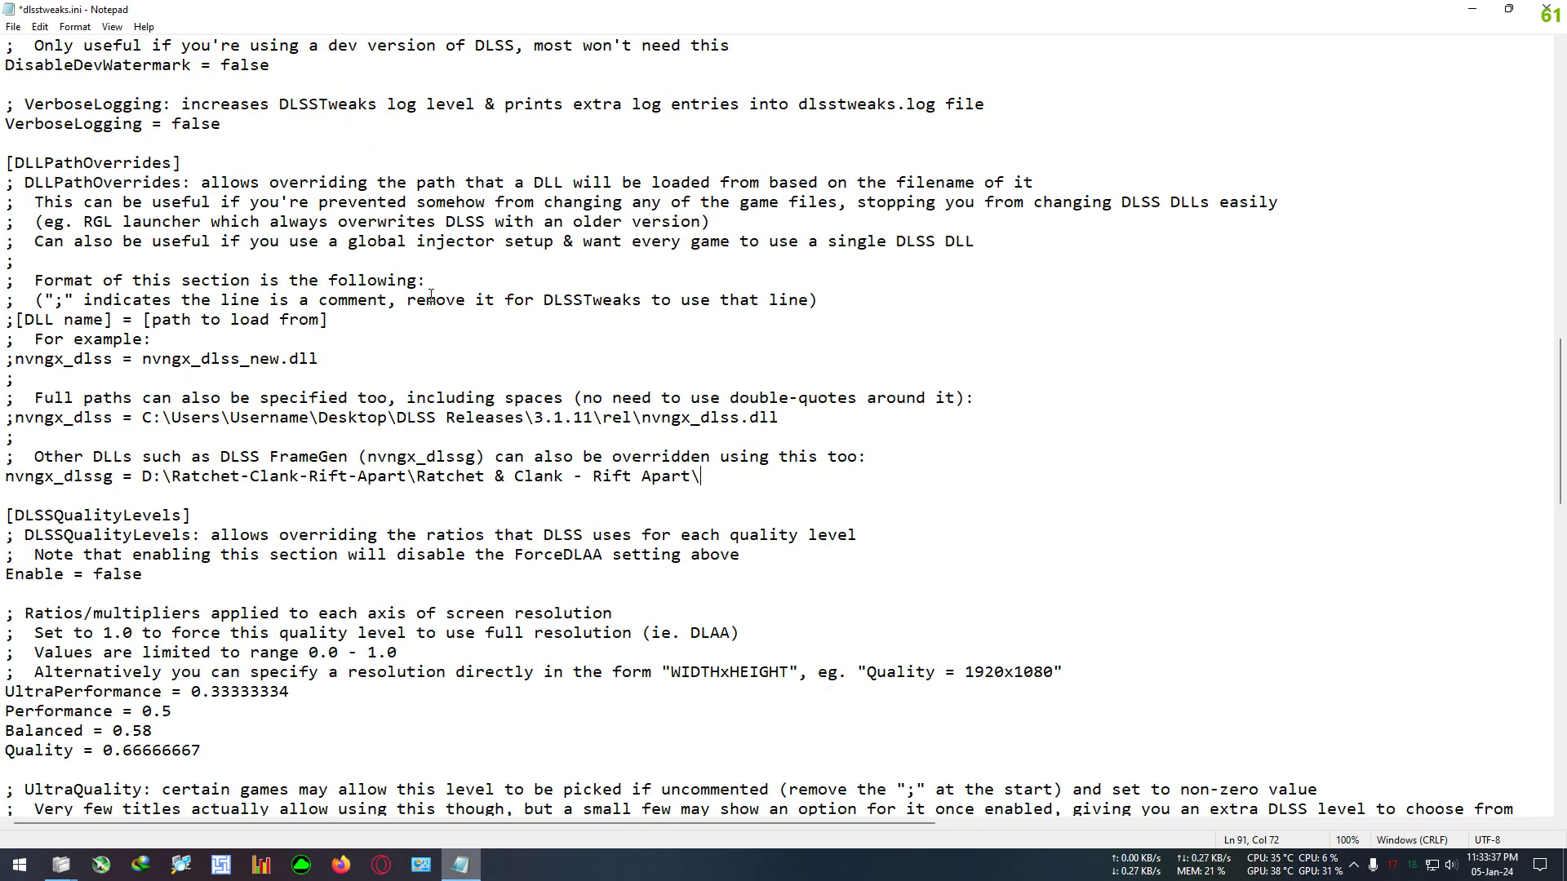
right_click(704, 476)
left_click(758, 541)
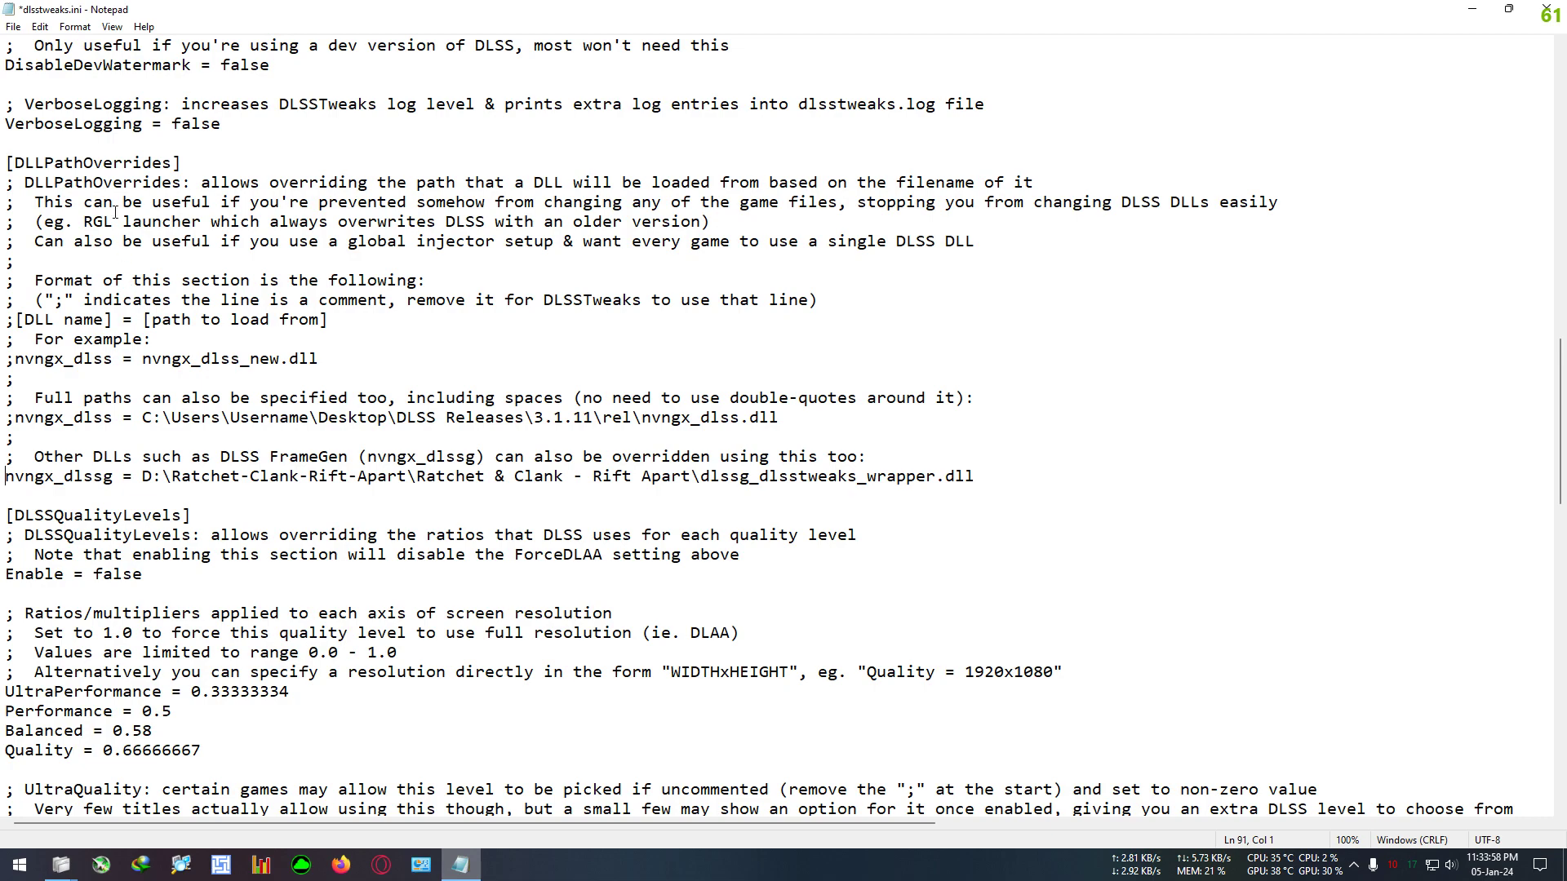
Save dlsstweaks.ini and close Notepad.
left_click(14, 28)
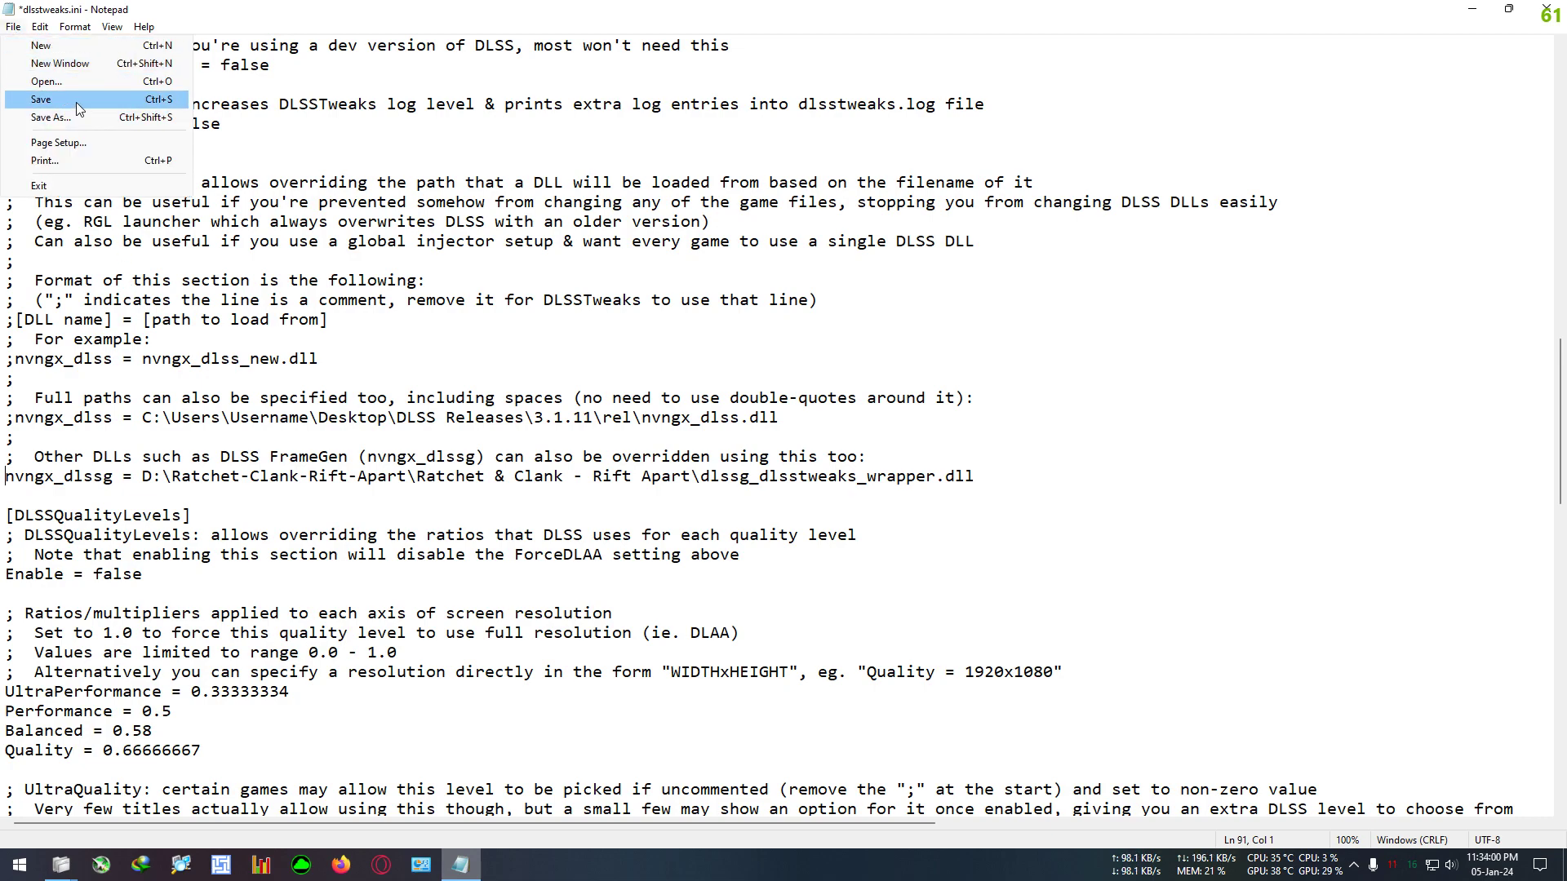
left_click(76, 102)
left_click(1547, 8)
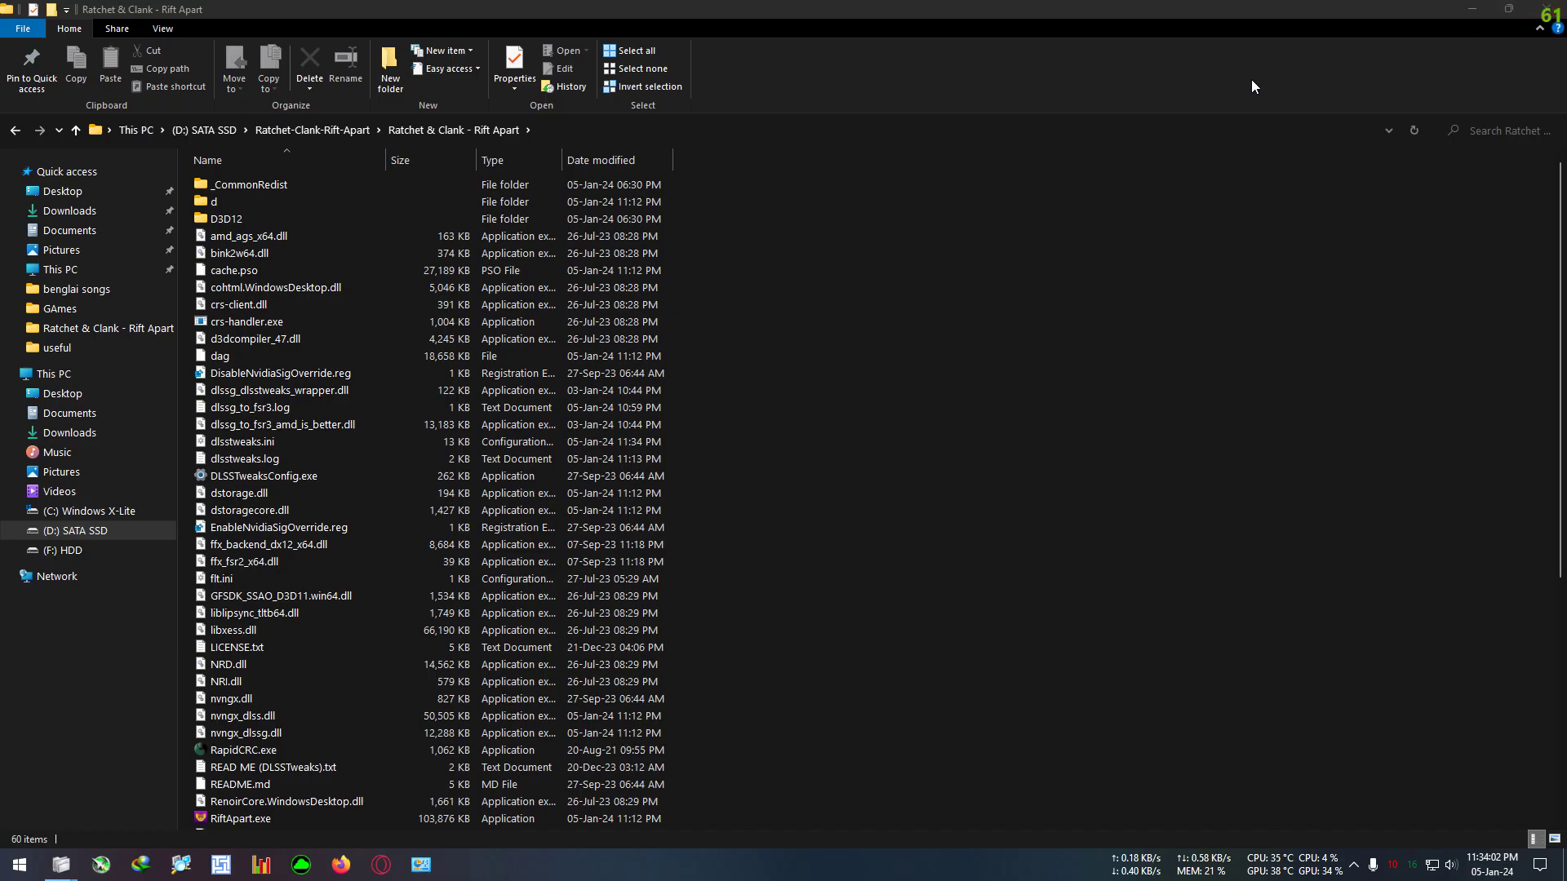
Launch RiftApart.exe from the game folder and resume the saved game from Profile 1.
scroll(685, 416, "down", 3)
scroll(708, 444, "down", 3)
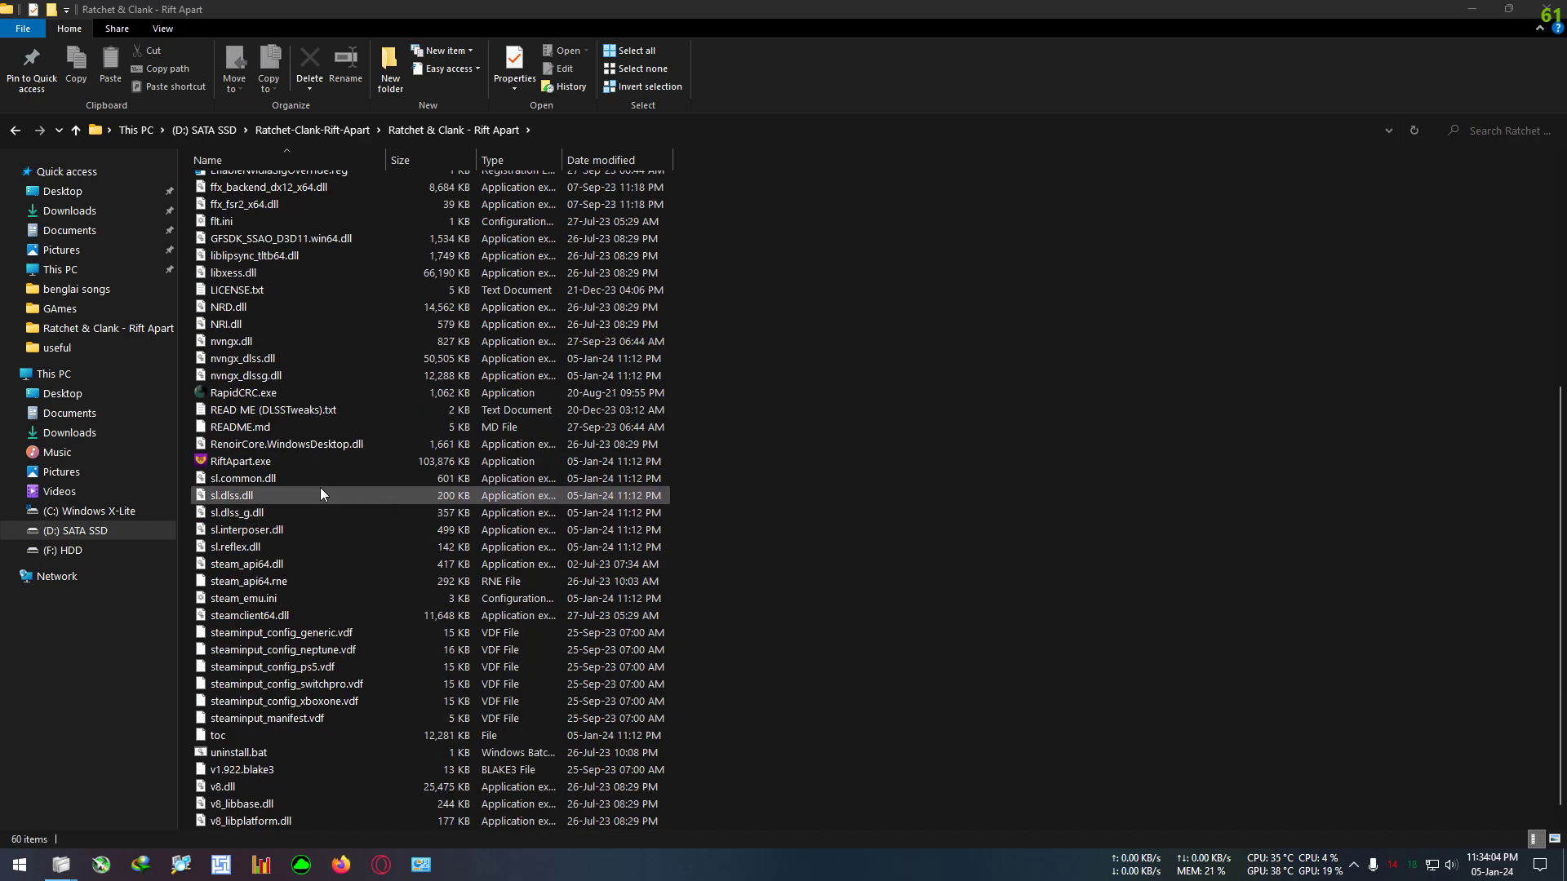
double_click(284, 465)
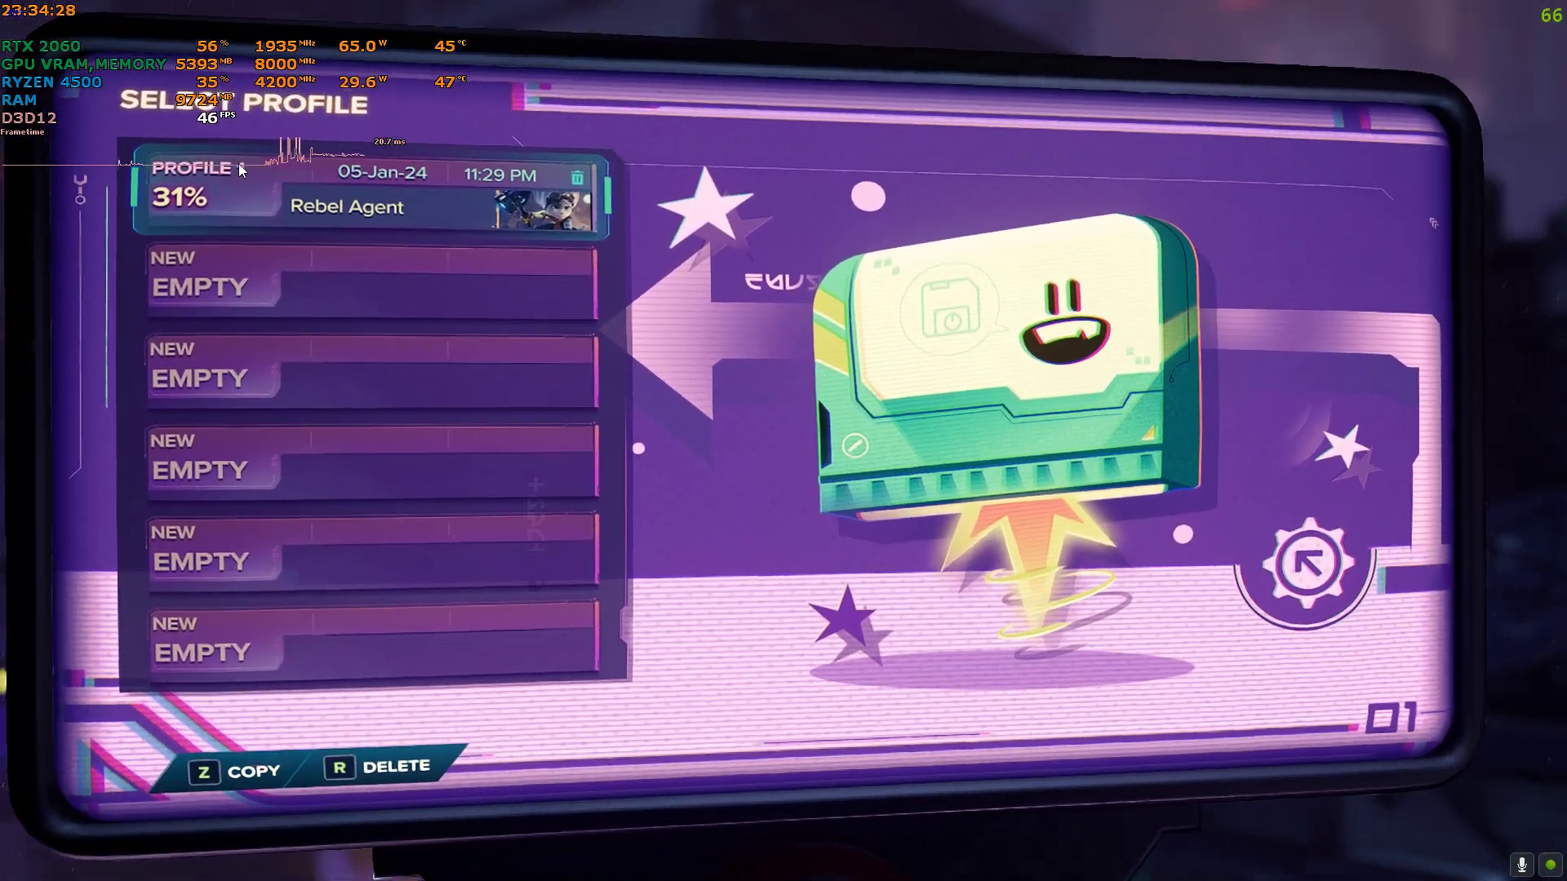
left_click(240, 168)
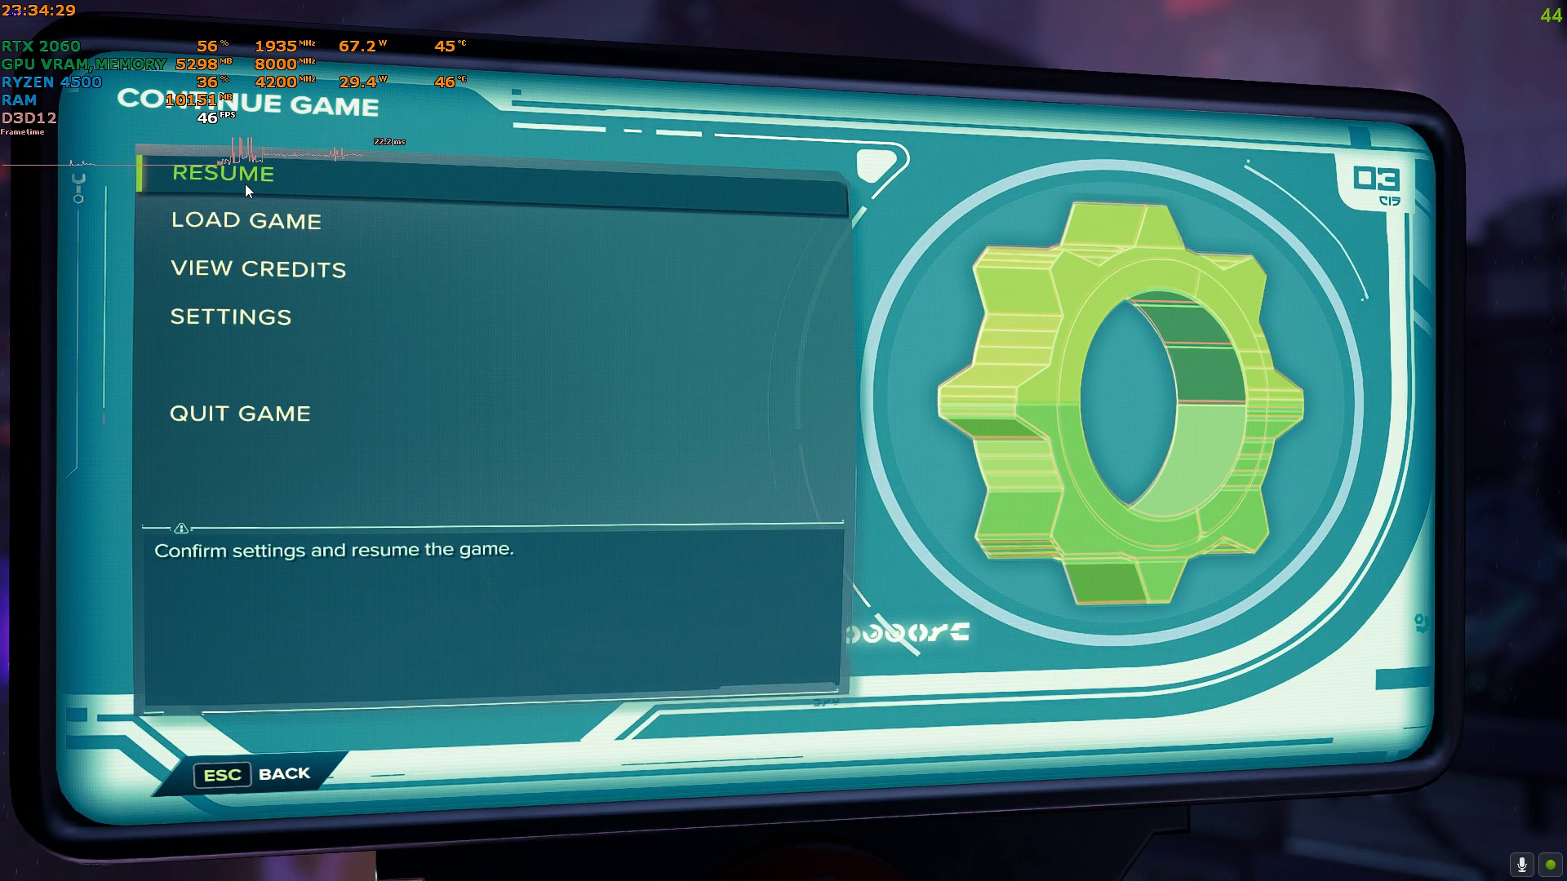
left_click(244, 184)
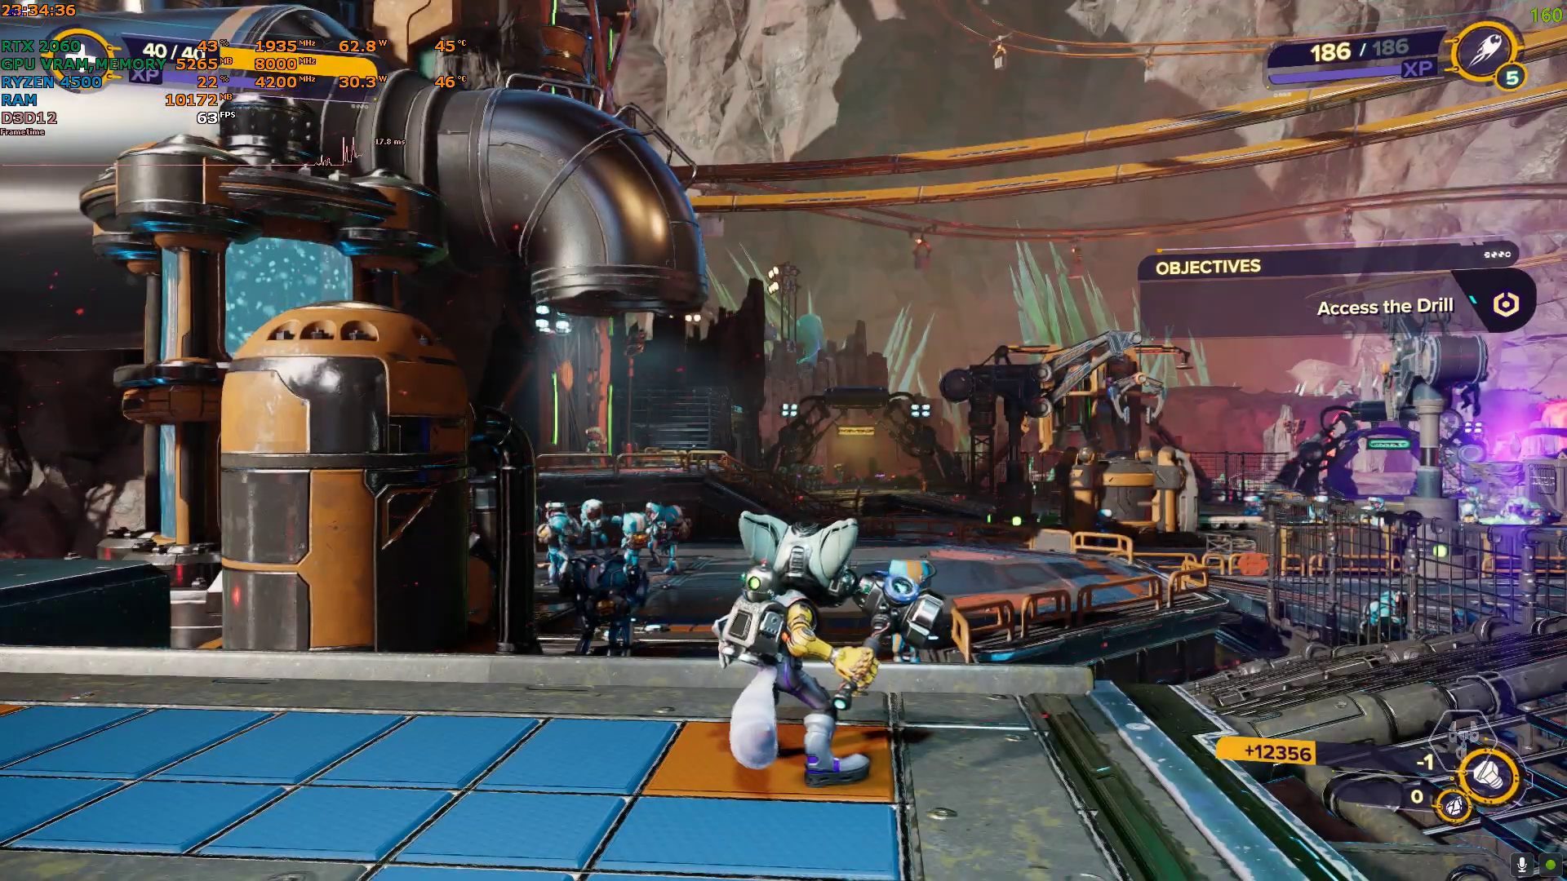
Run the character across the platform to check the frame rate with DLSS Frame Generation off.
key("d")
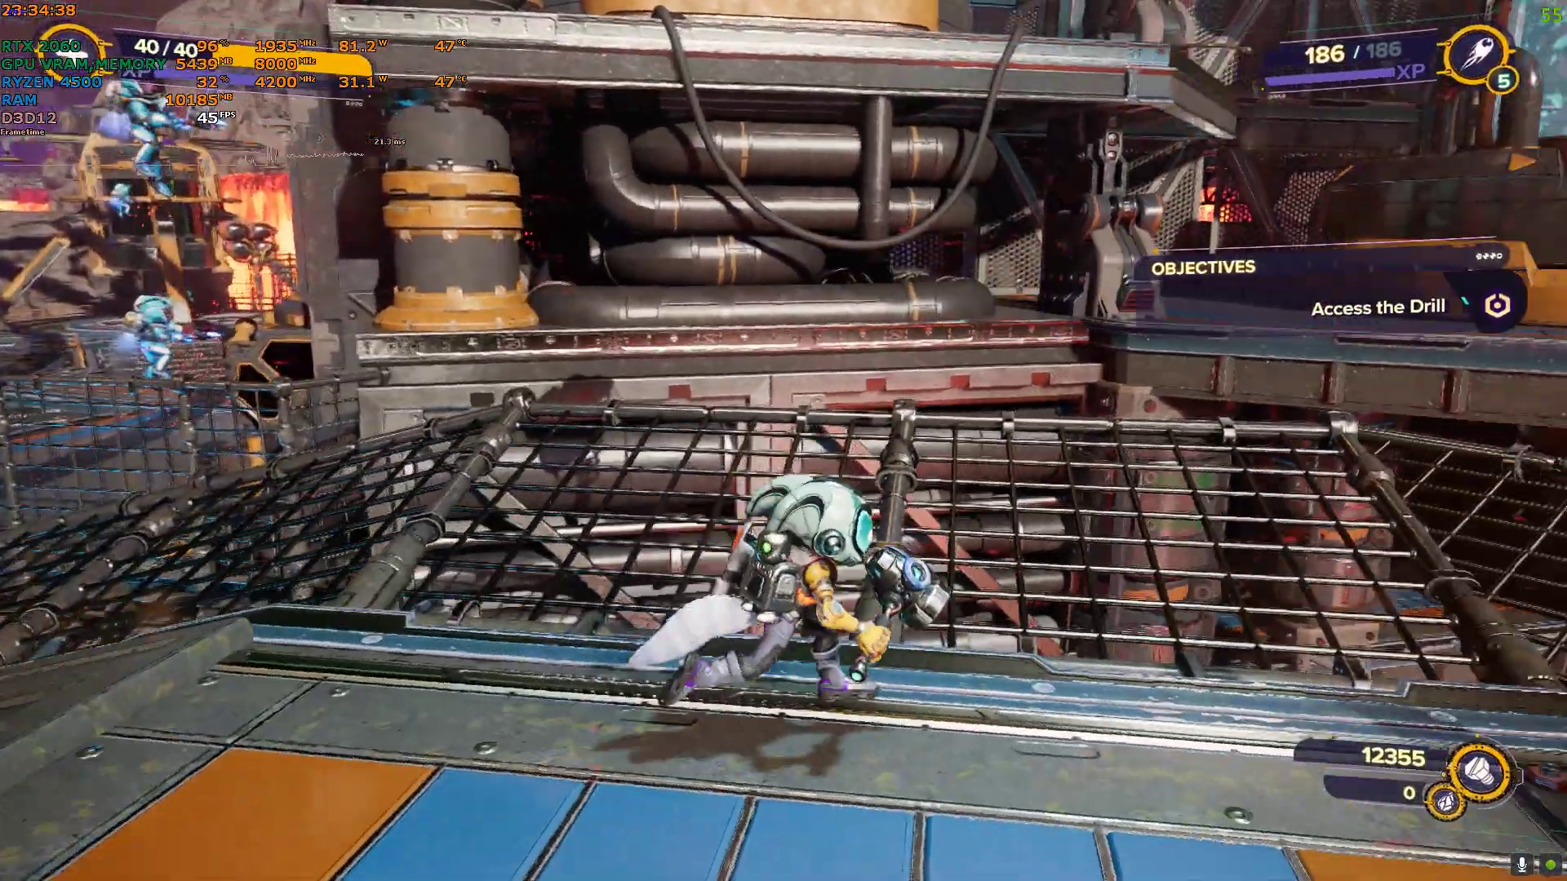
key("w")
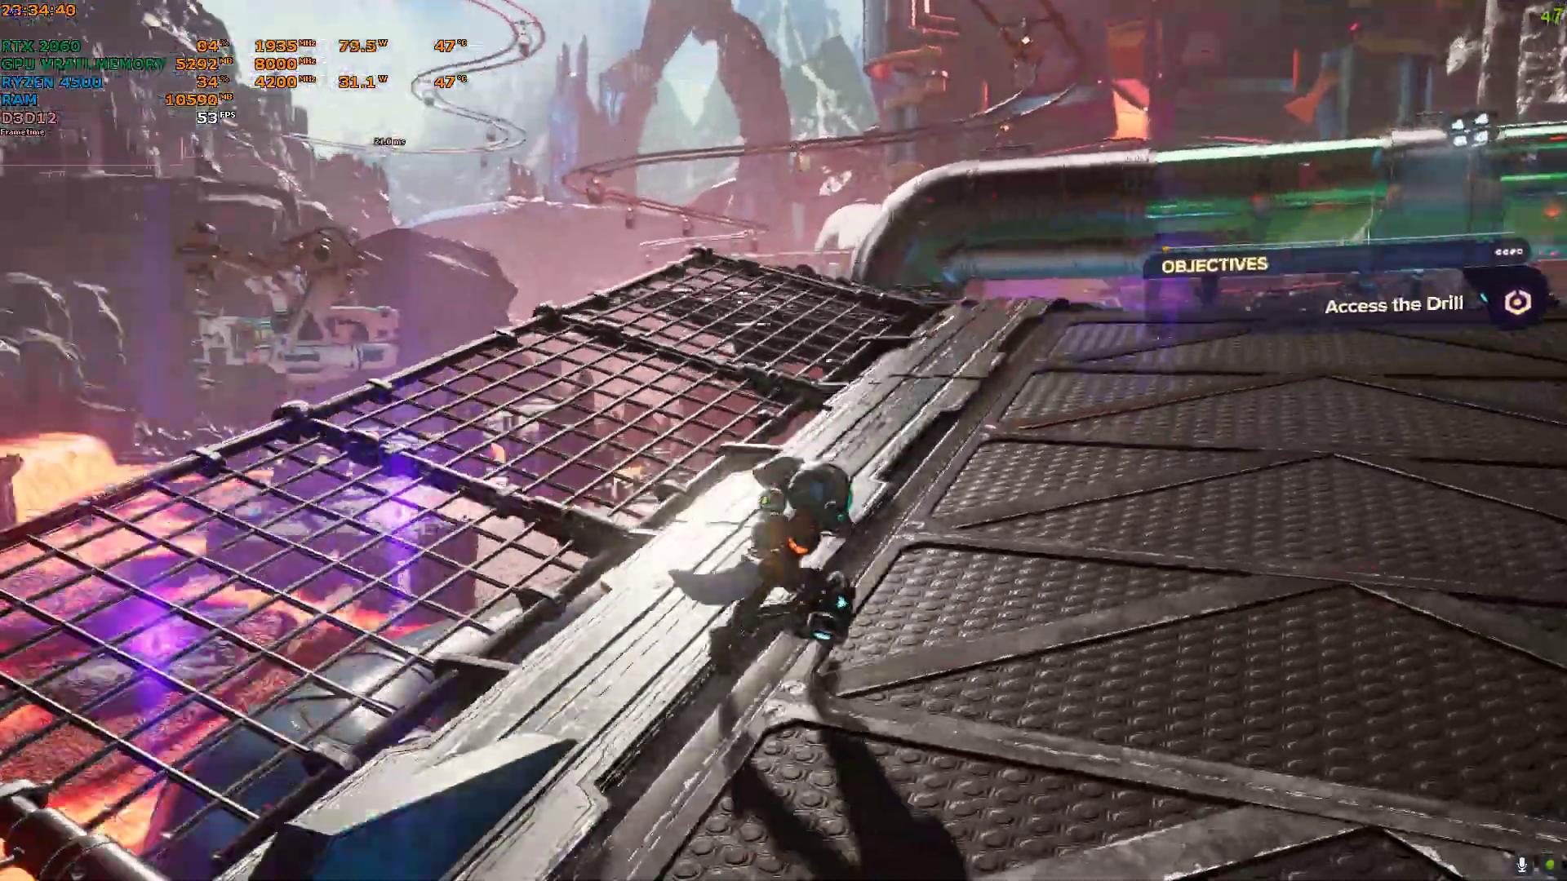
key("w")
Set DLSS Frame Generation to ON in the game's display and graphics settings, apply and keep the change, and return to gameplay.
key("Escape")
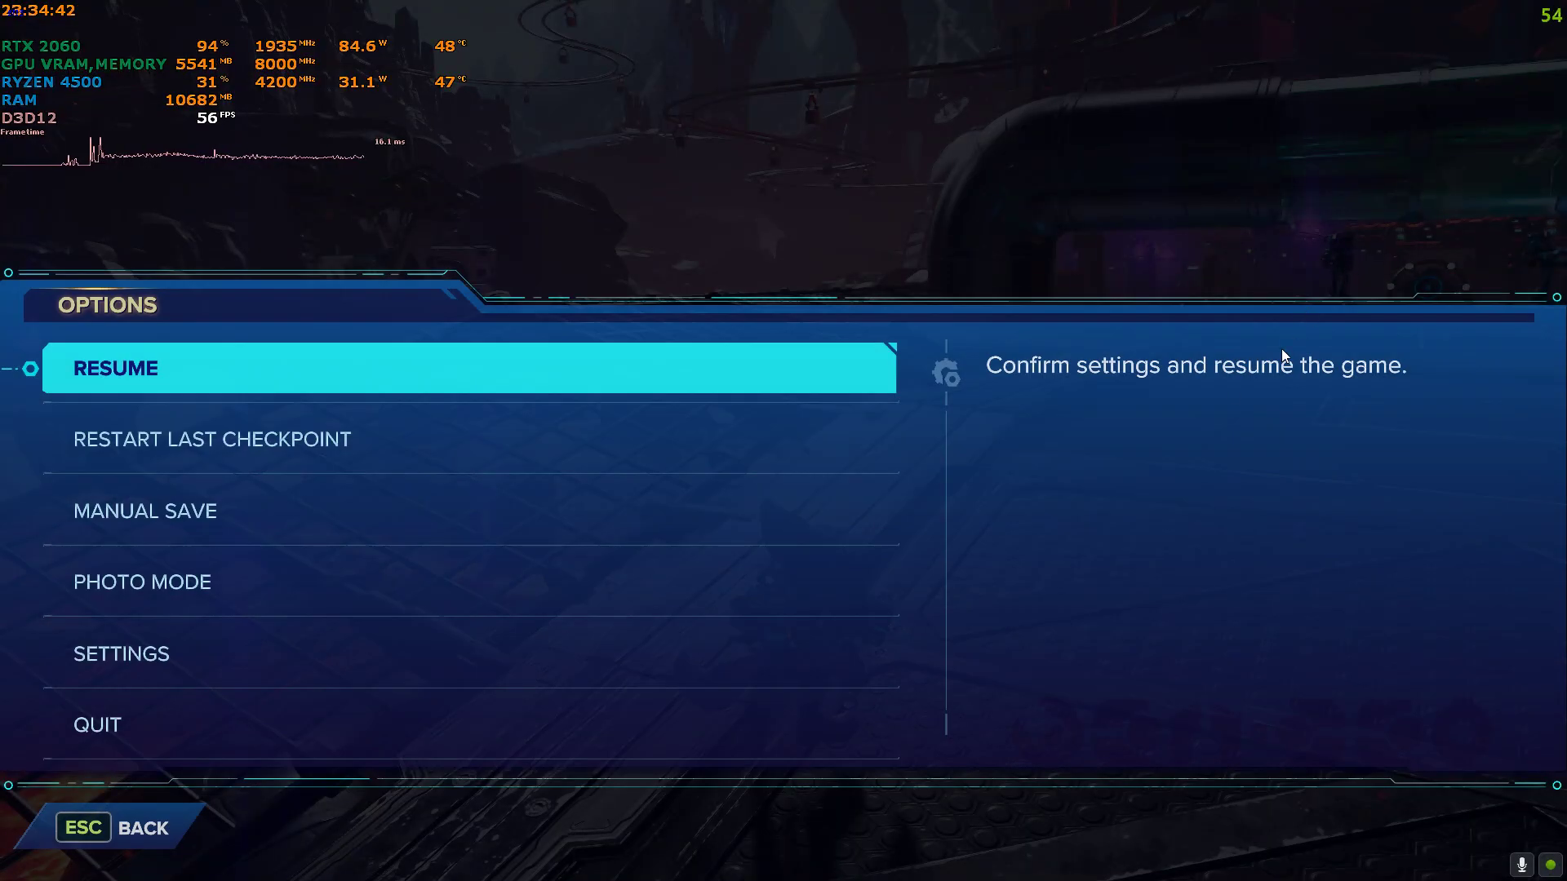
left_click(477, 650)
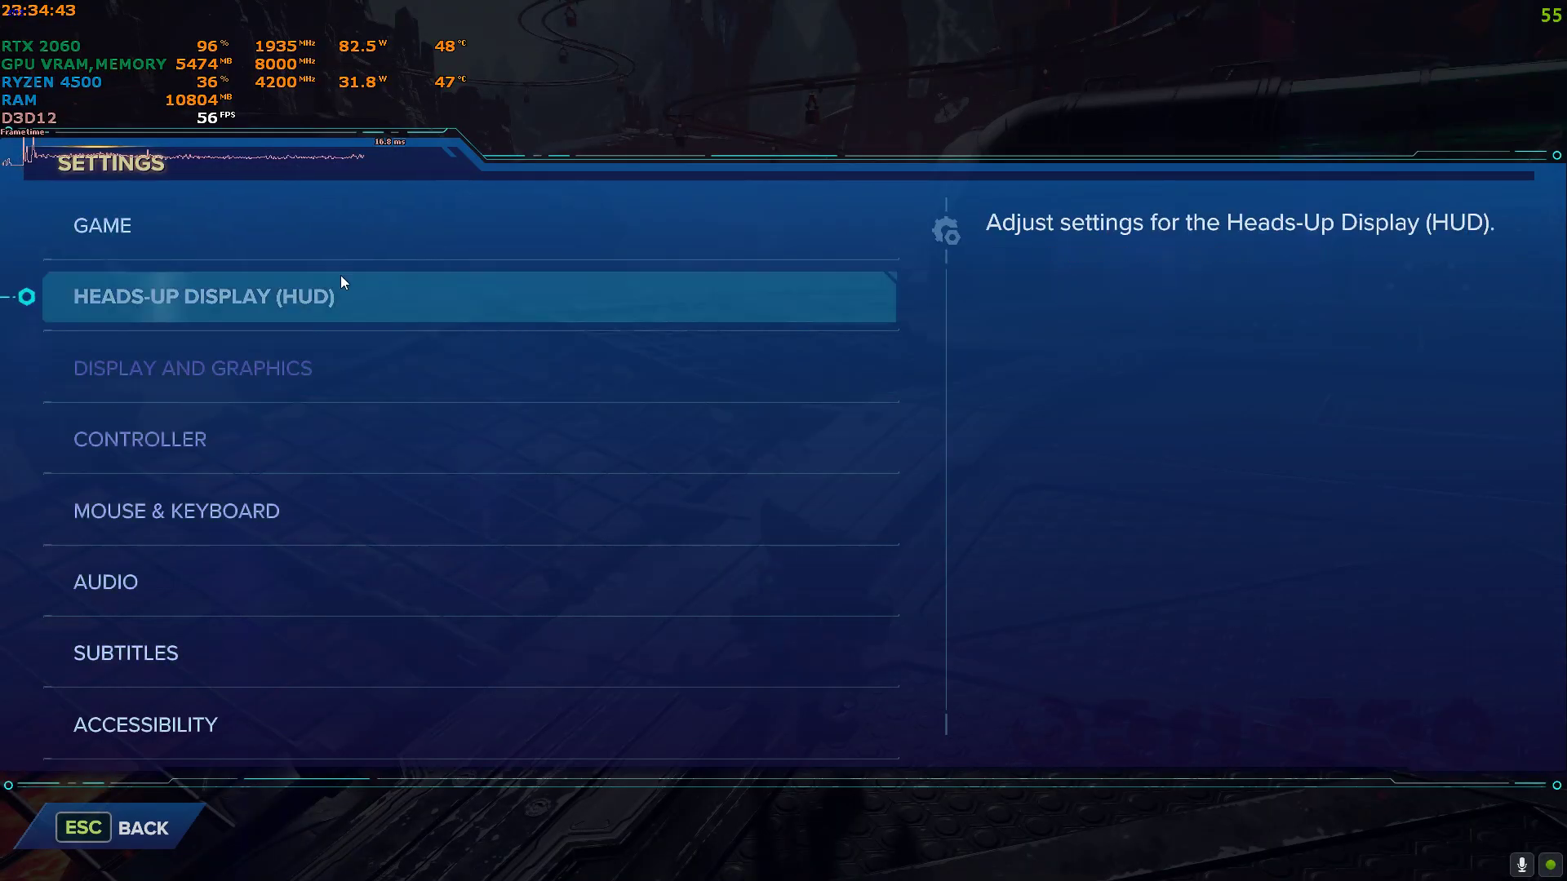
left_click(169, 368)
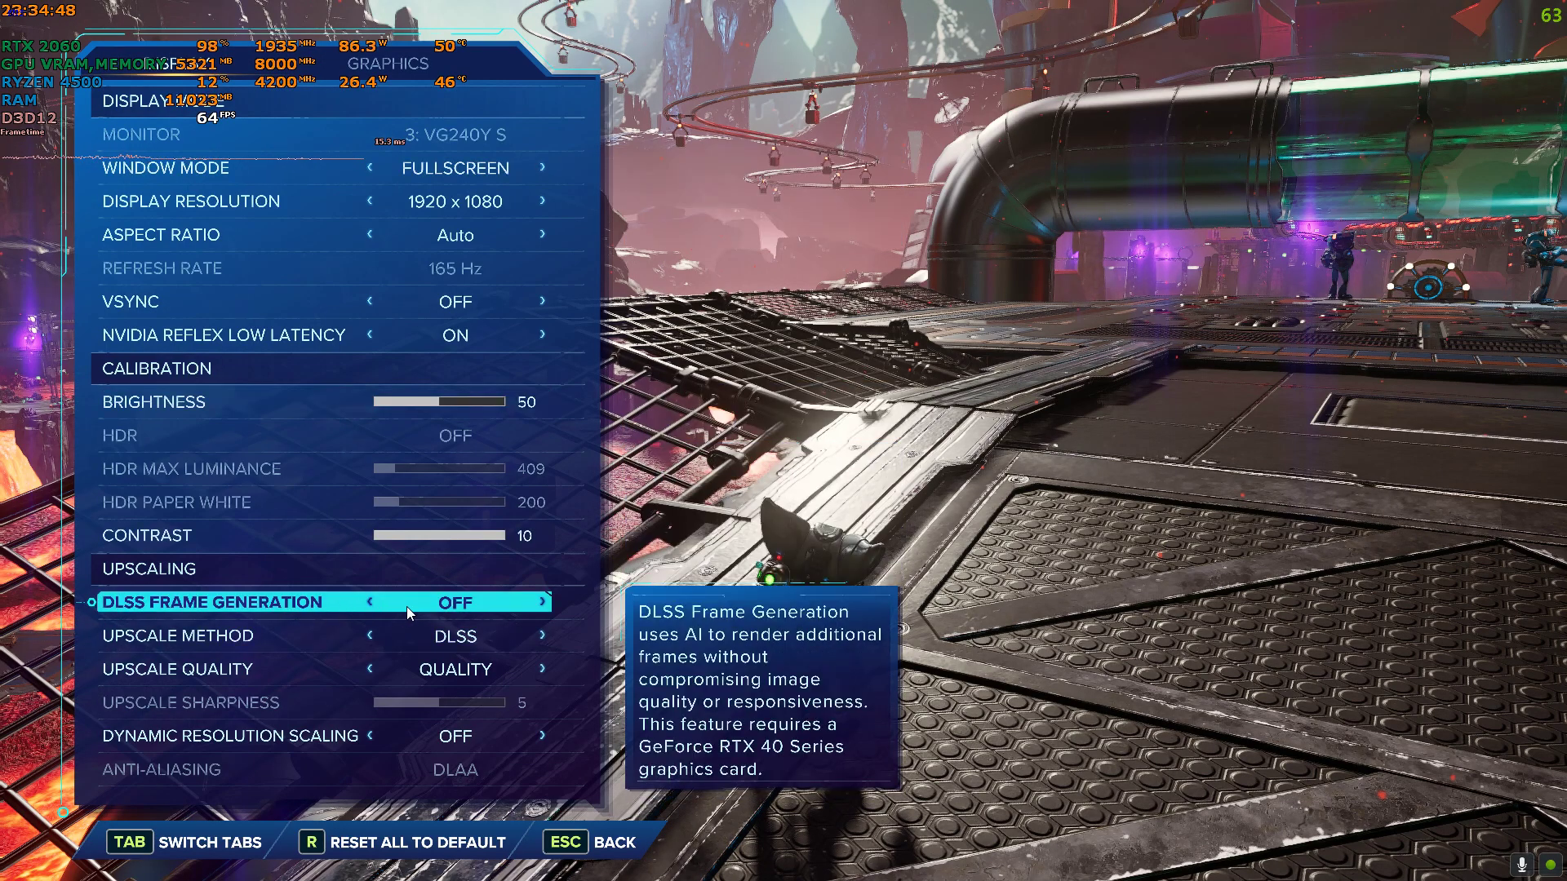
left_click(543, 602)
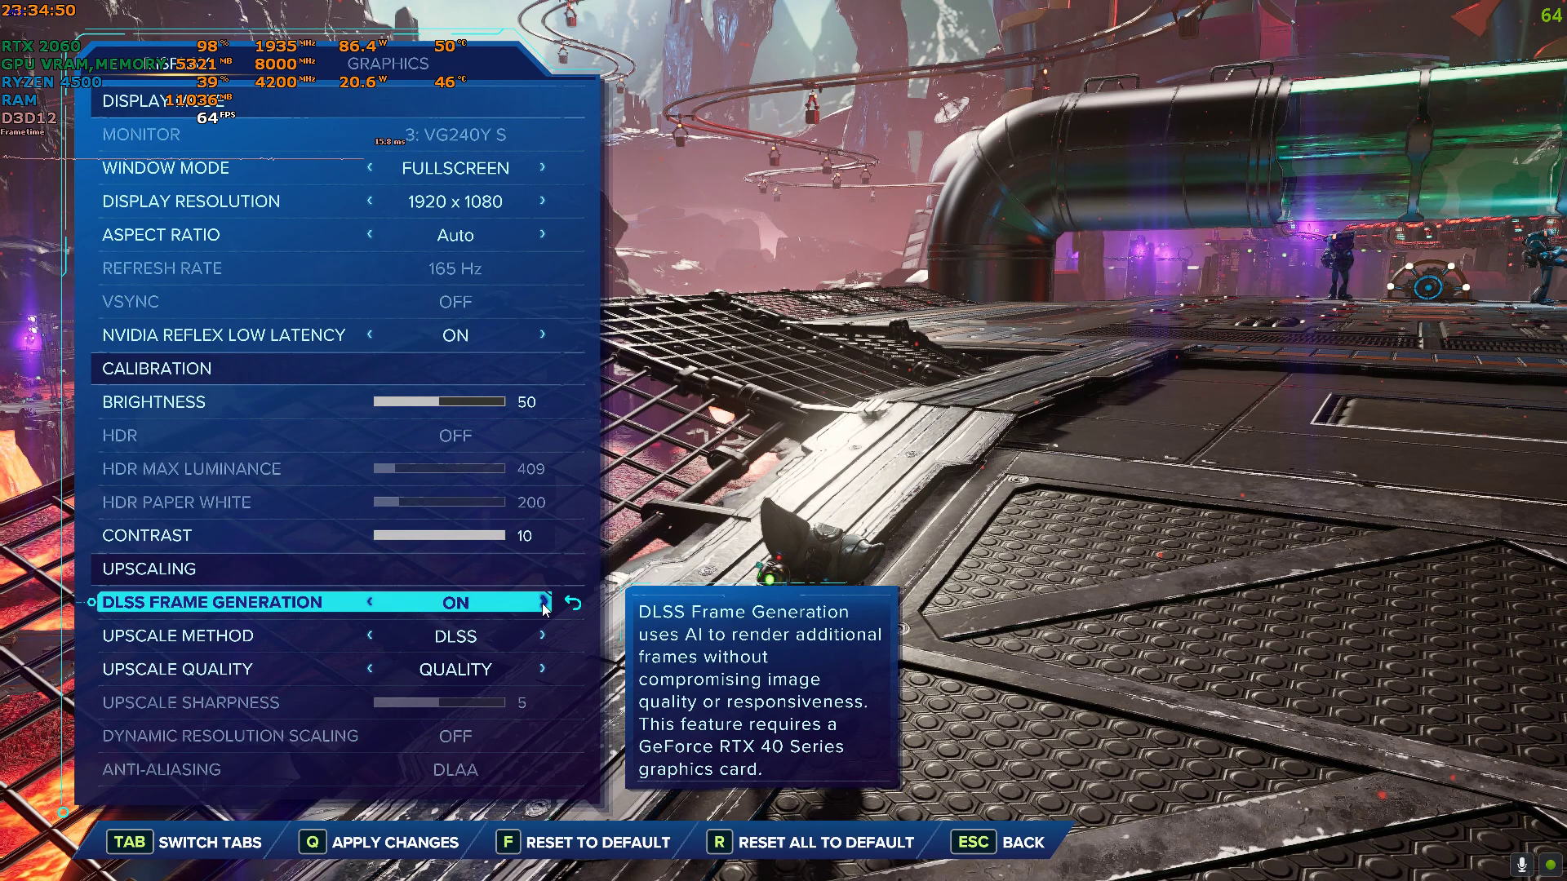
left_click(368, 845)
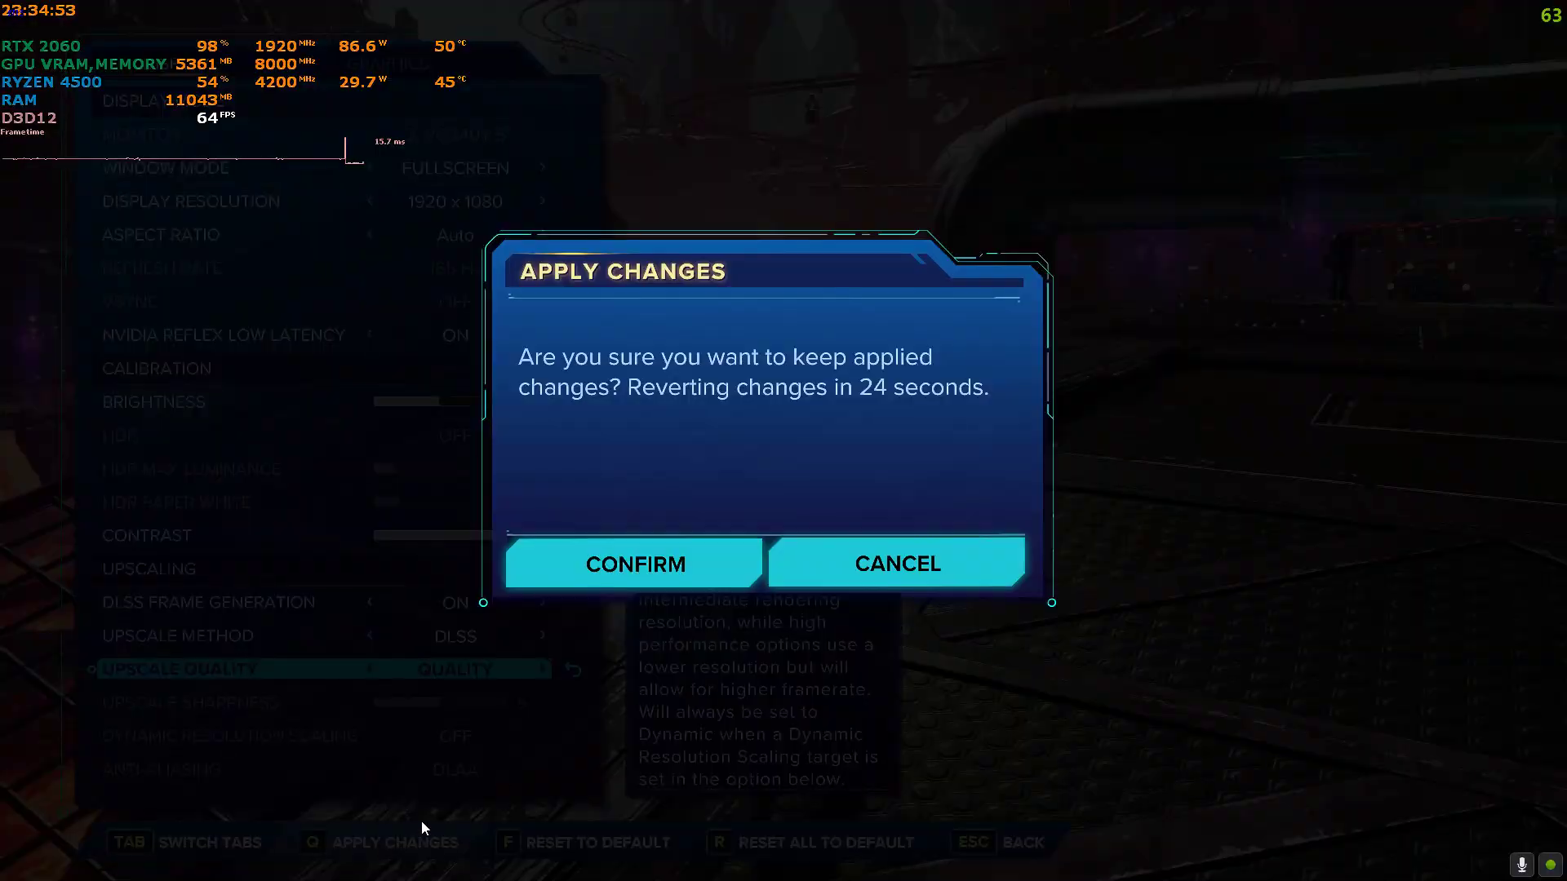
left_click(634, 572)
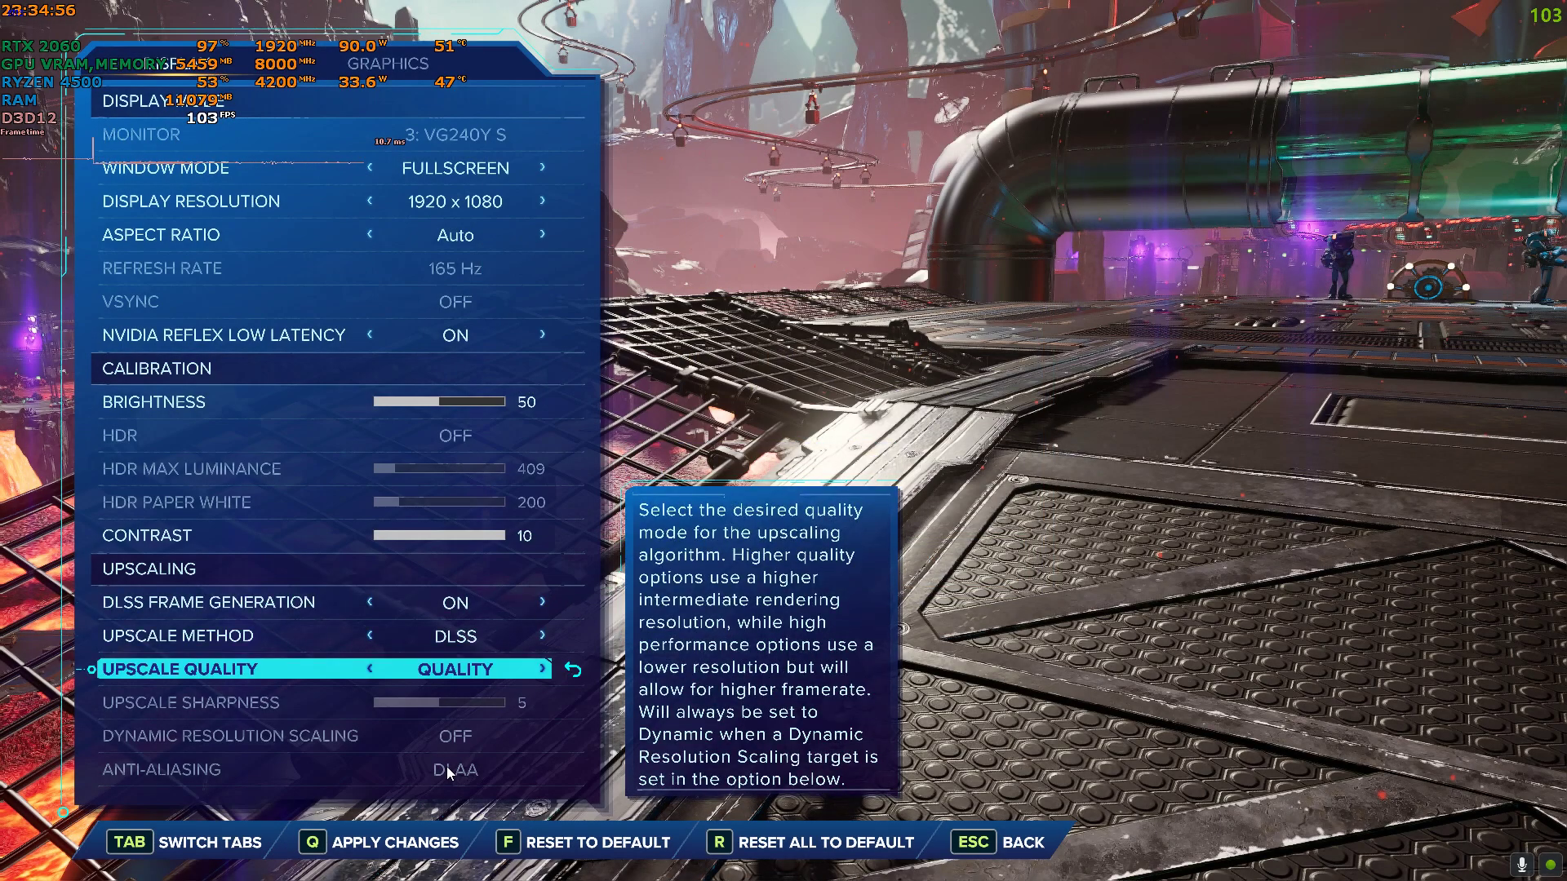
key("Escape")
key("Escape")
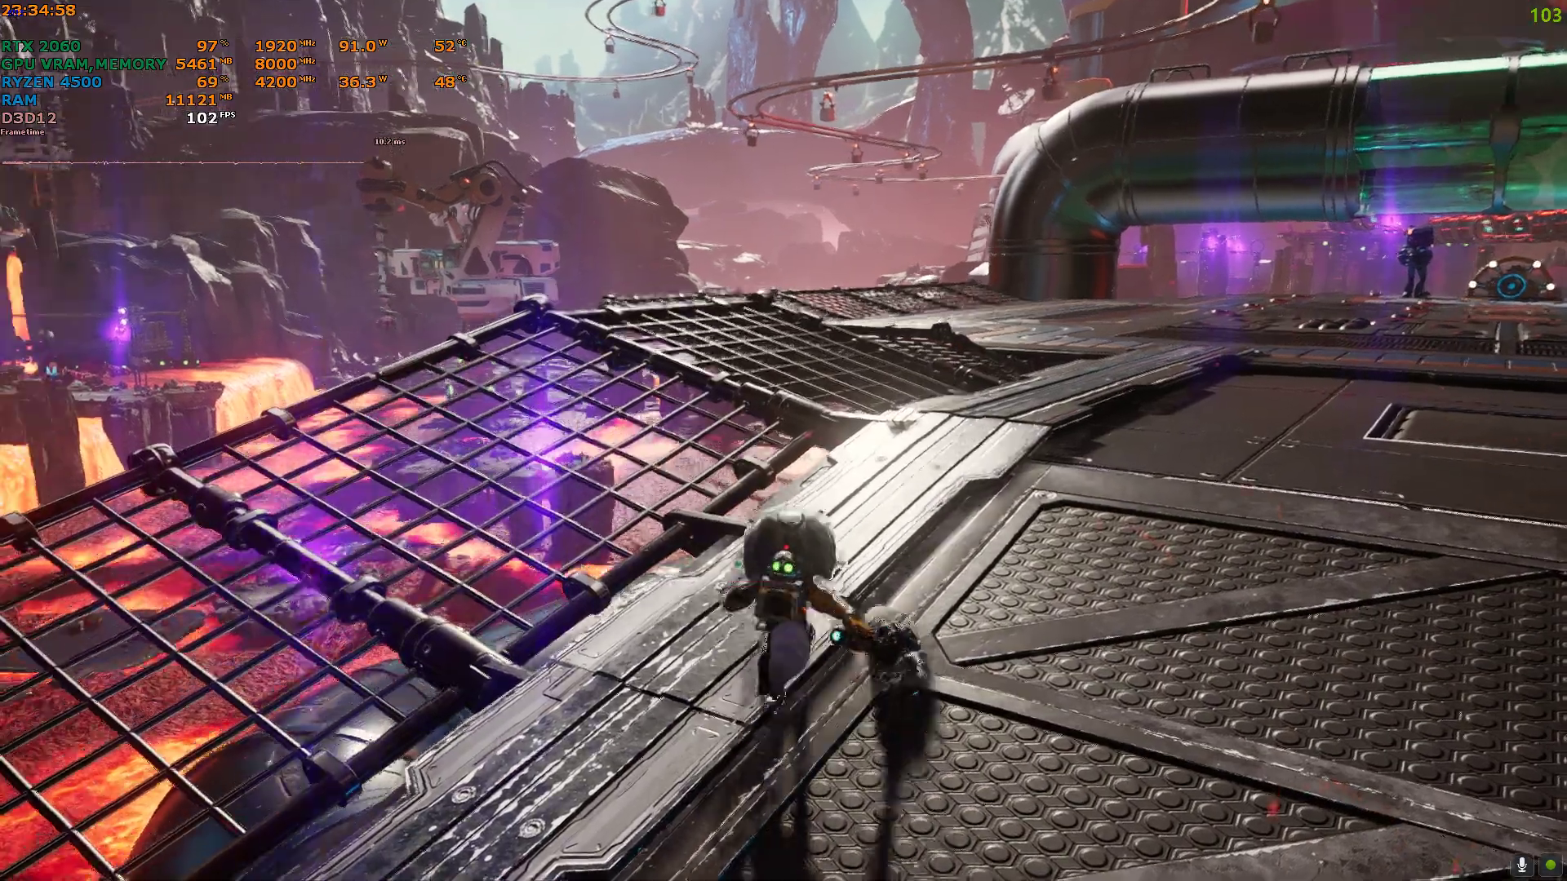
Run and jump around the level to check the frame rate and smoothness with DLSS Frame Generation on.
key("w")
key("space")
key("space")
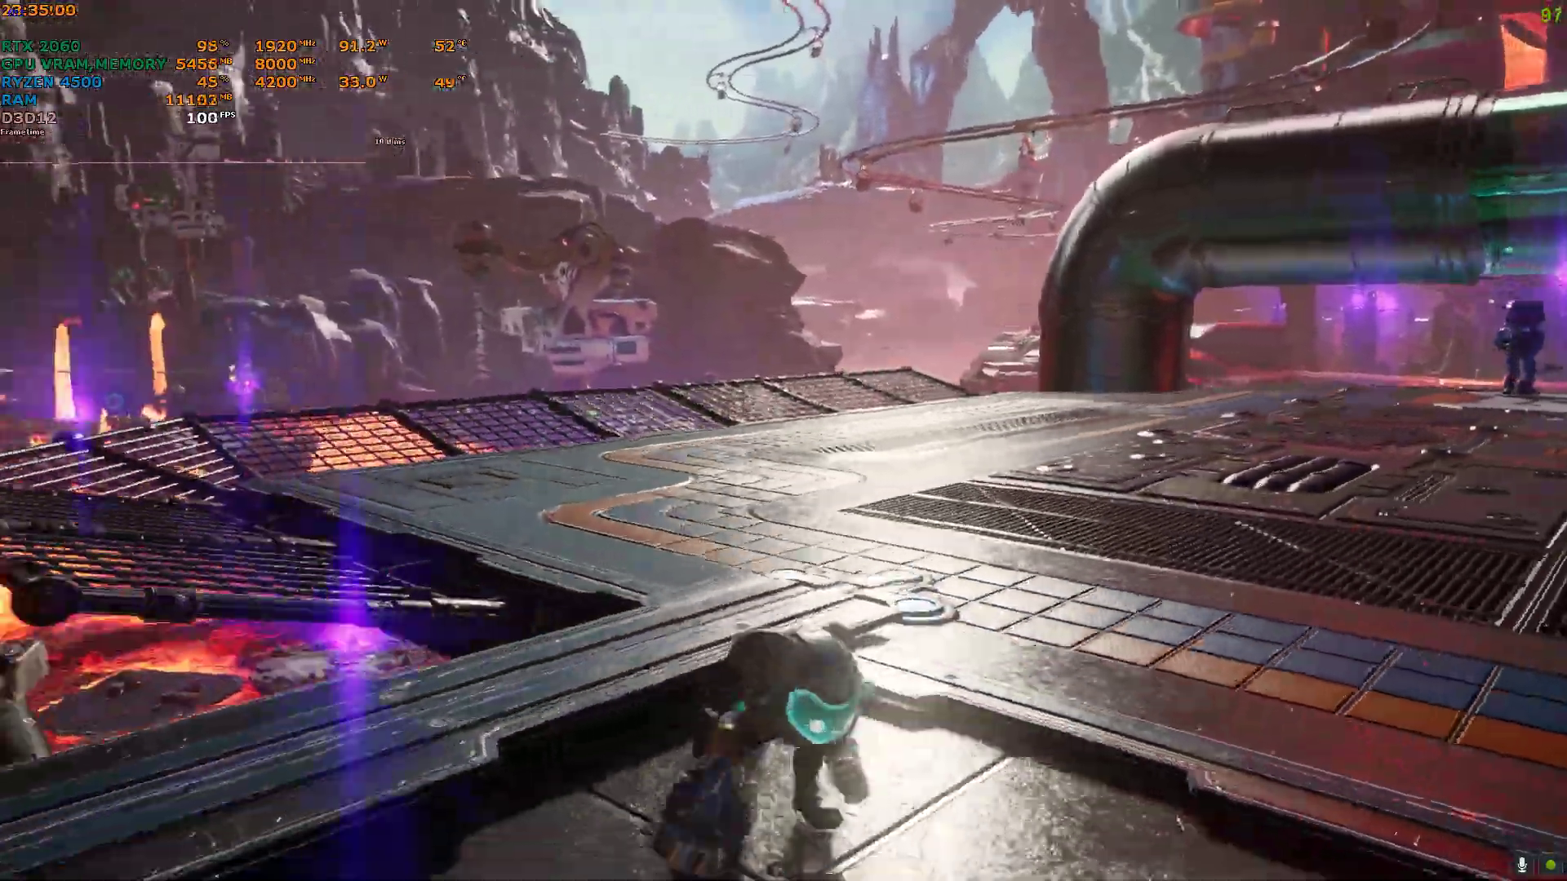
key("space")
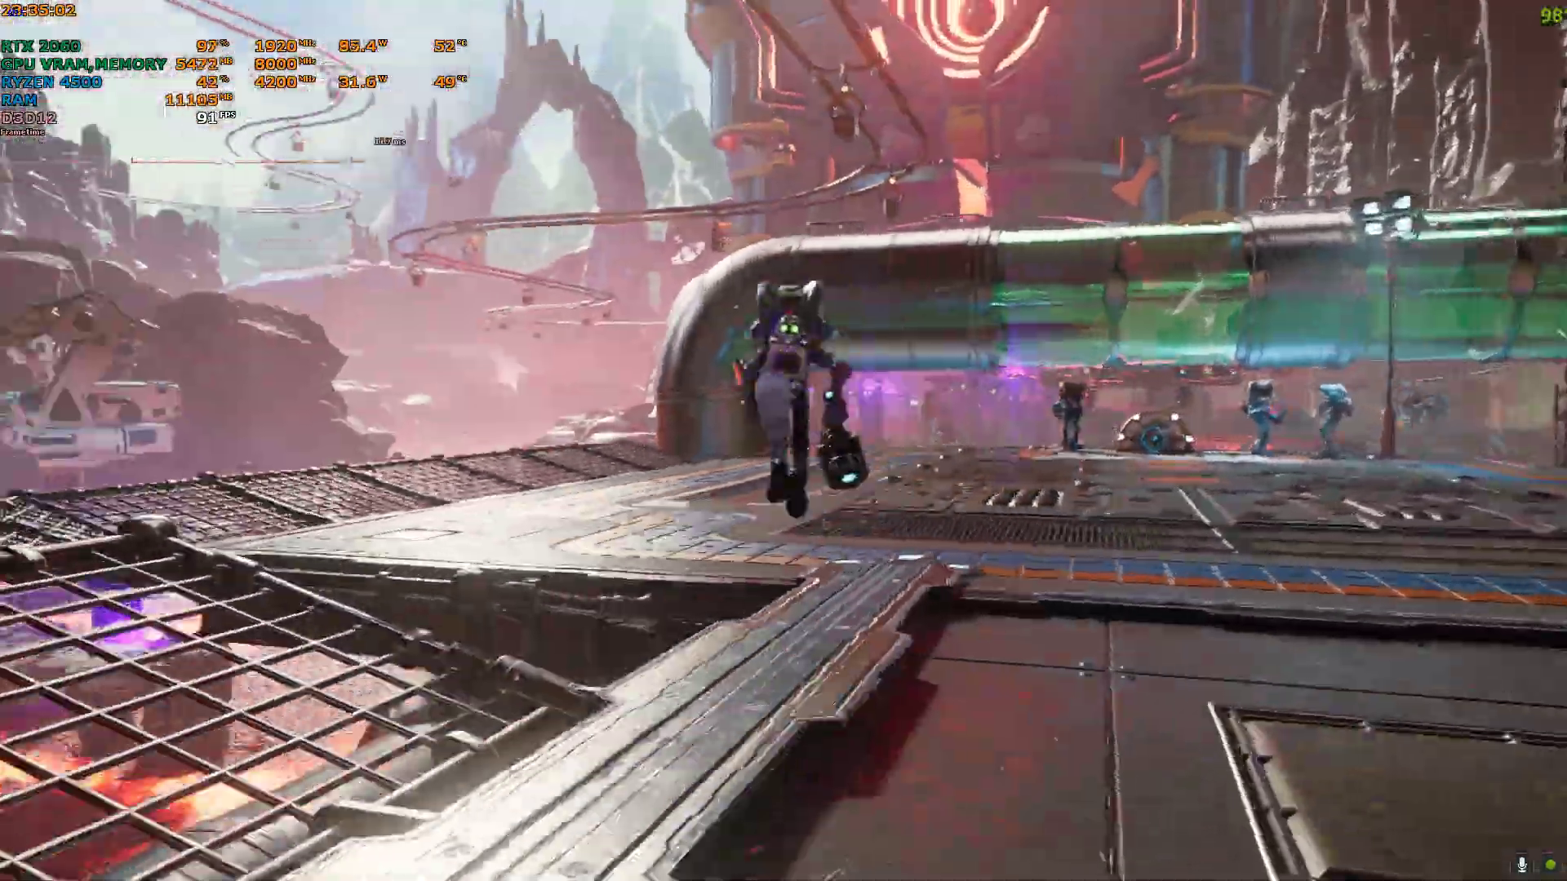
key("space")
key("e")
key("w")
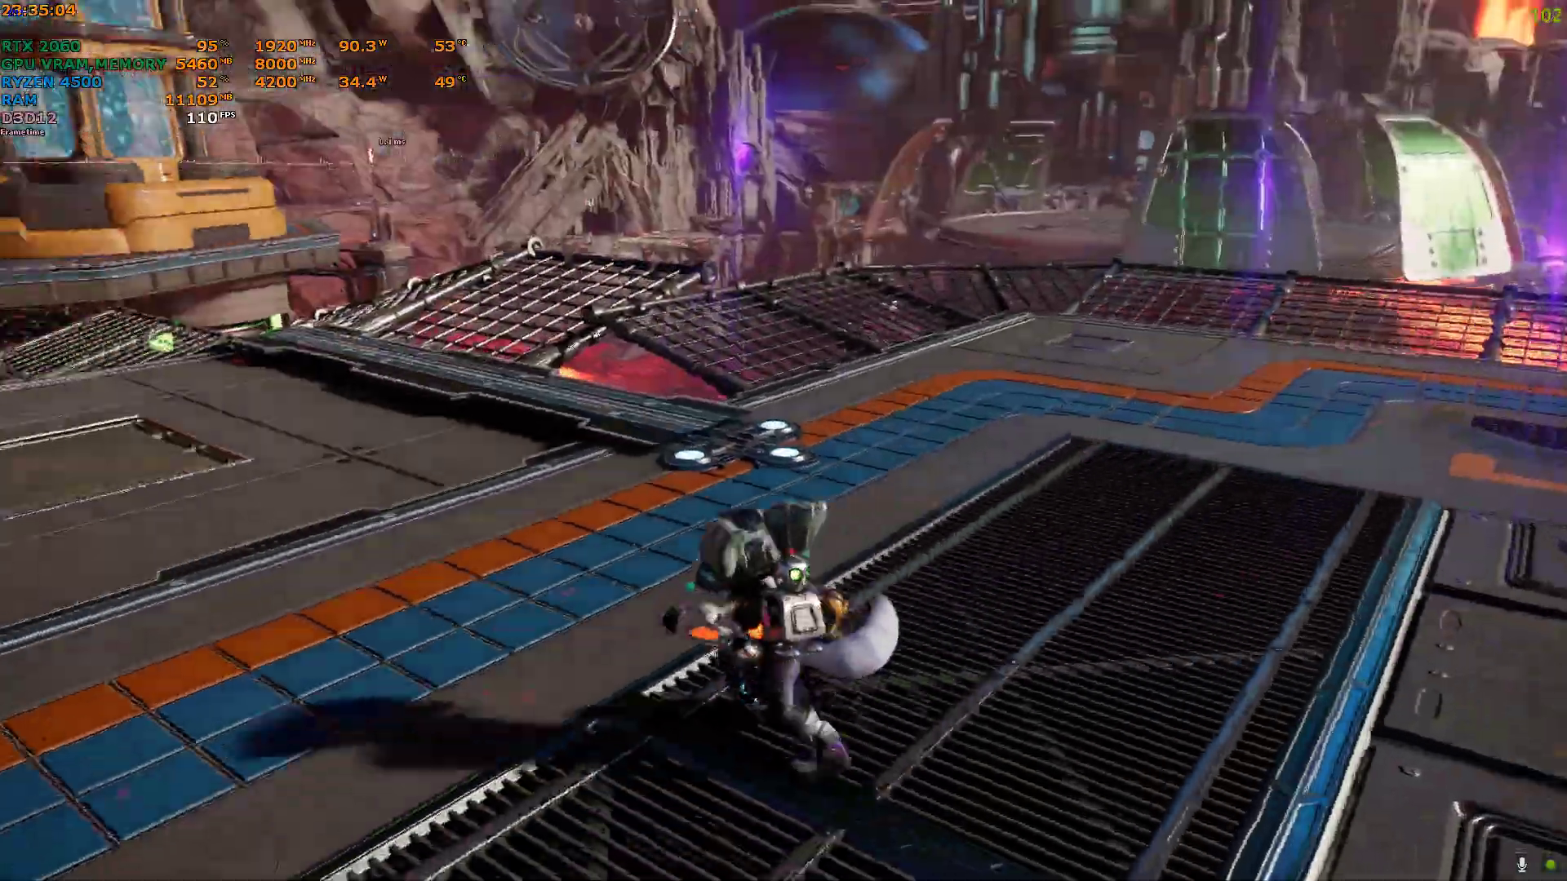
key("space")
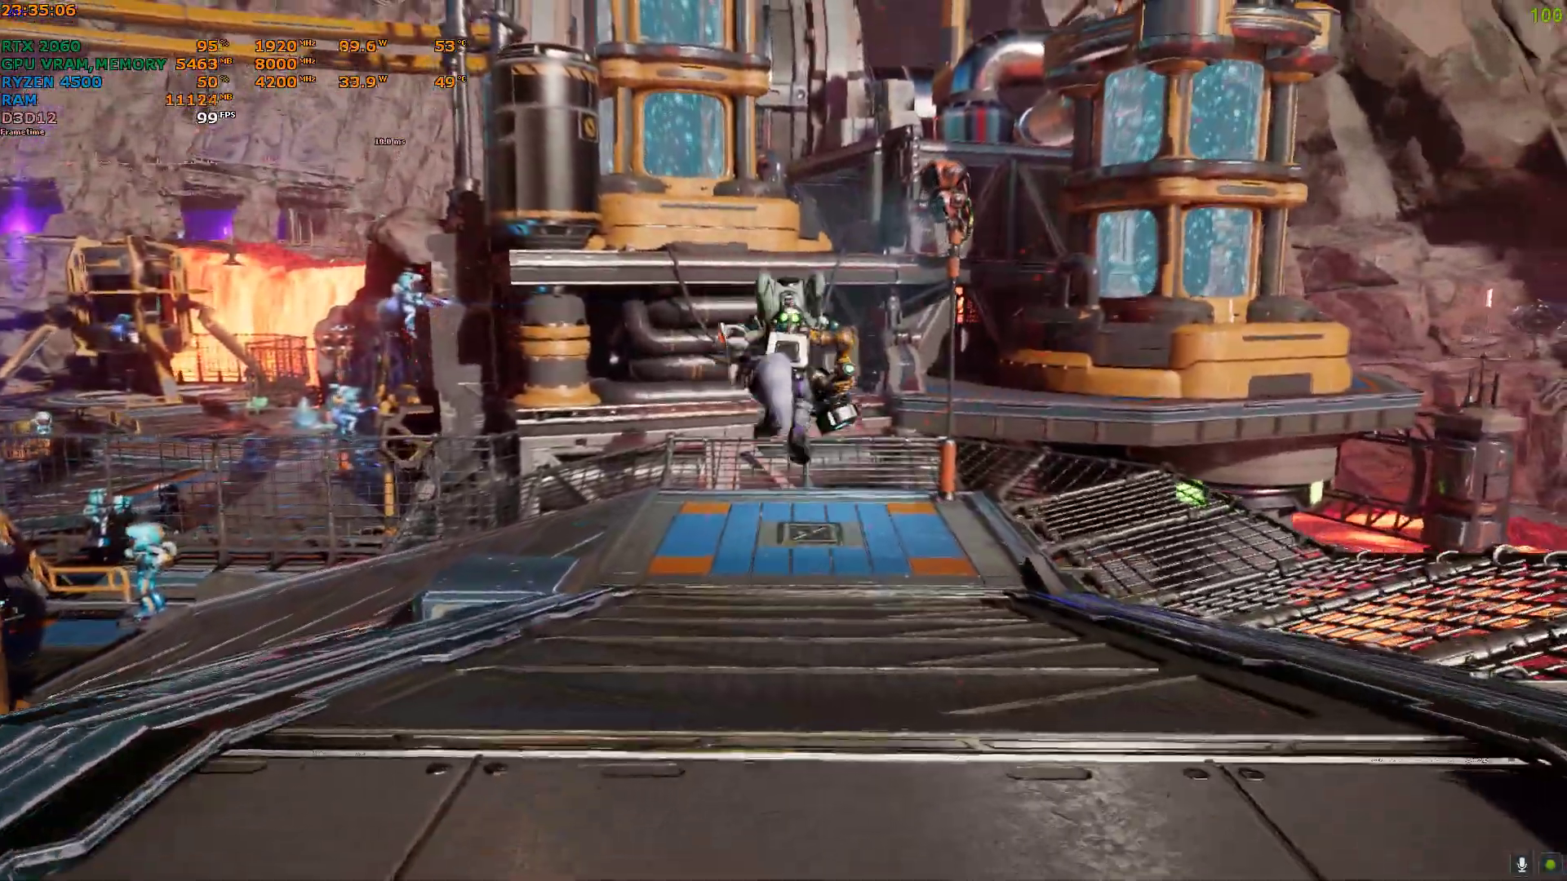
key("space")
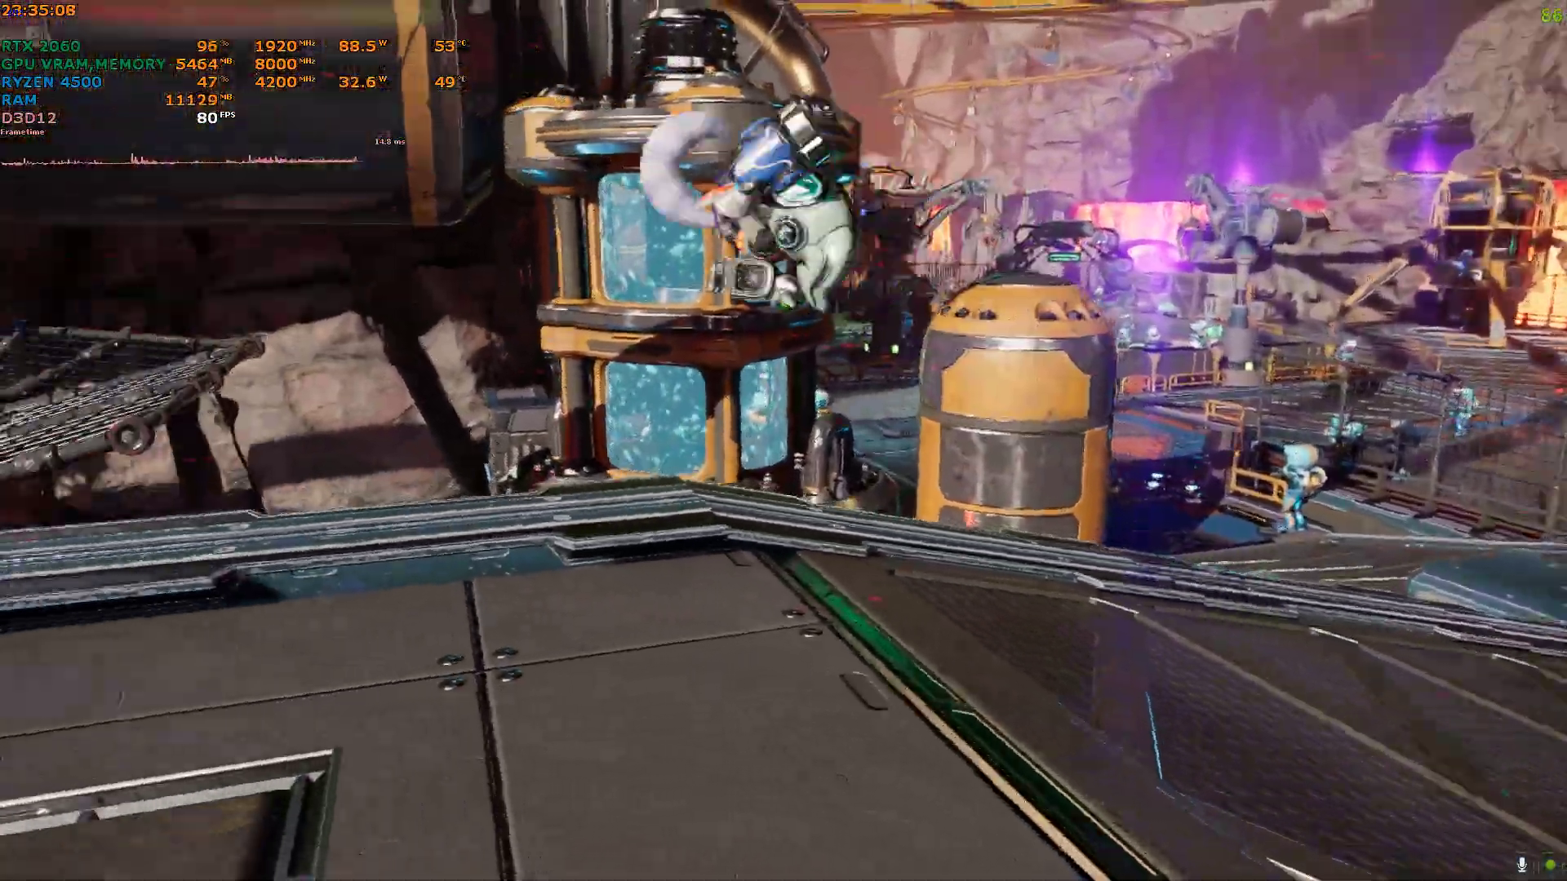
key("space")
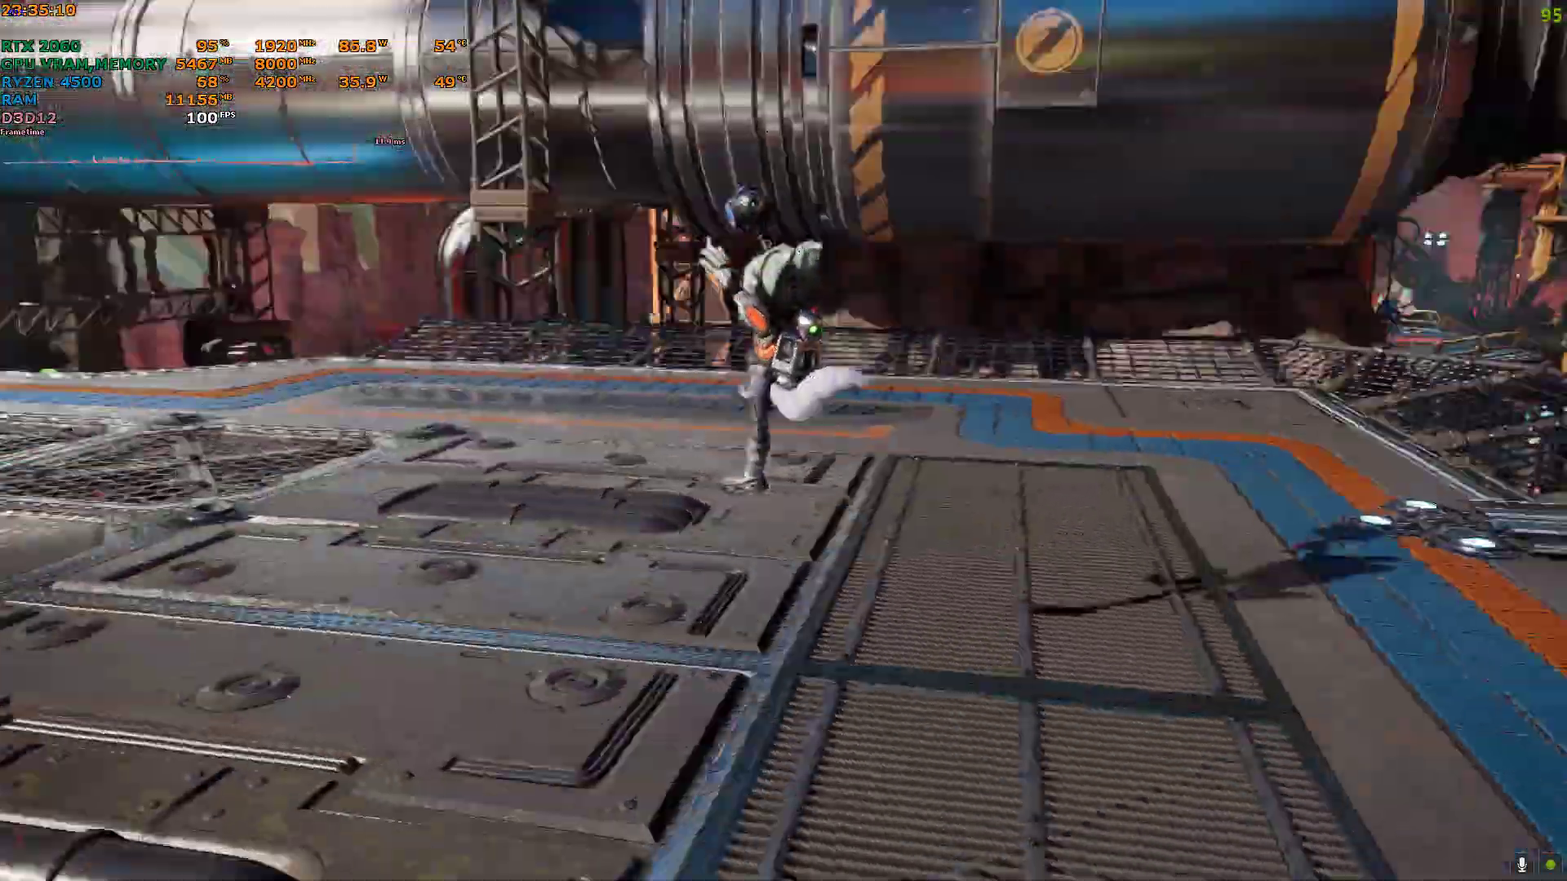
key("space")
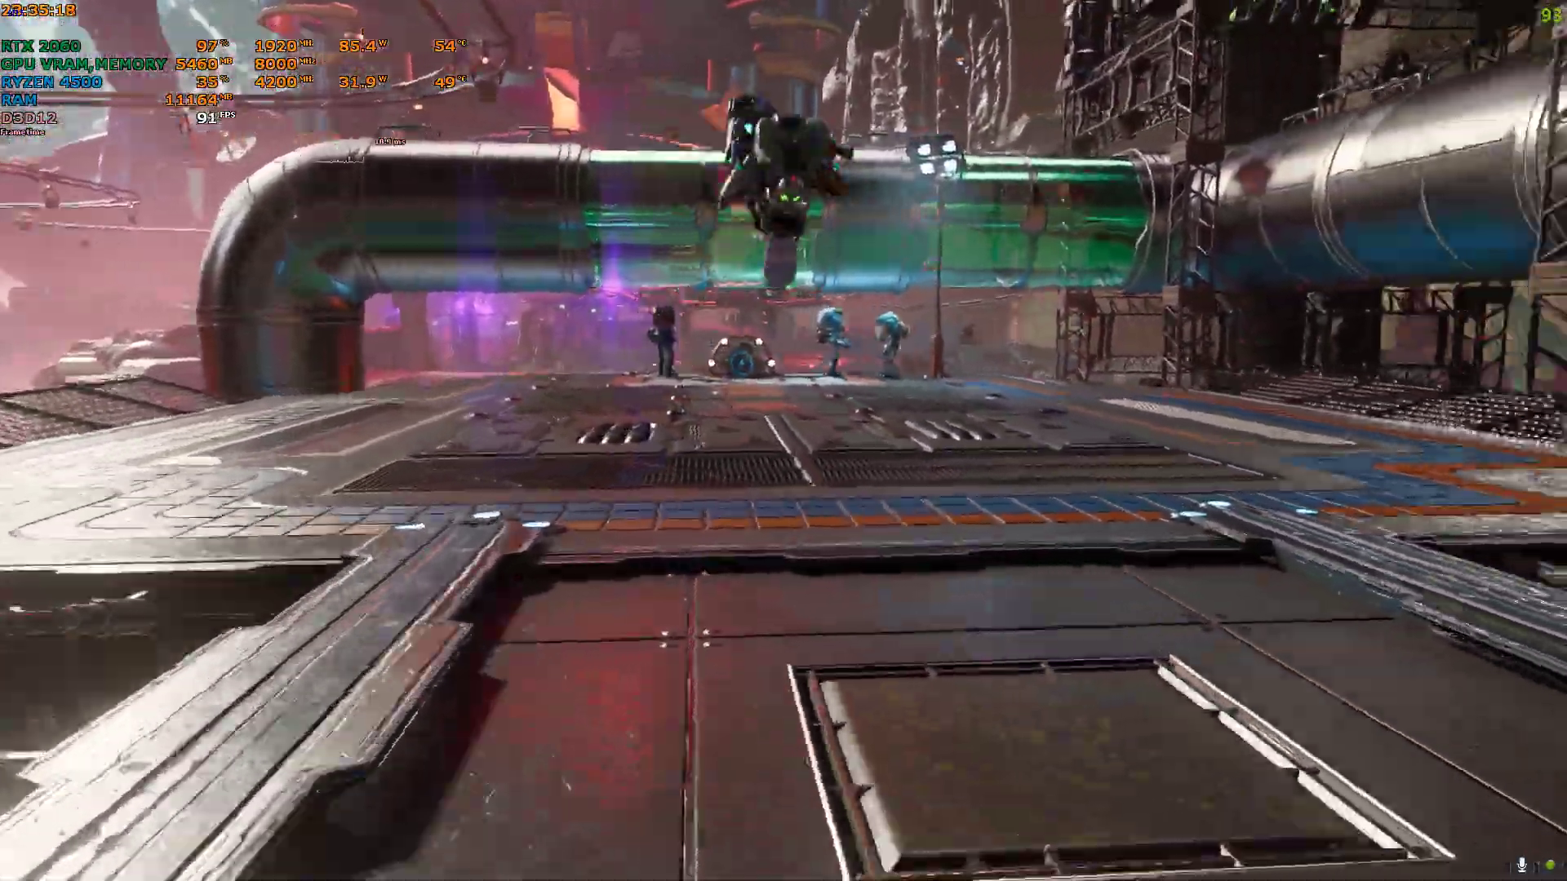
key("space")
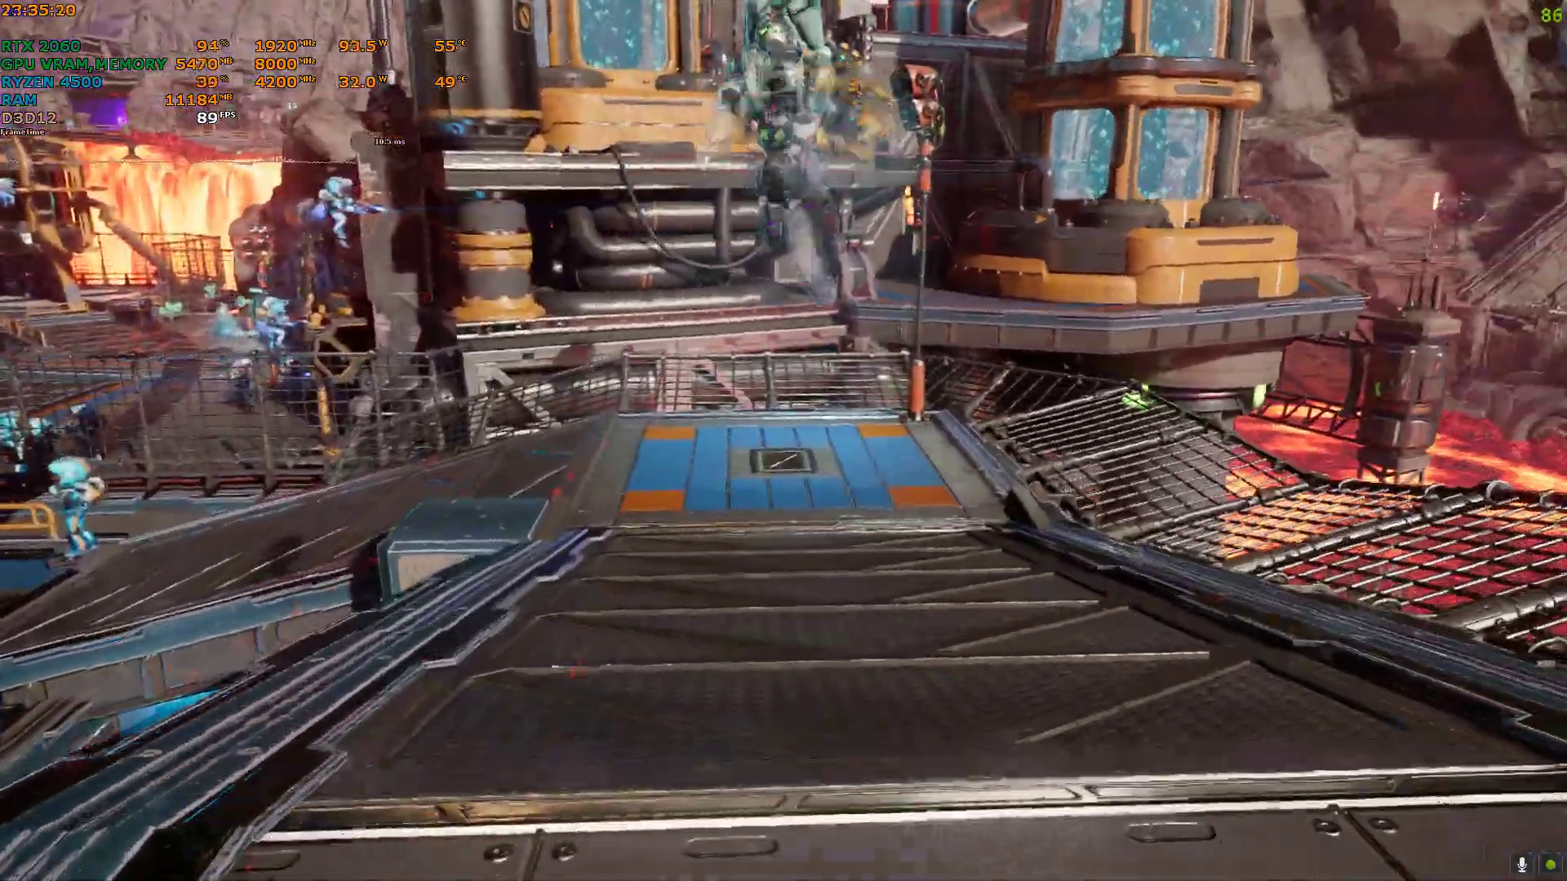
key("space")
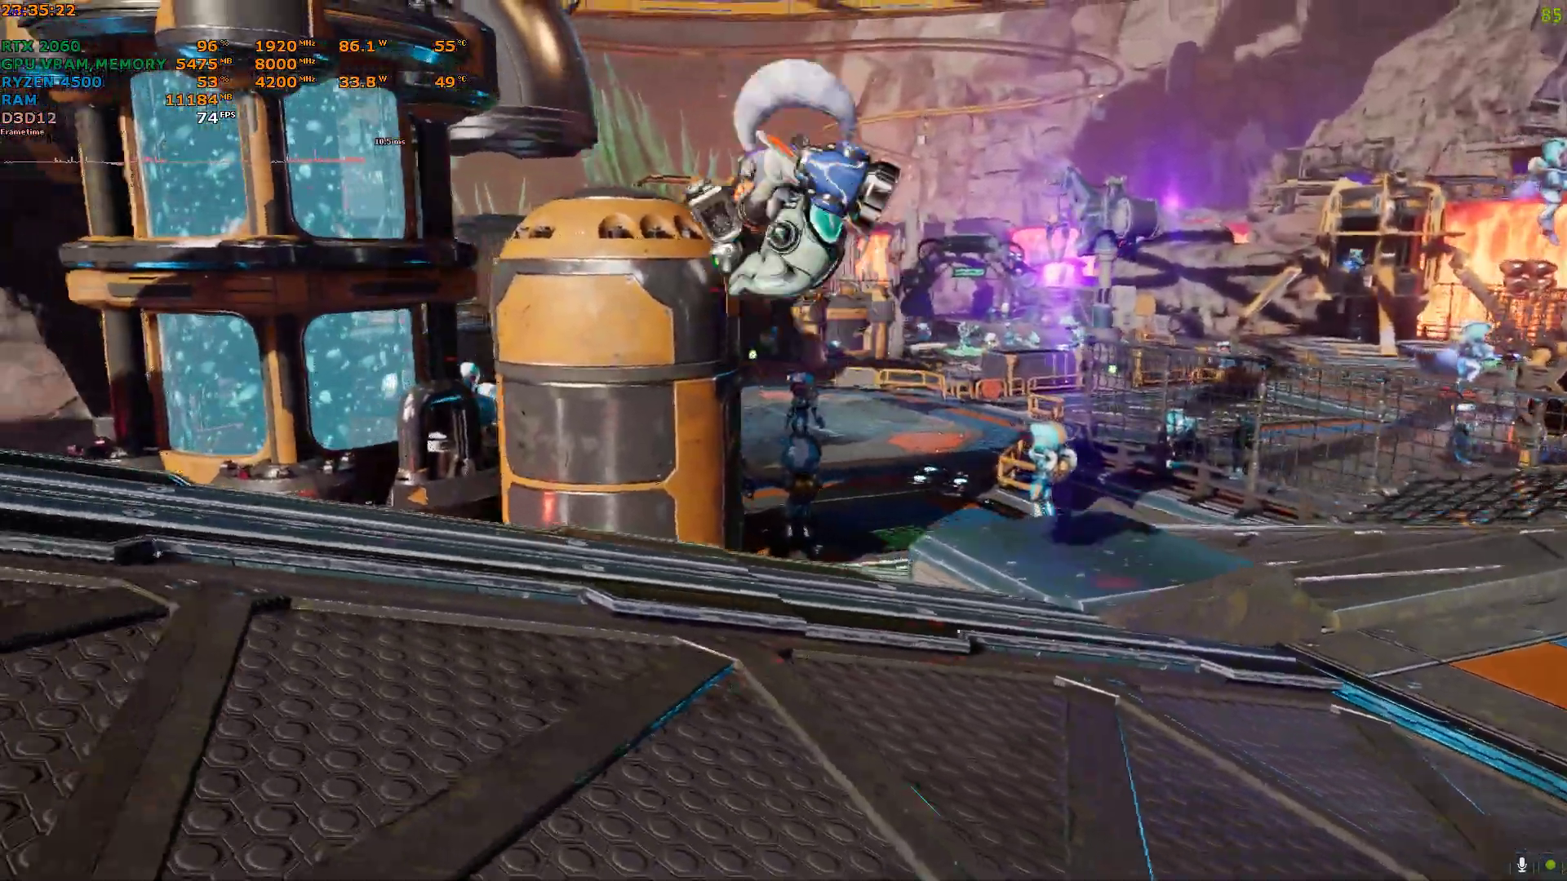
key("shift")
key("w")
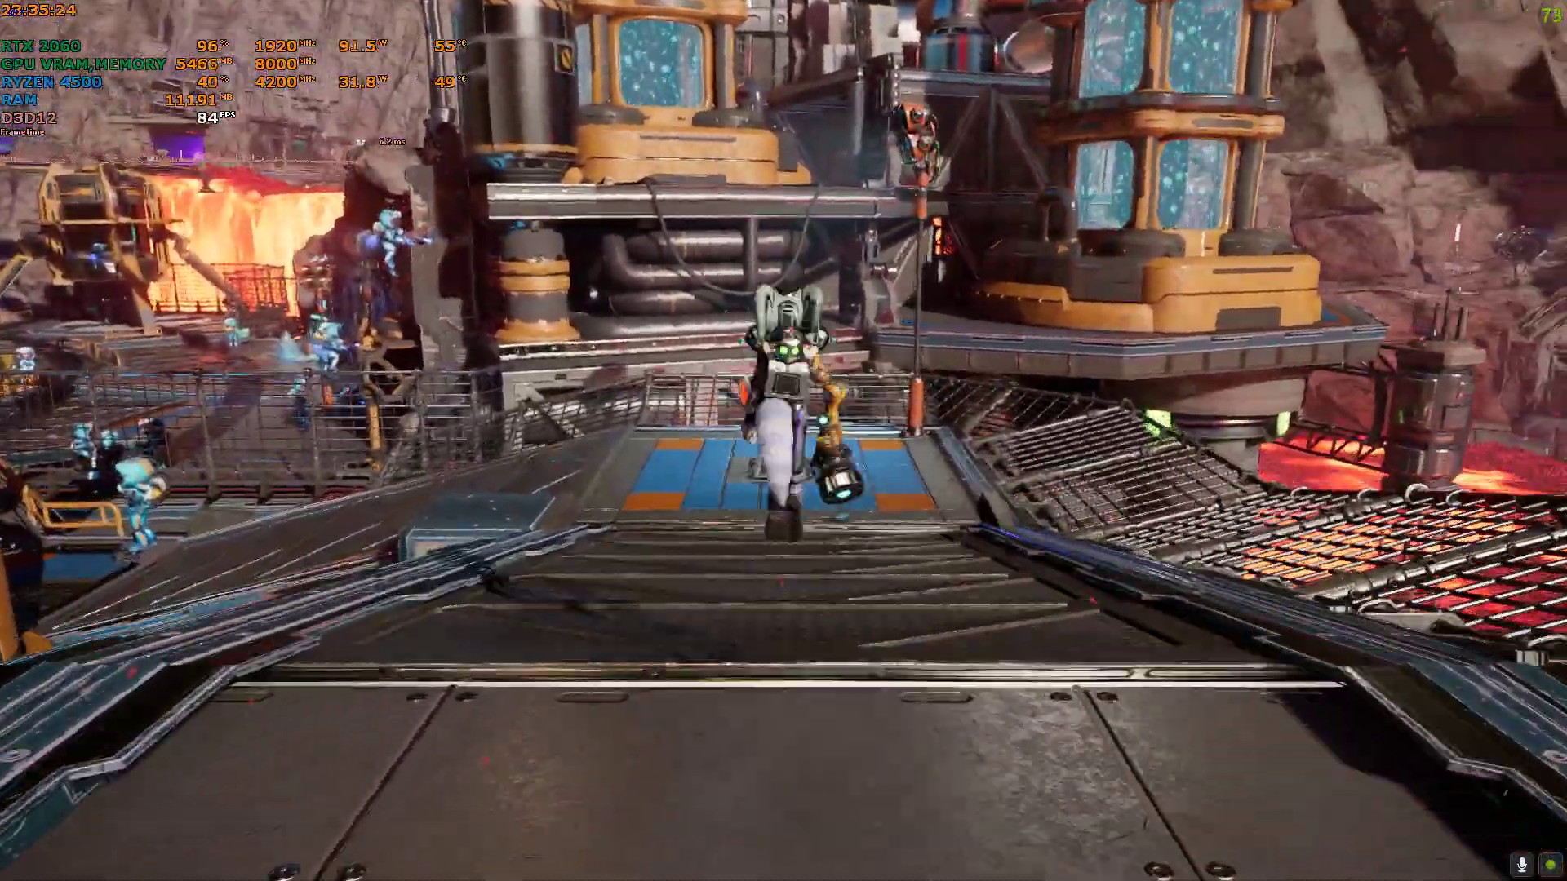
key("space")
key("w")
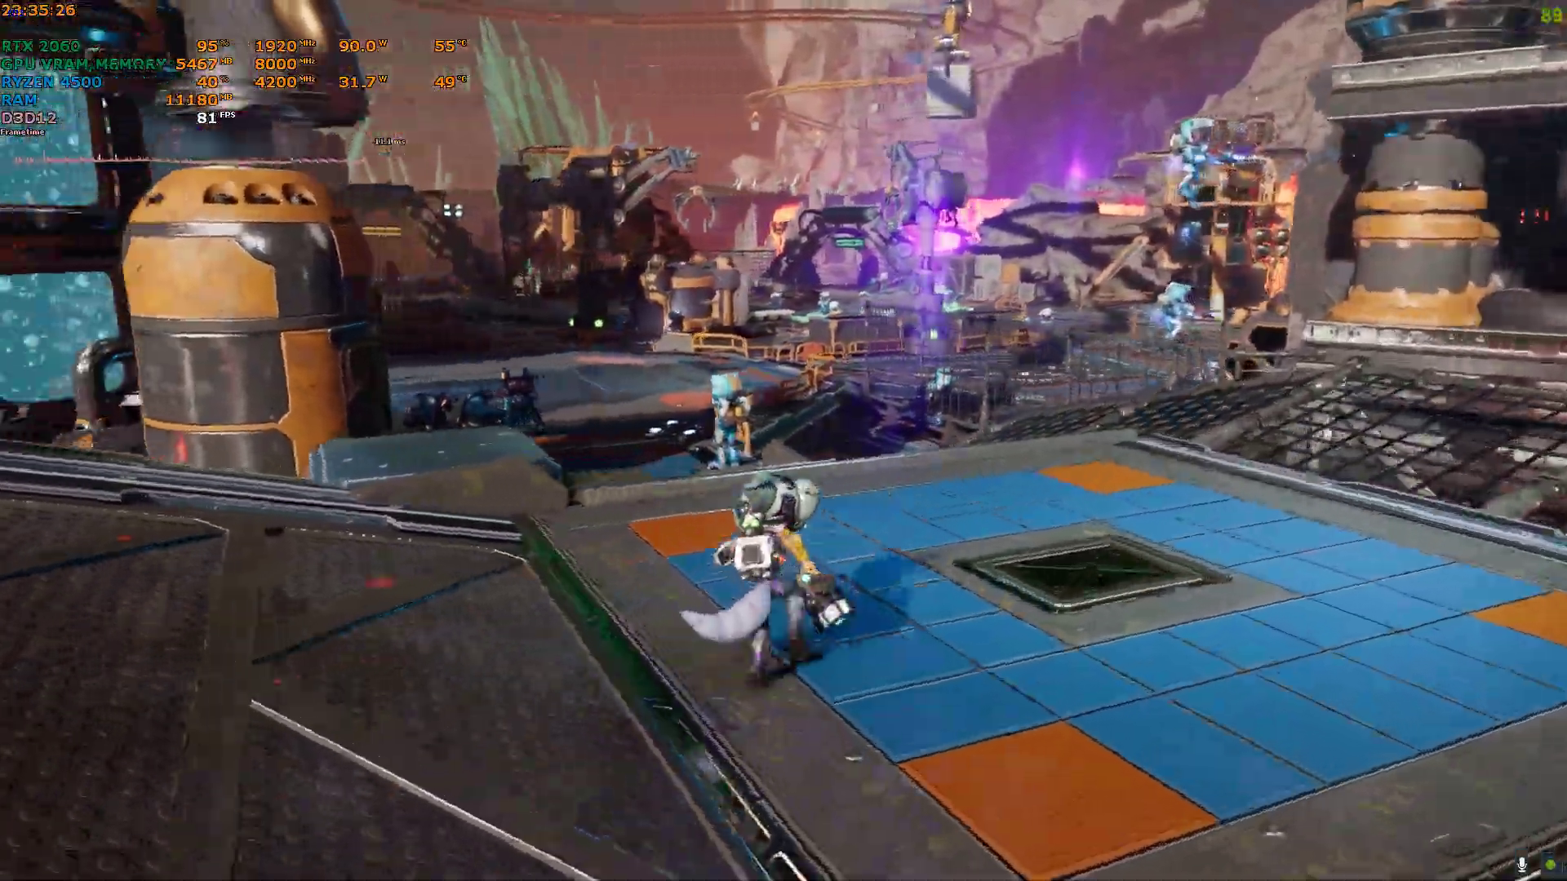
key("w")
key("space")
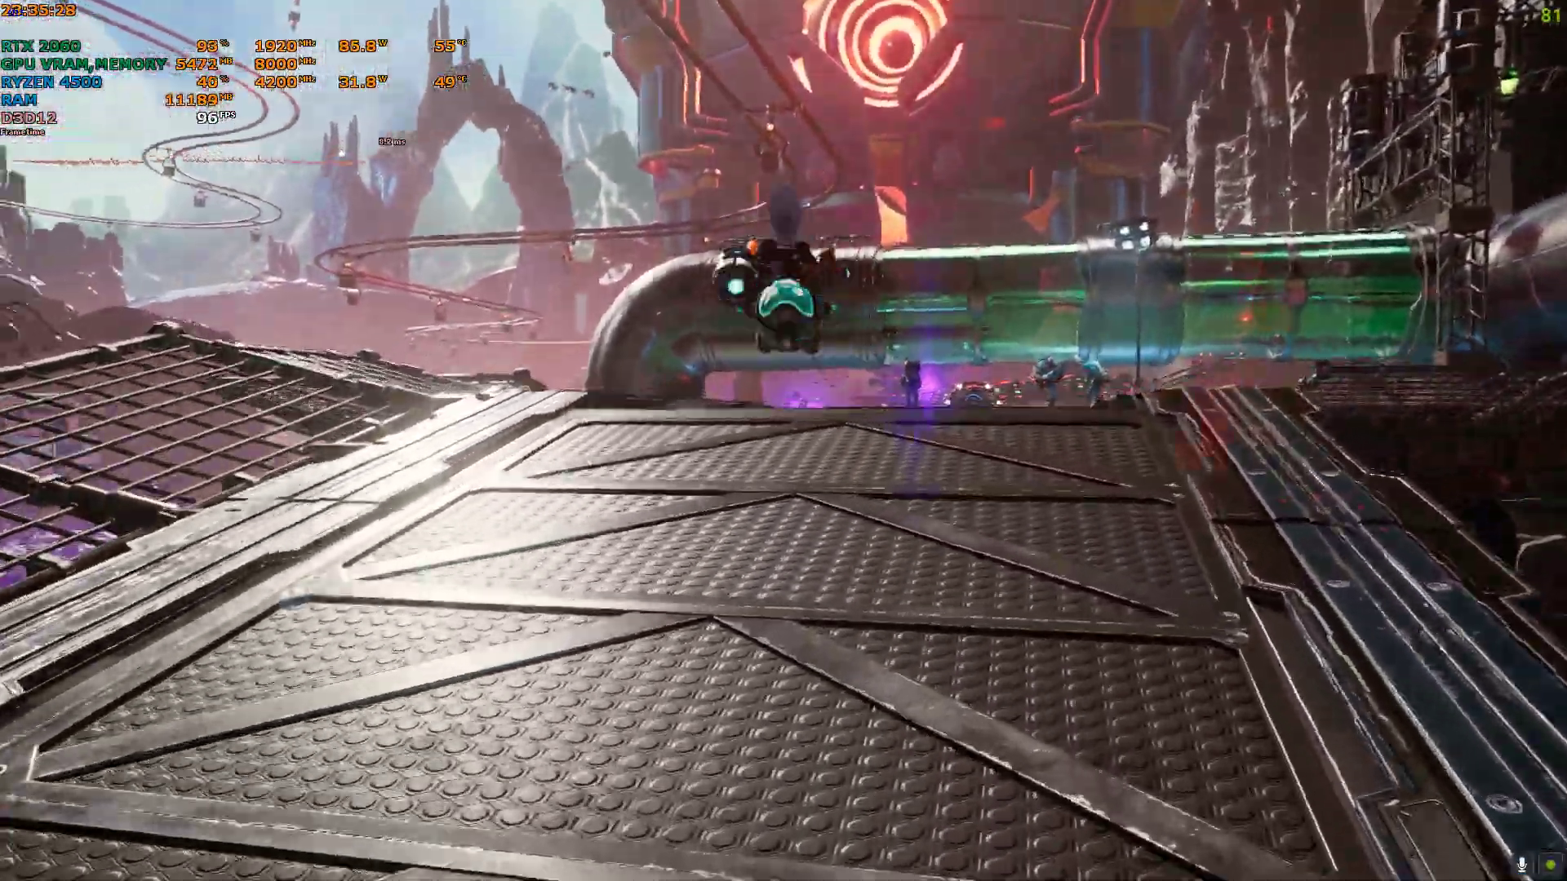
key("w")
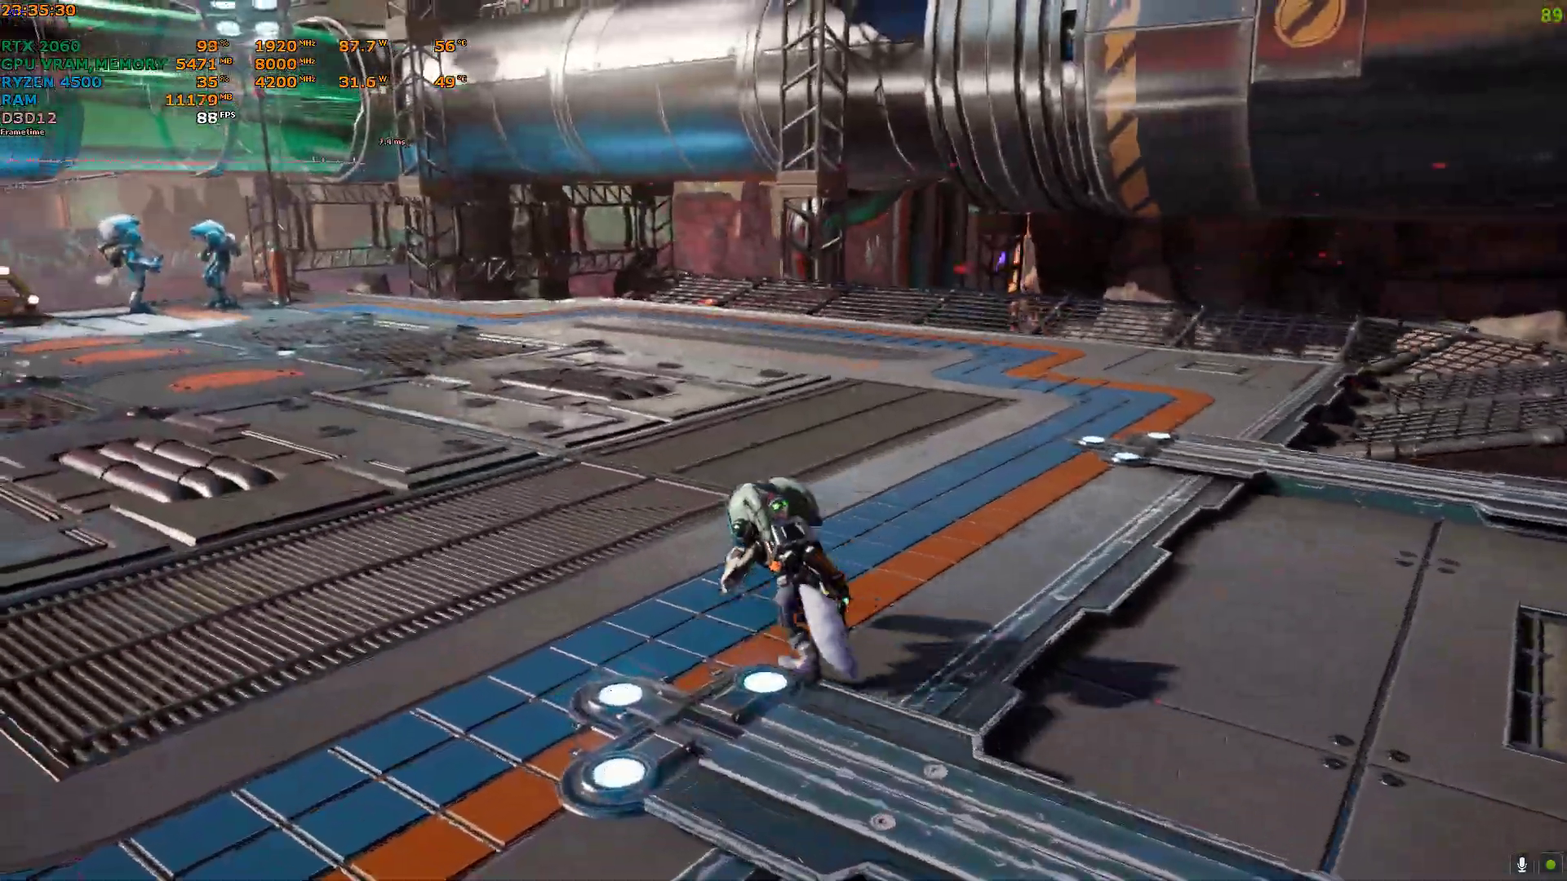
key("w")
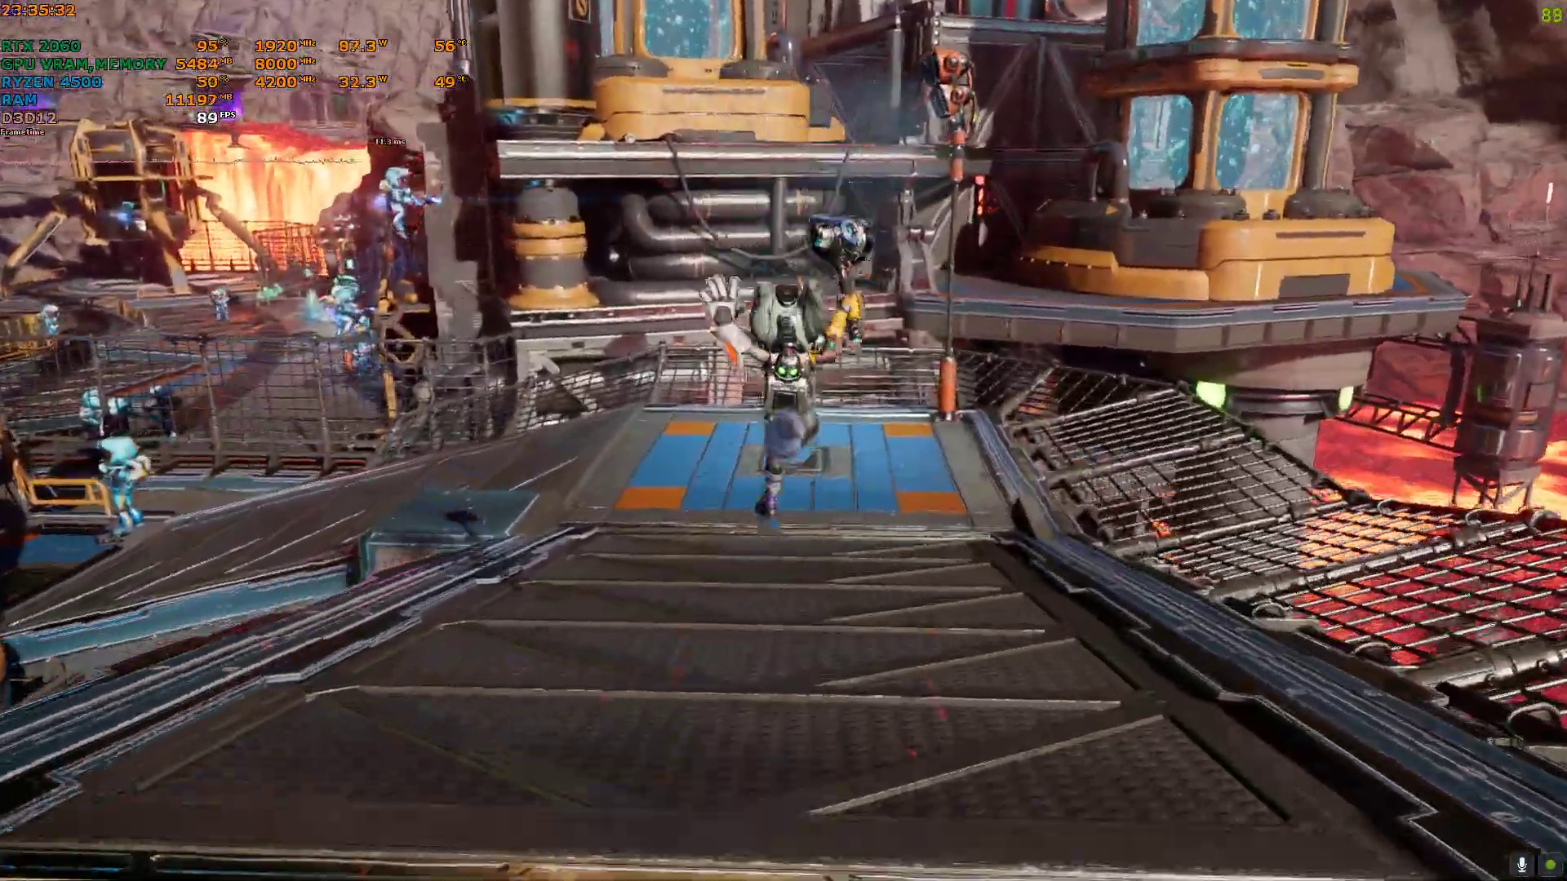
key("w")
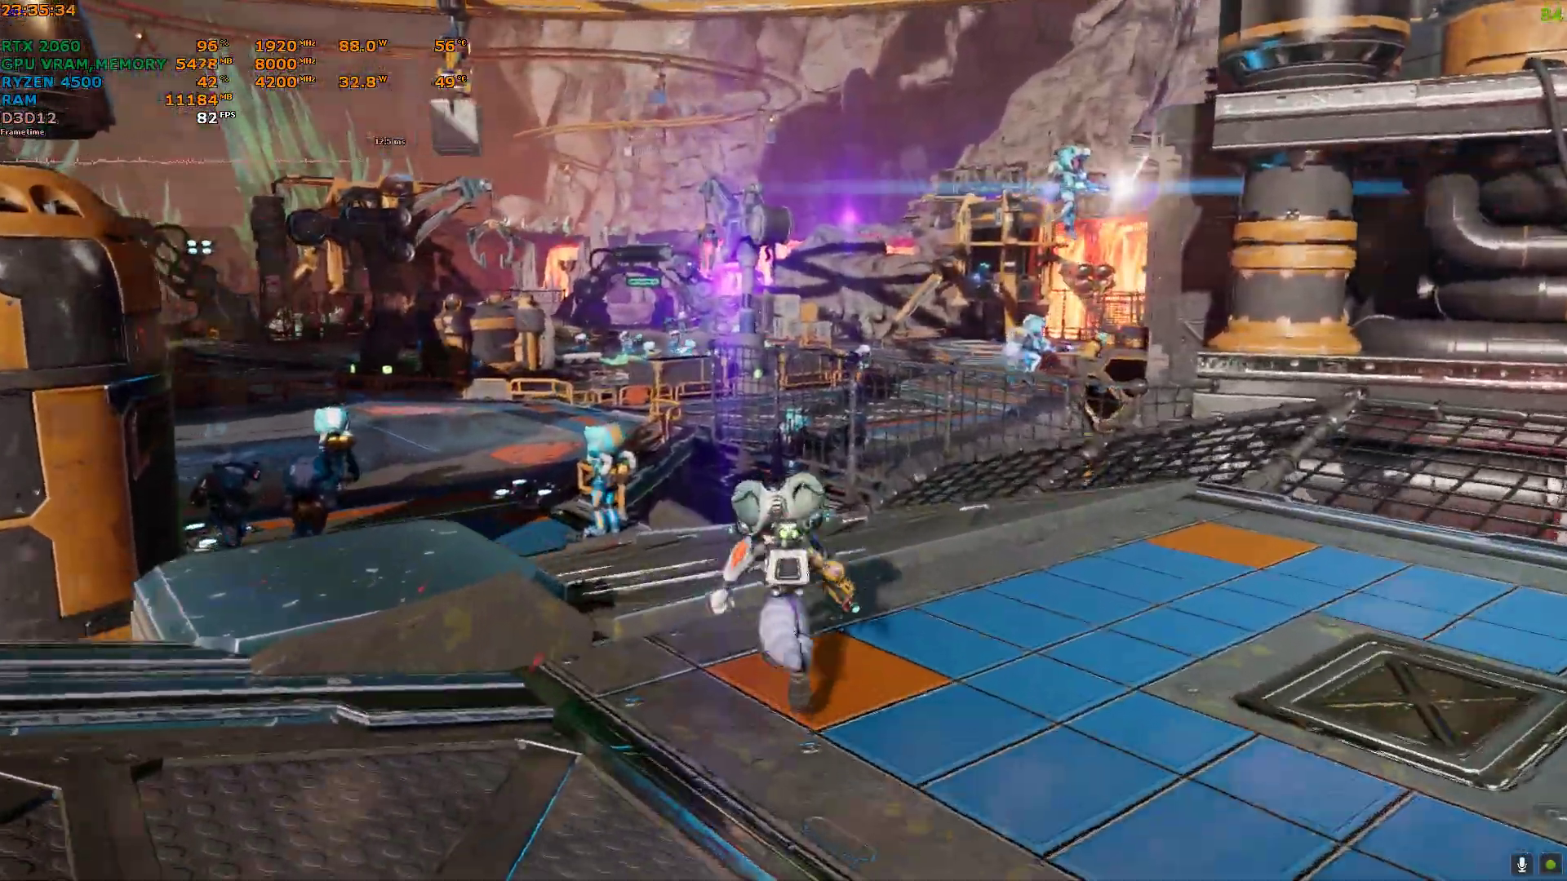